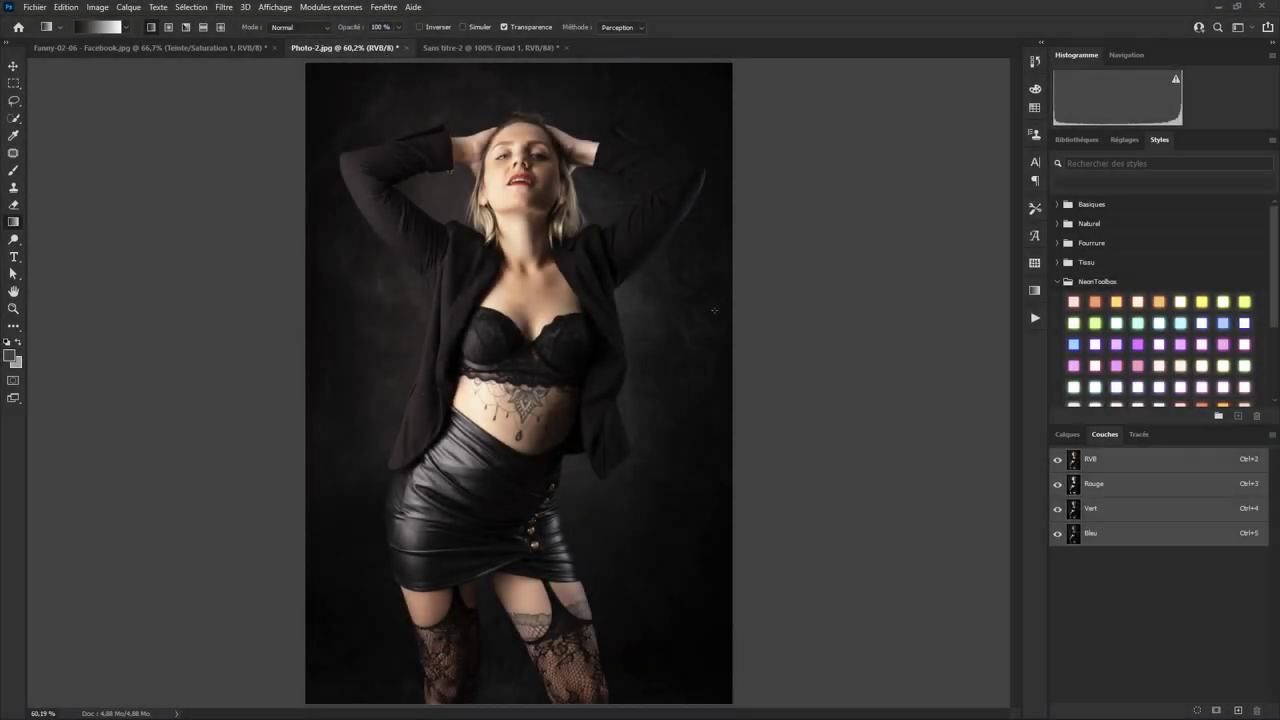
# Switch the panel group to the Calques list showing the single Arrière-plan layer
pyautogui.click(1068, 434)
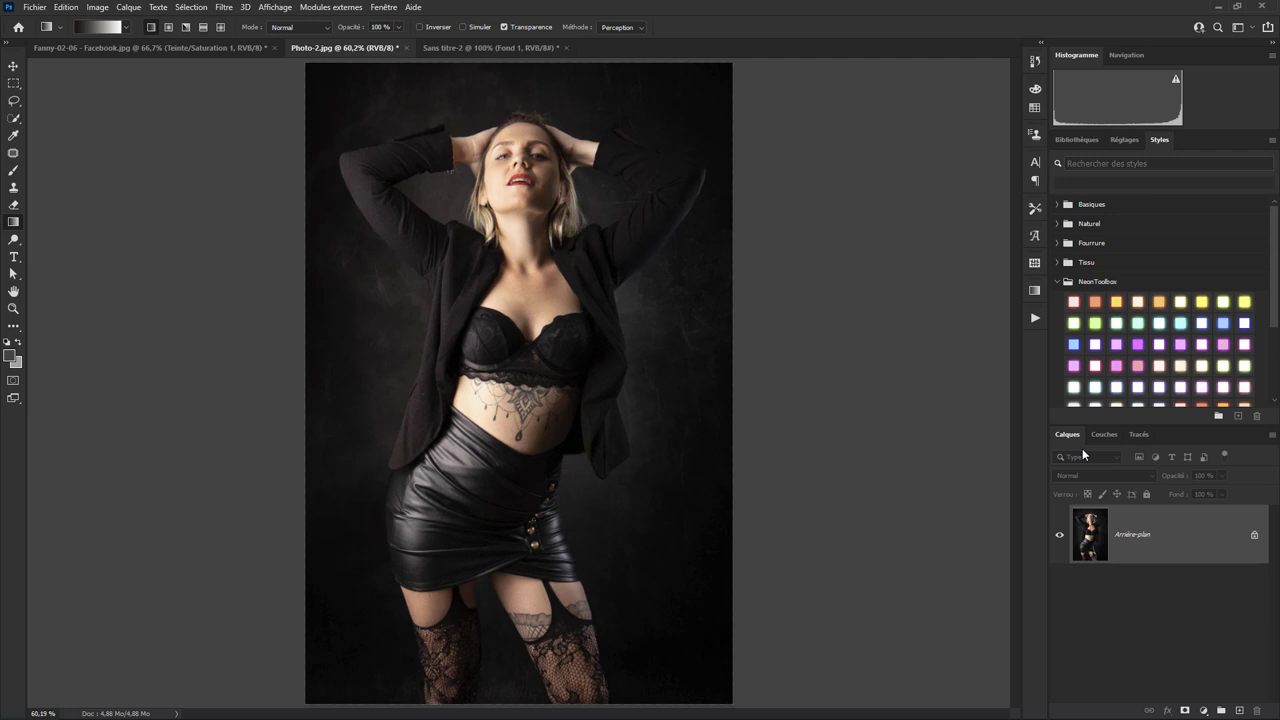
# Apply the Photographie workspace from the Fenêtre menu
pyautogui.click(384, 7)
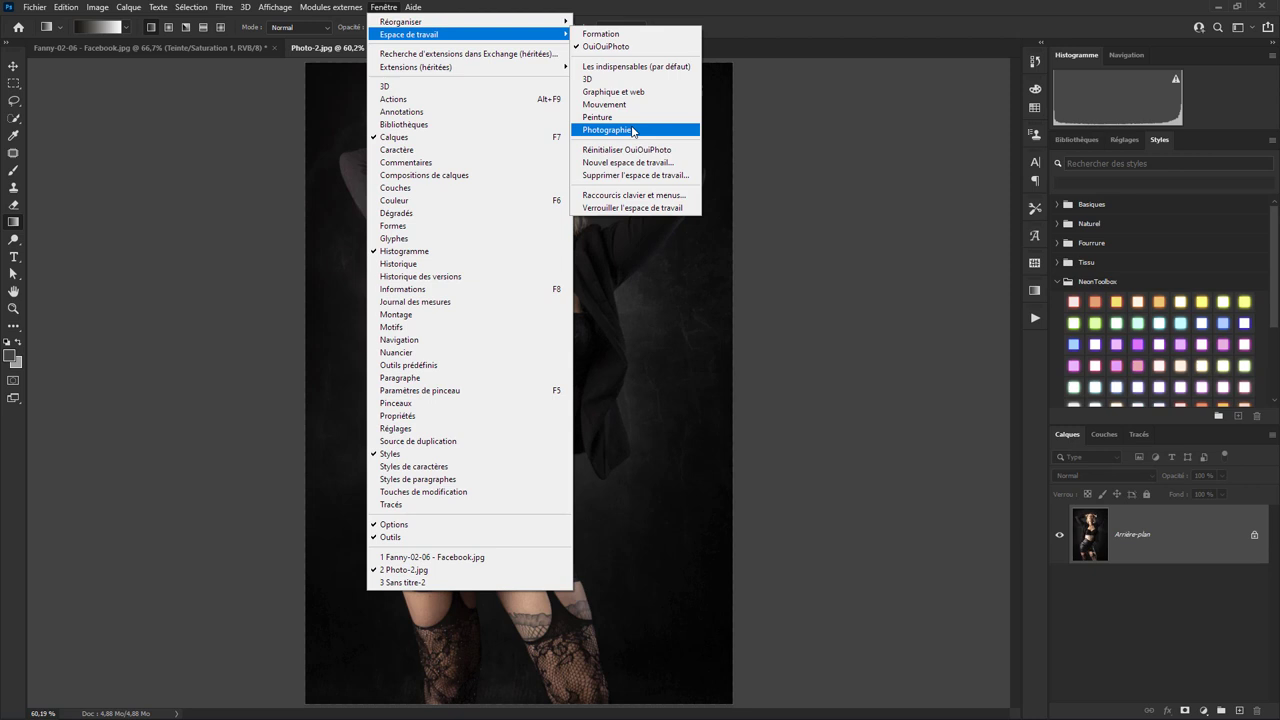
pyautogui.click(633, 130)
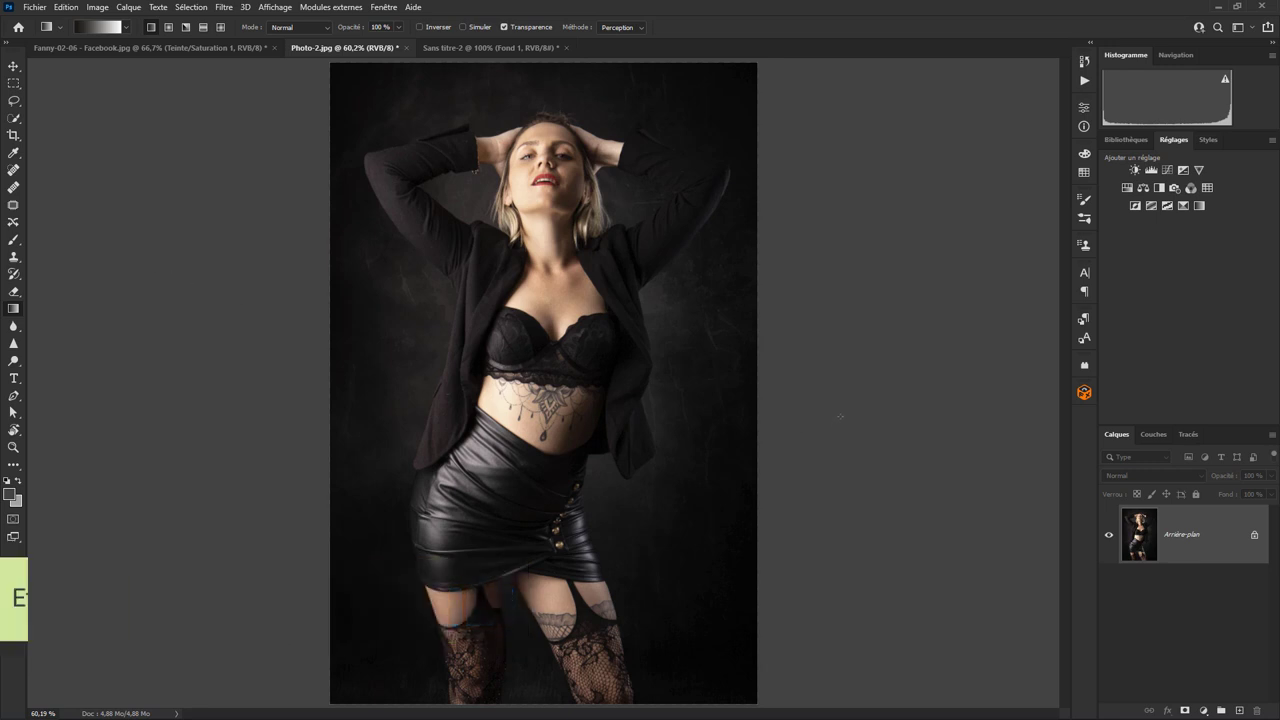
# In the Couches list, view Vert alone, then Rouge alone, then restore the RVB composite
pyautogui.click(1155, 435)
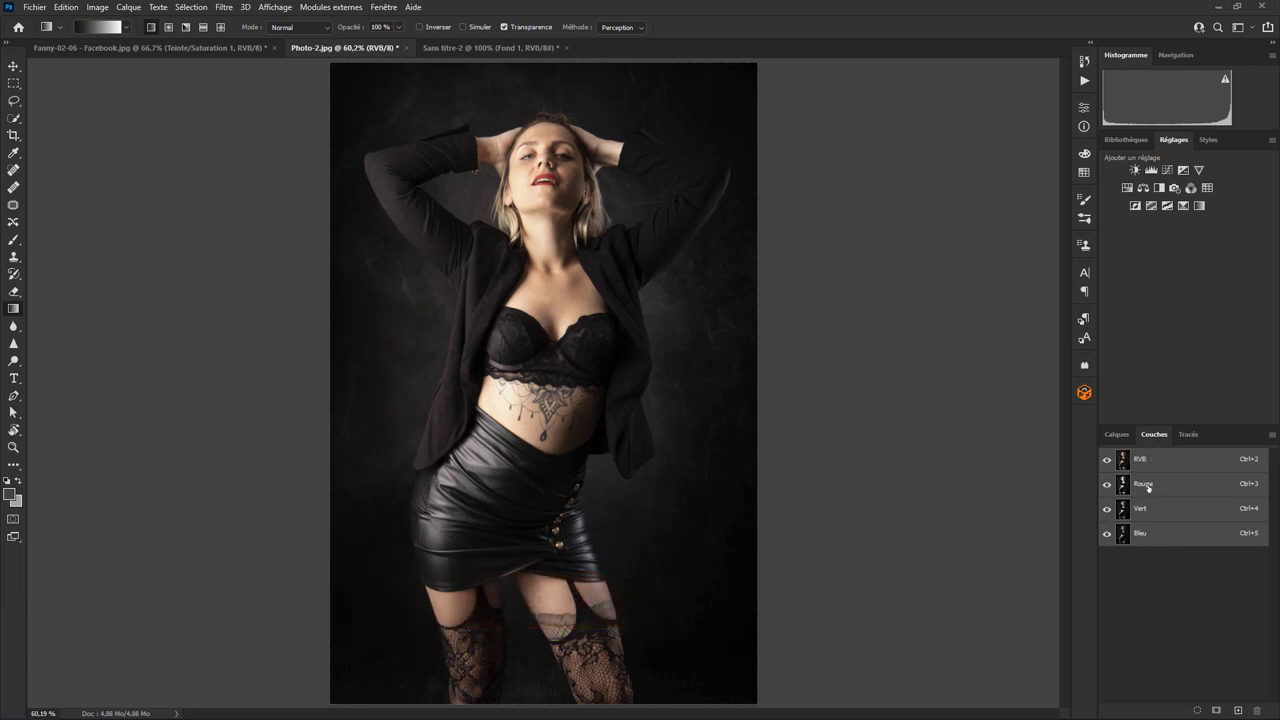
pyautogui.click(1107, 486)
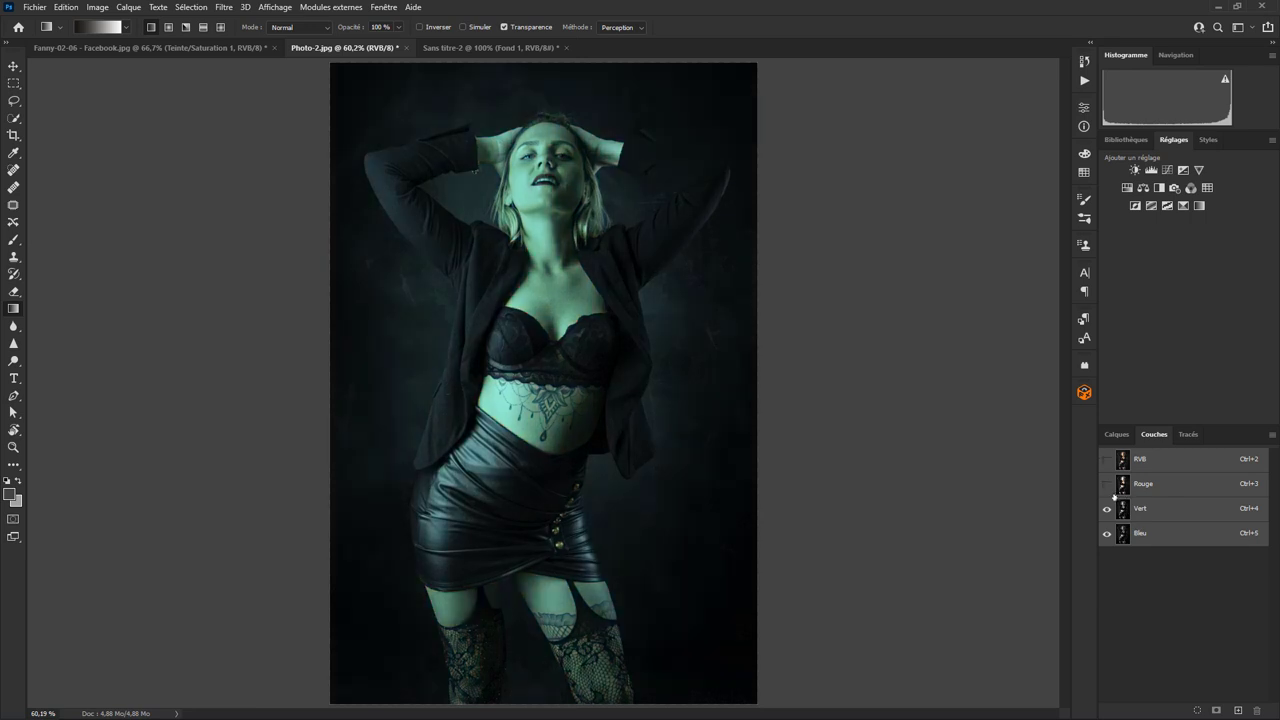
pyautogui.click(1106, 535)
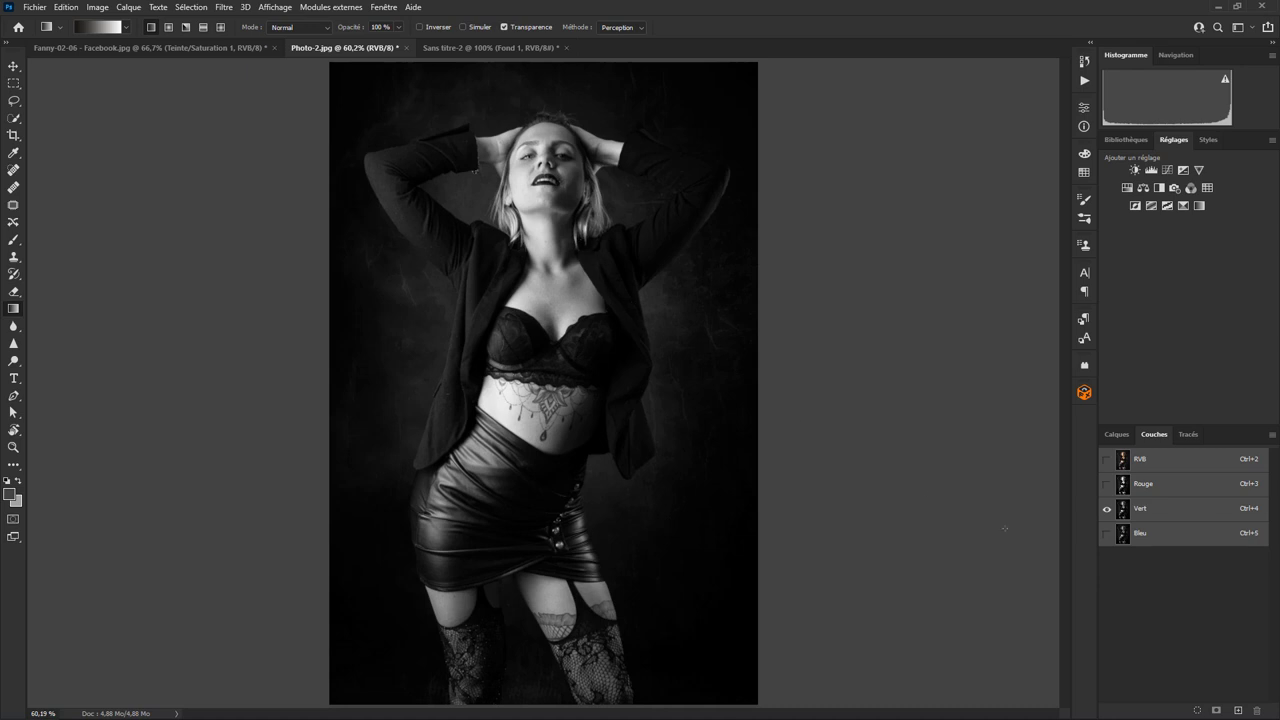
pyautogui.click(1107, 485)
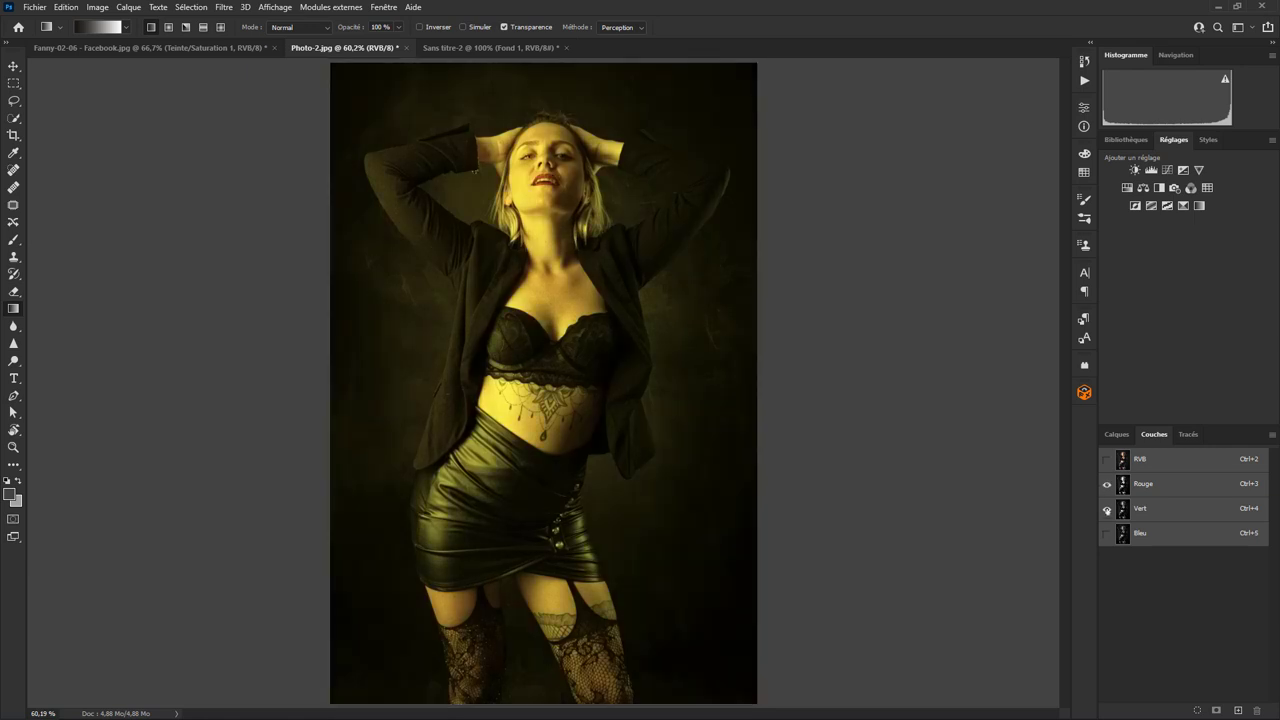
pyautogui.click(1107, 509)
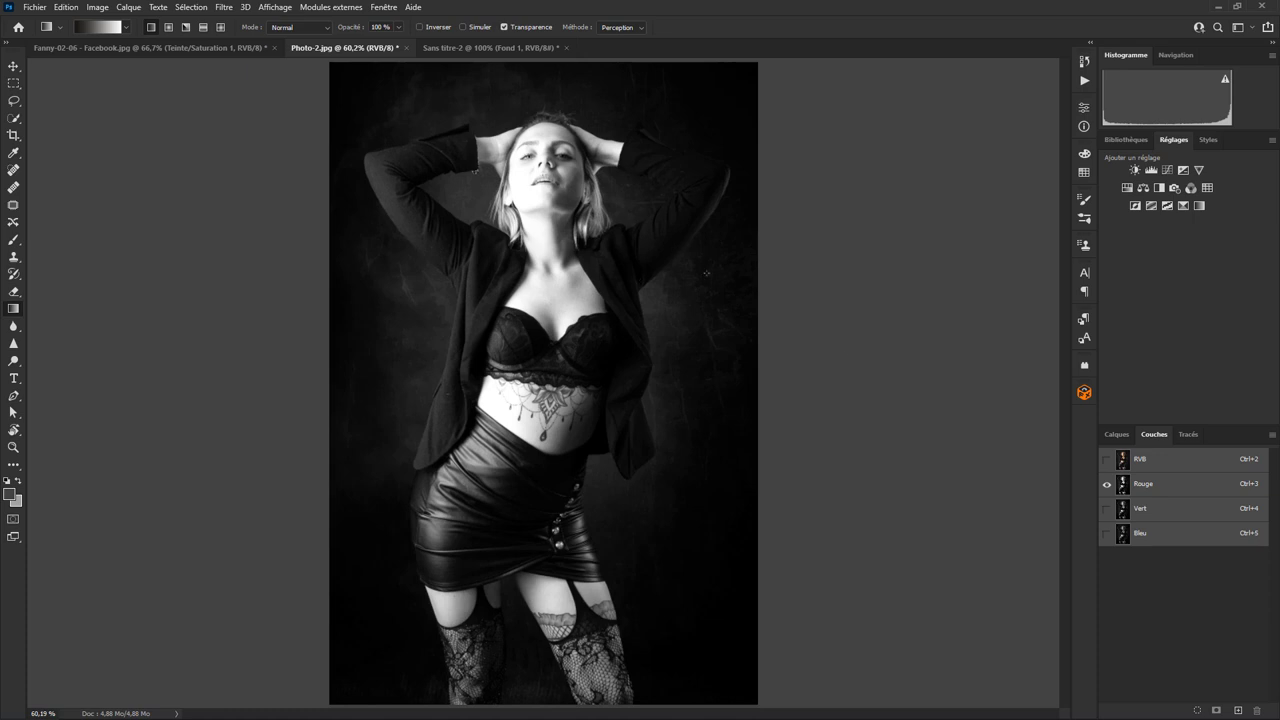
pyautogui.click(1107, 460)
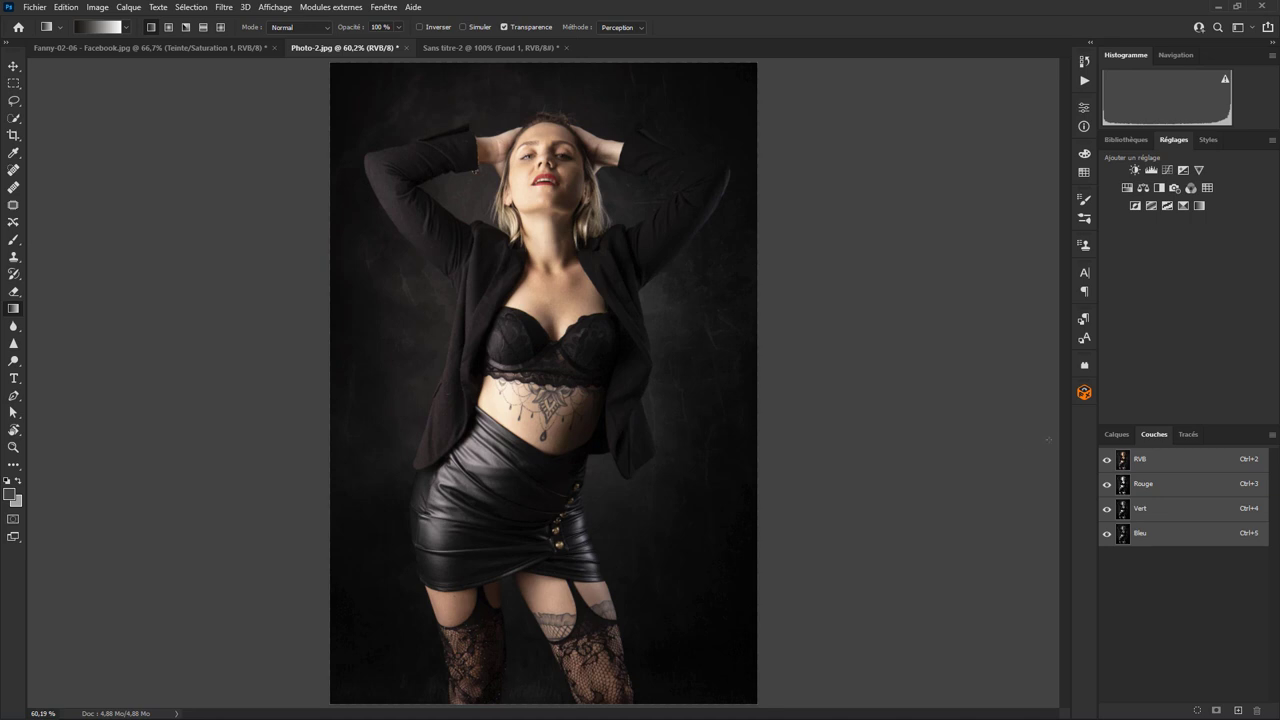
# Select the woman with Sélection > Sujet and add an Exposition adjustment layer masked to her
pyautogui.click(1110, 435)
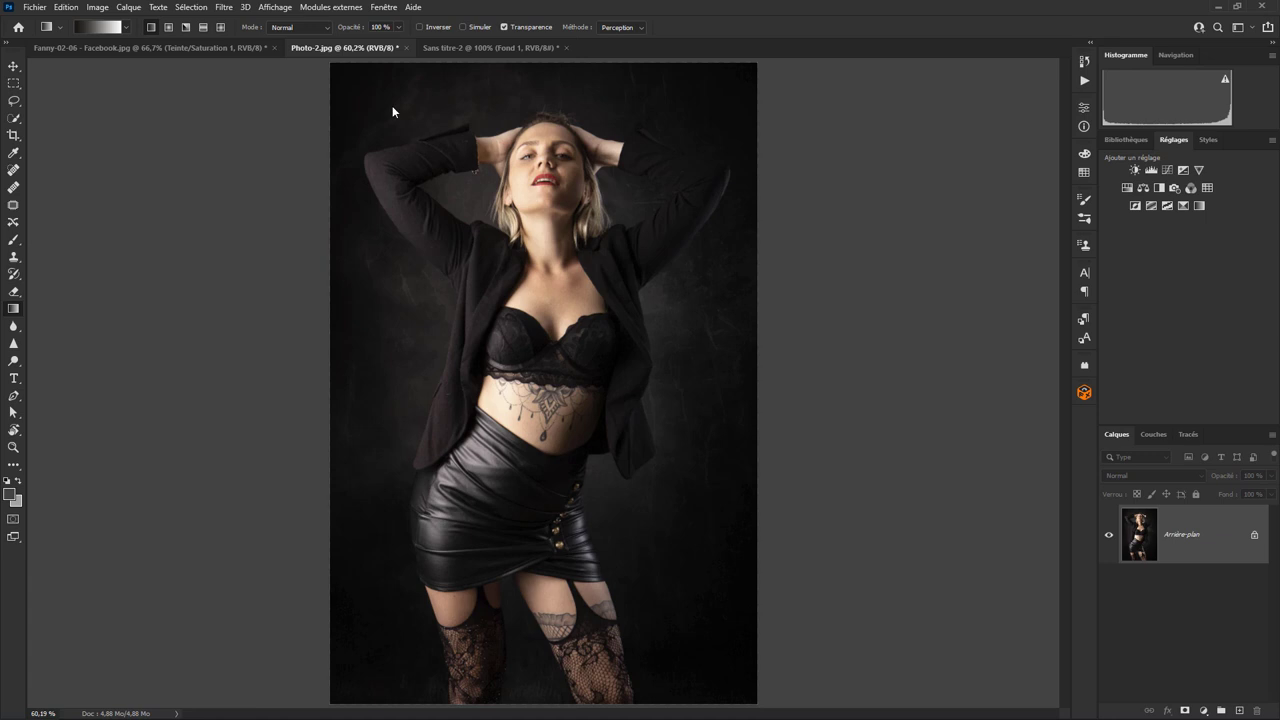
pyautogui.click(190, 7)
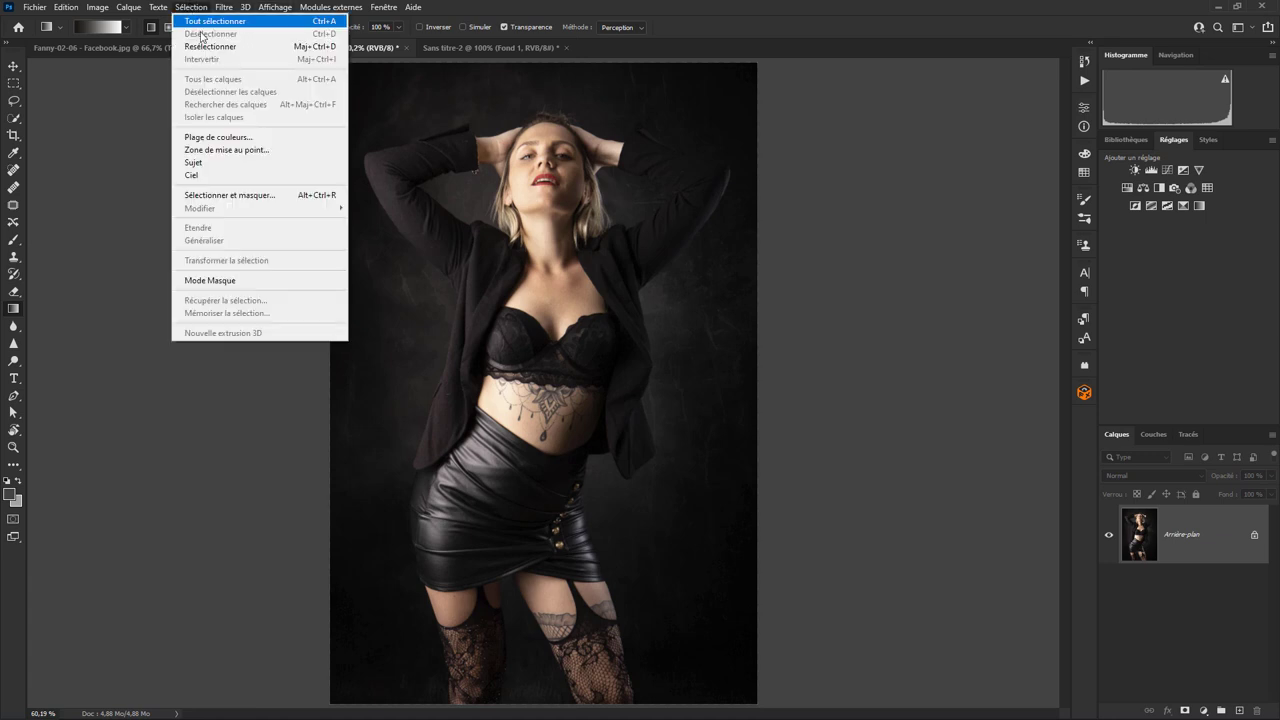
pyautogui.click(228, 164)
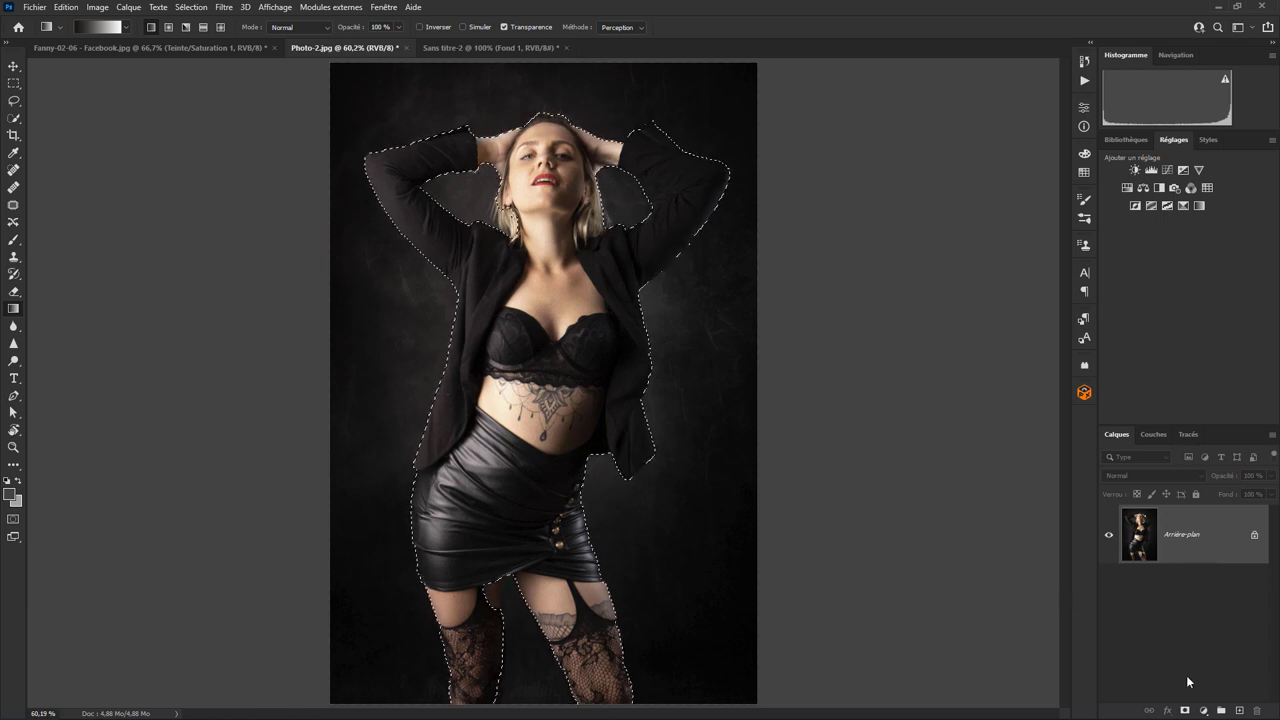
pyautogui.click(1203, 711)
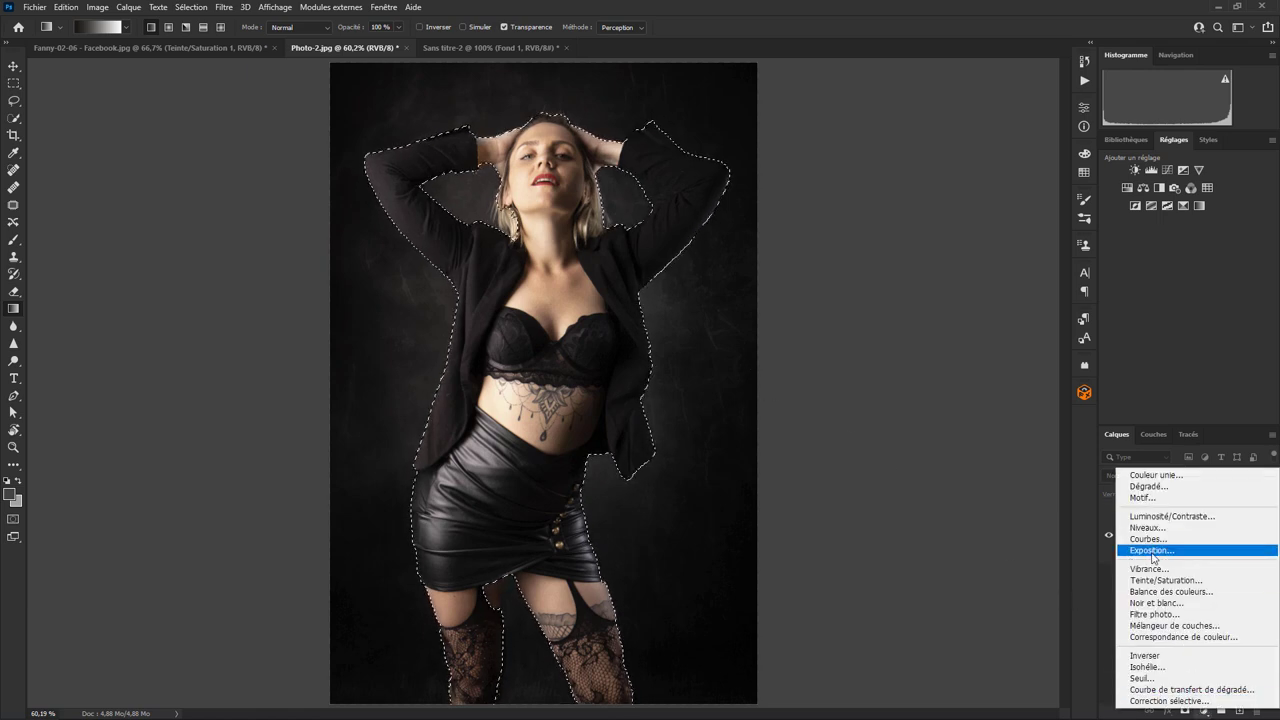
pyautogui.click(1150, 550)
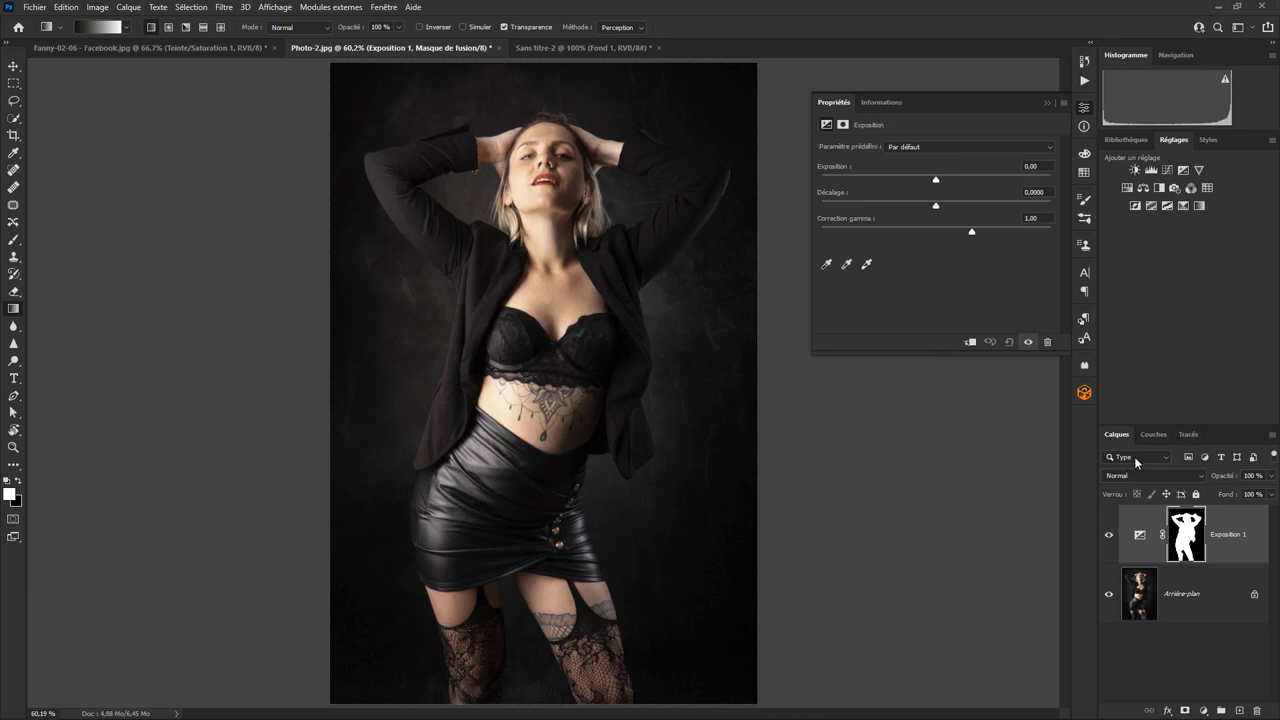
# Inspect the Exposition 1 mask in the channel list, then return to the layers list
pyautogui.click(1156, 435)
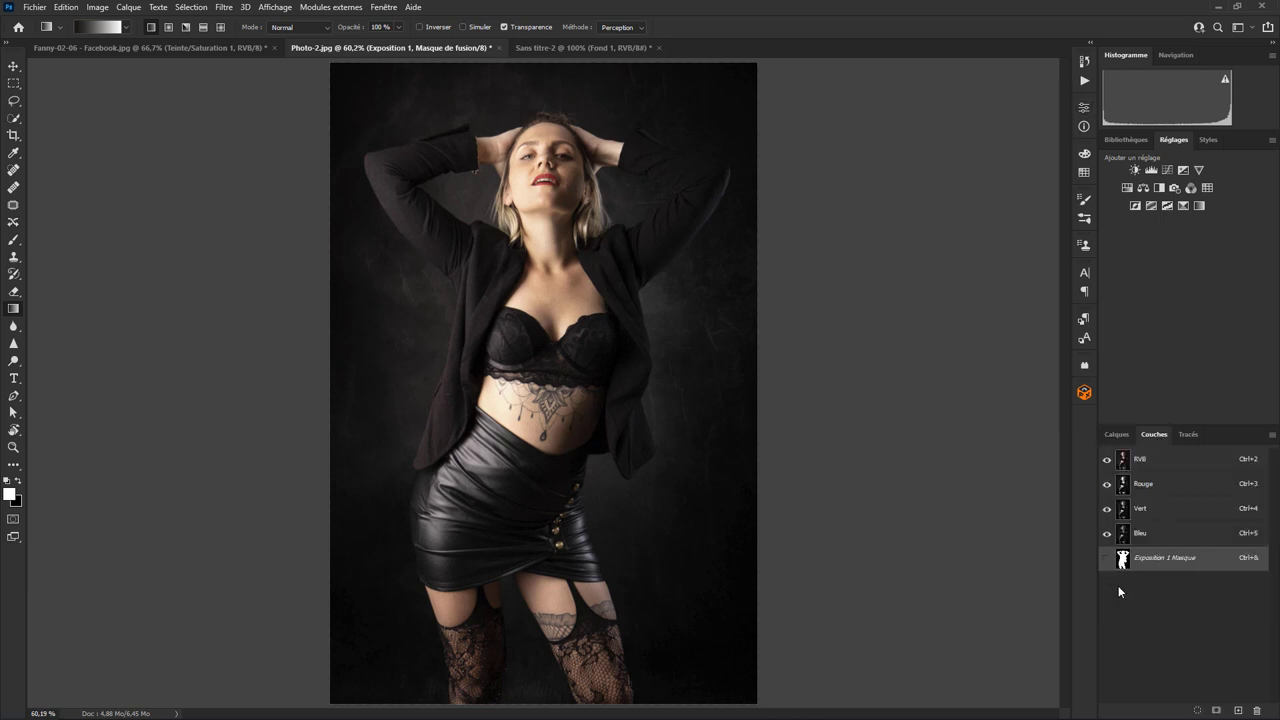
pyautogui.click(1117, 435)
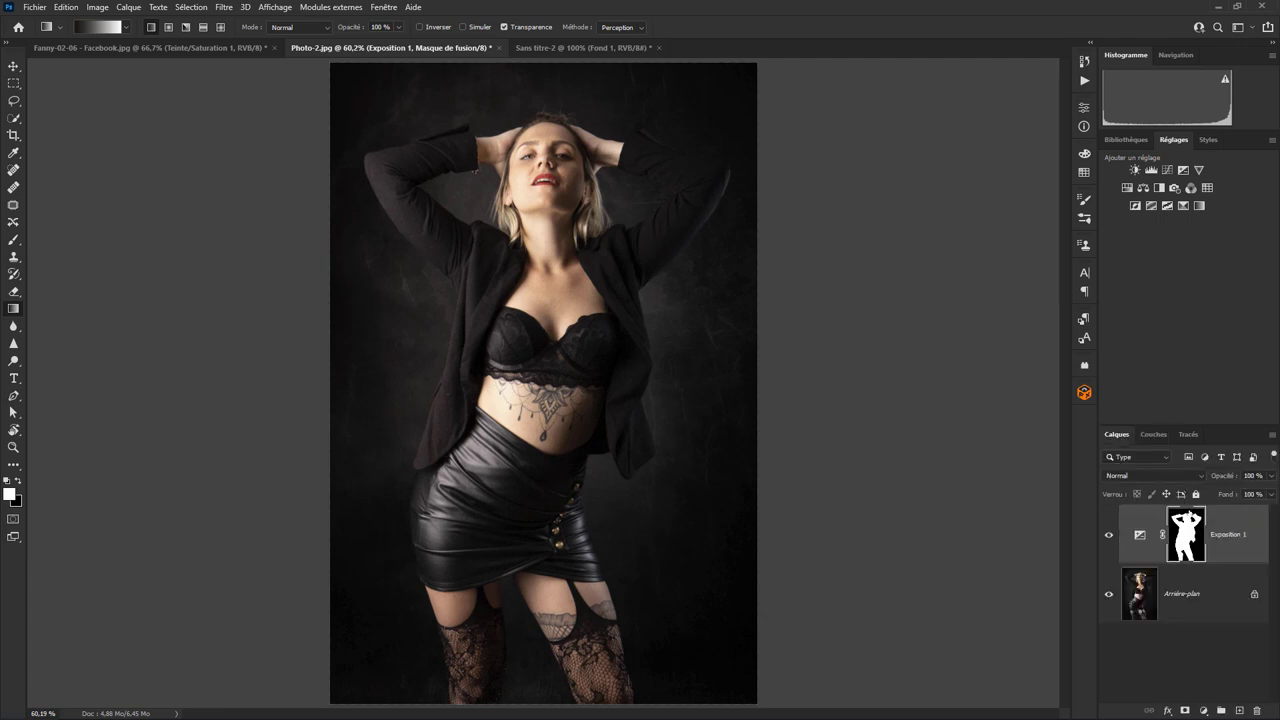
pyautogui.click(1153, 435)
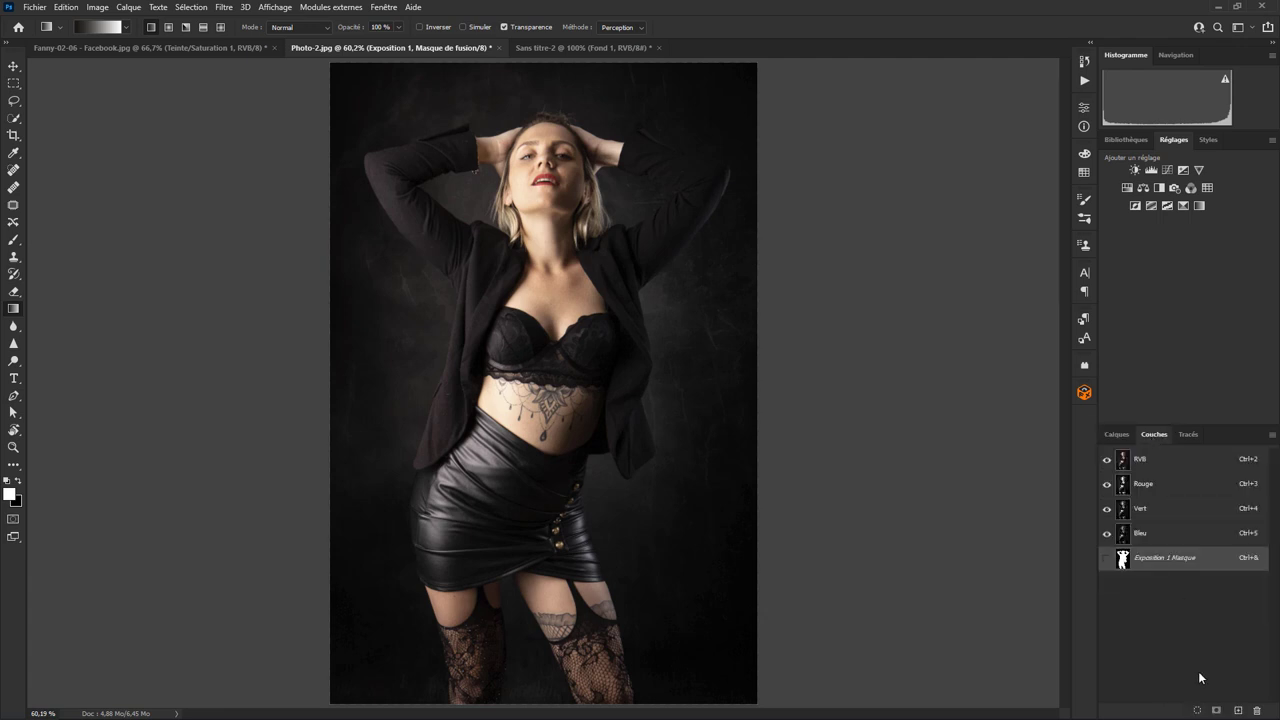
pyautogui.click(1117, 435)
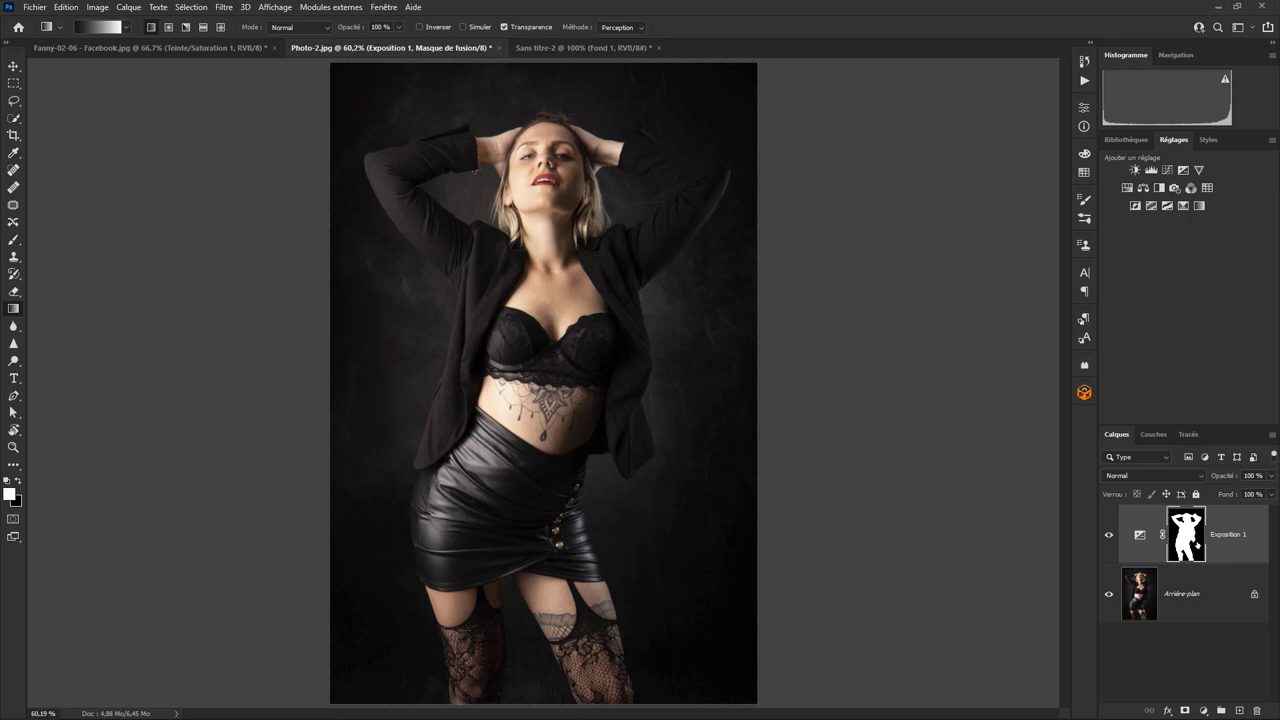
pyautogui.click(224, 7)
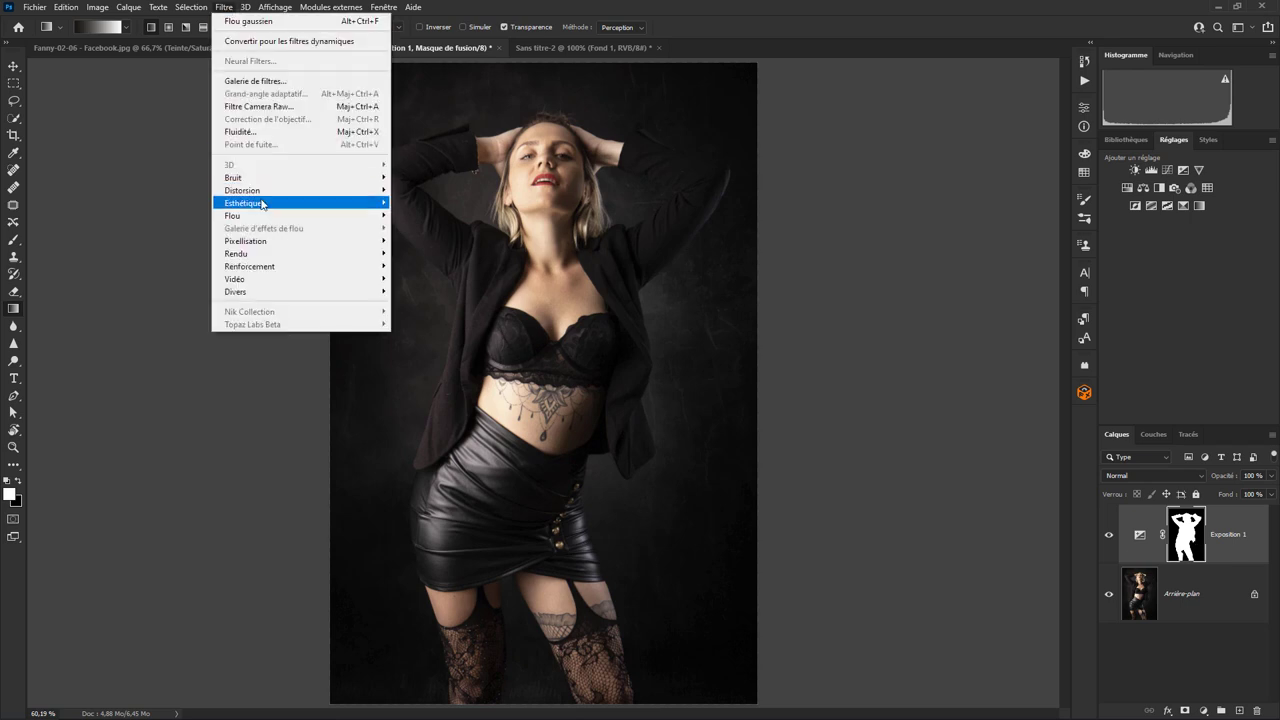
pyautogui.moveTo(232, 215)
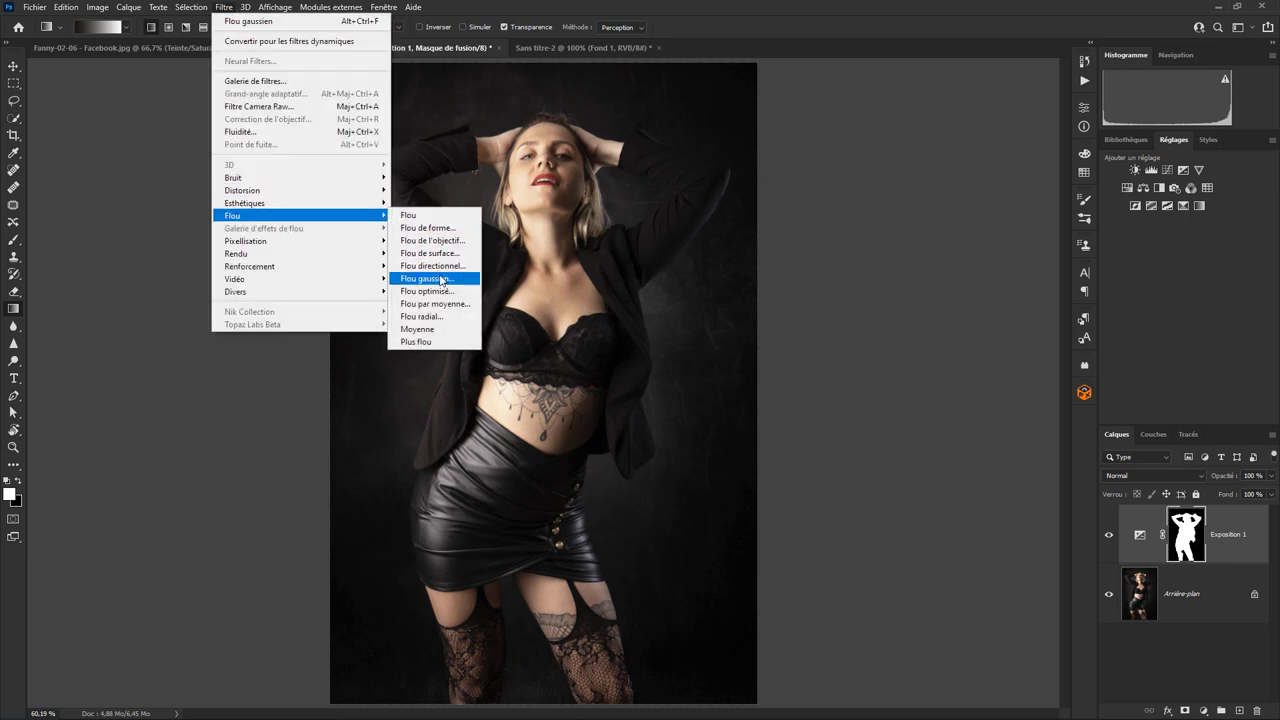
pyautogui.click(442, 280)
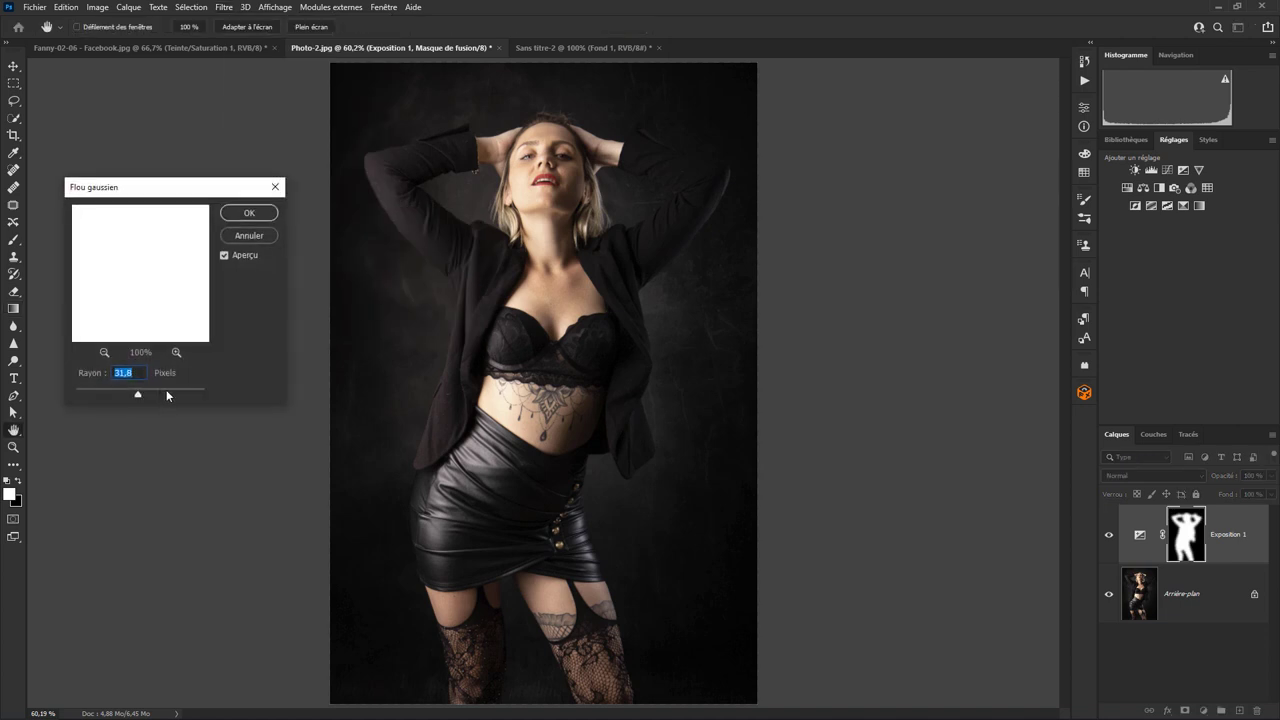
pyautogui.moveTo(166, 390); pyautogui.dragTo(179, 391)
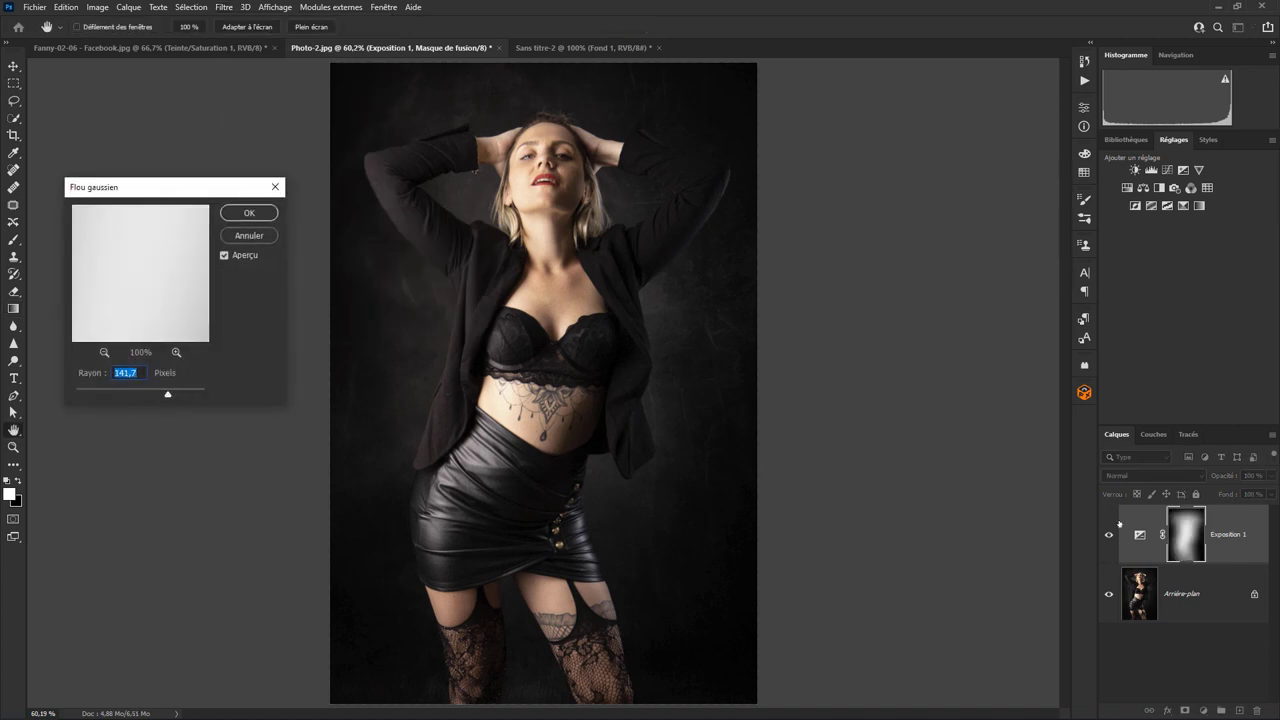
pyautogui.click(249, 213)
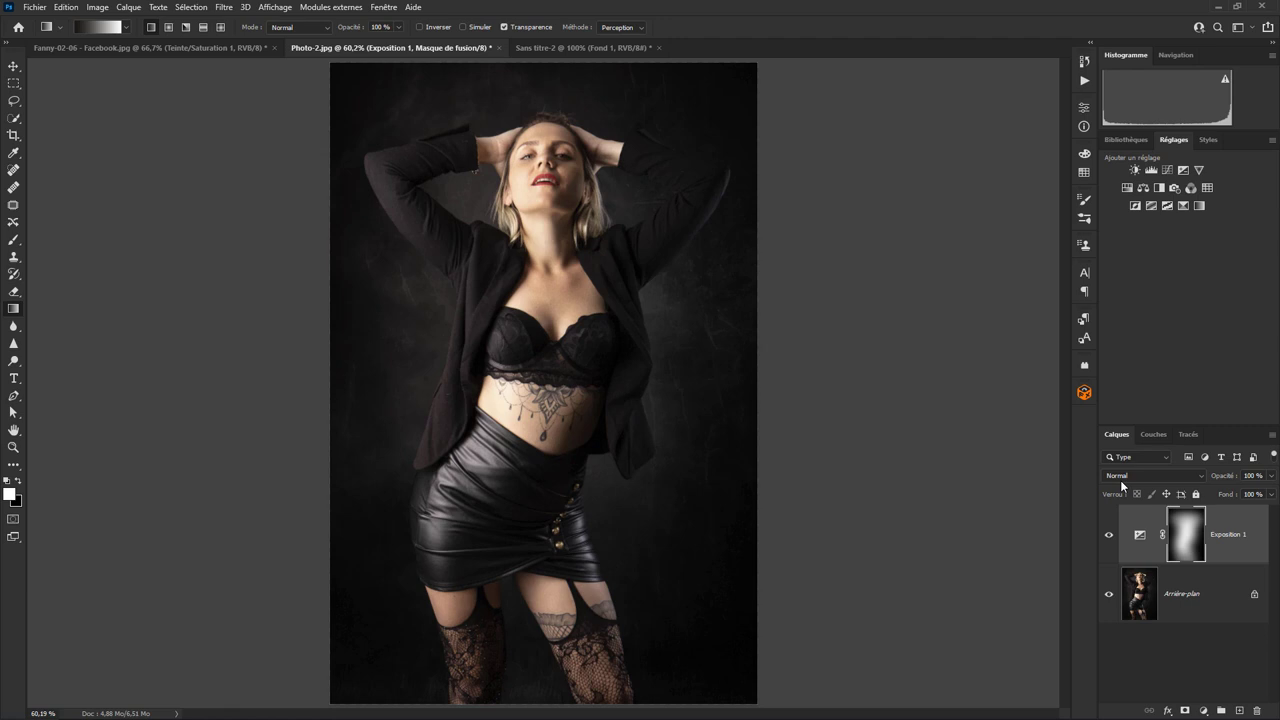
pyautogui.click(1155, 436)
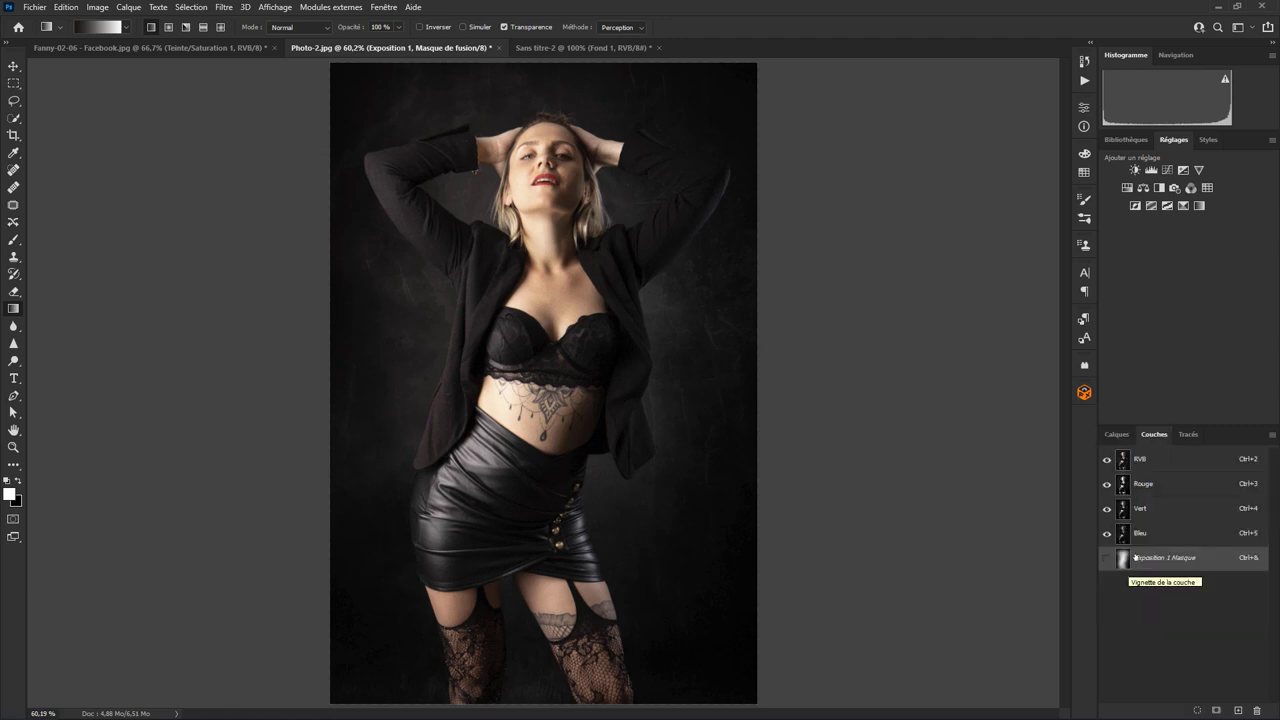
pyautogui.click(1120, 435)
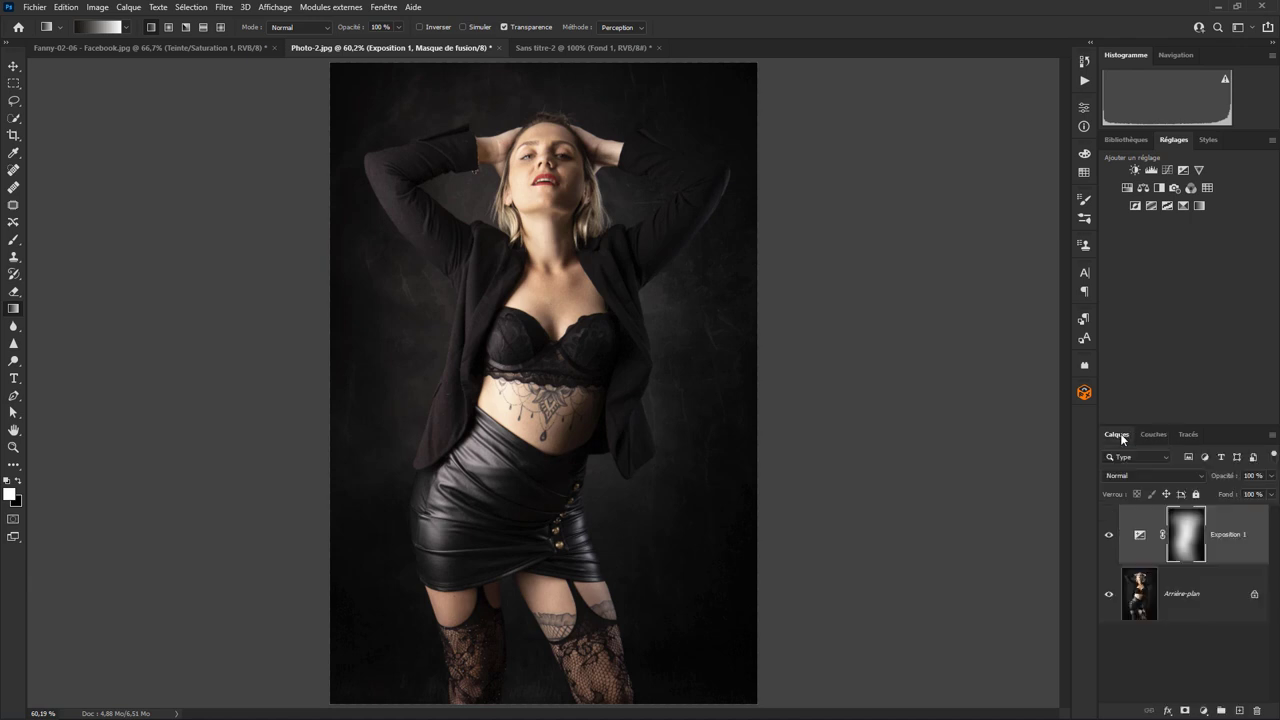
pyautogui.click(1156, 436)
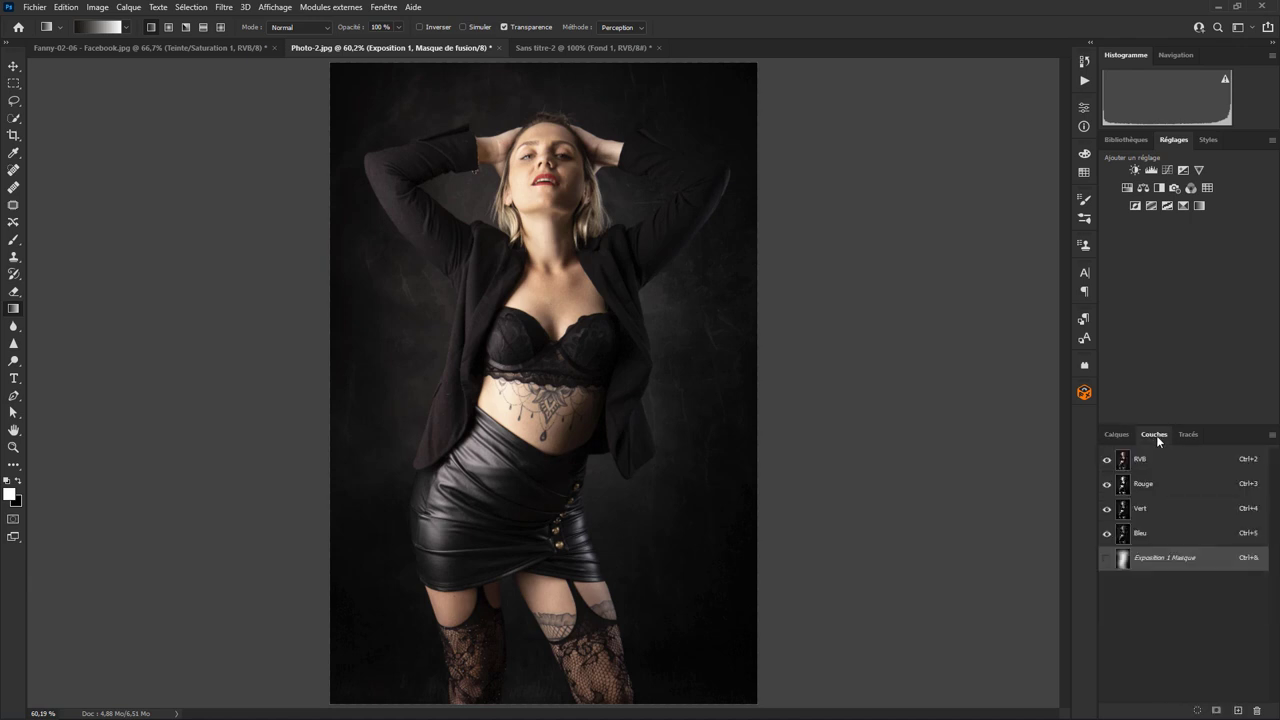
pyautogui.click(1117, 437)
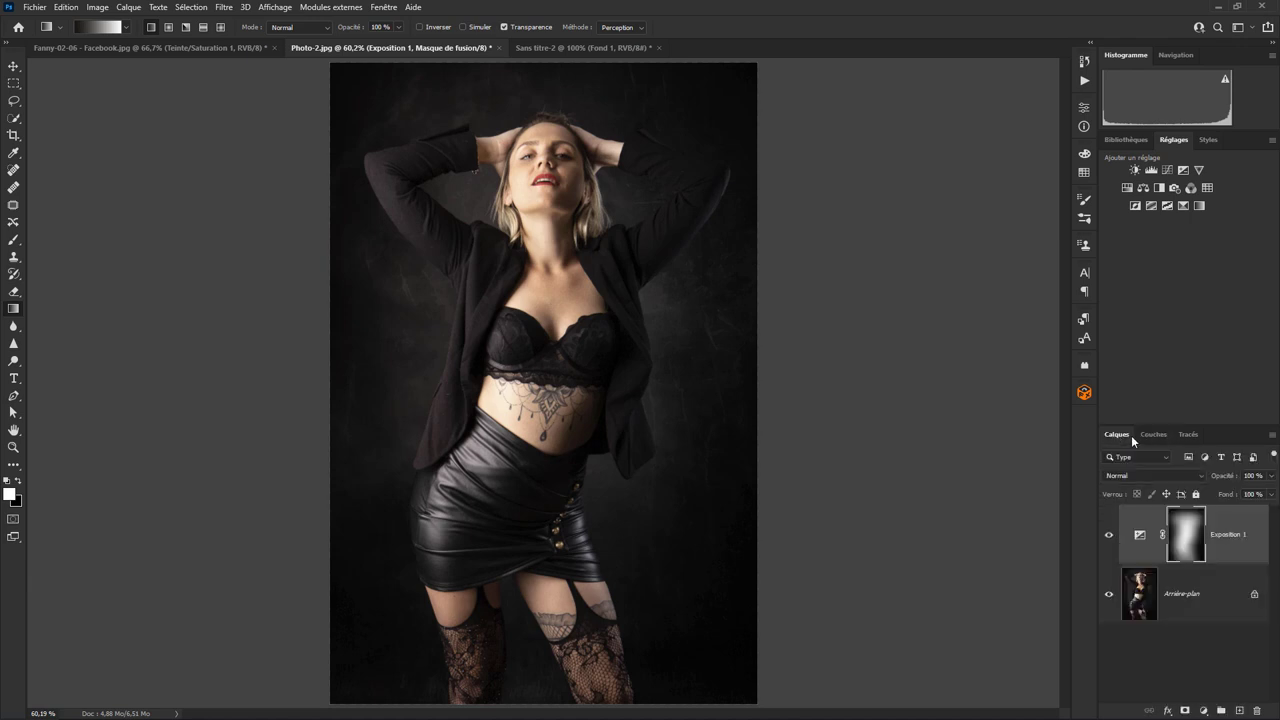
pyautogui.click(1153, 435)
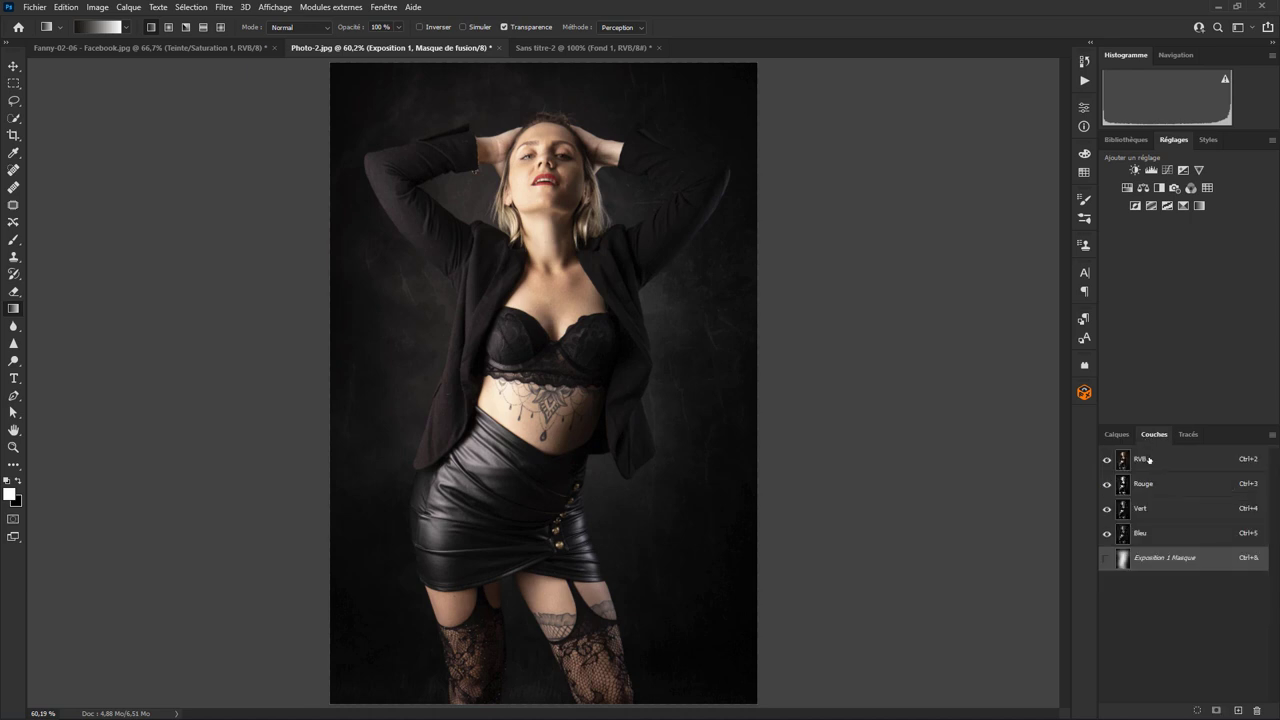
pyautogui.click(1117, 436)
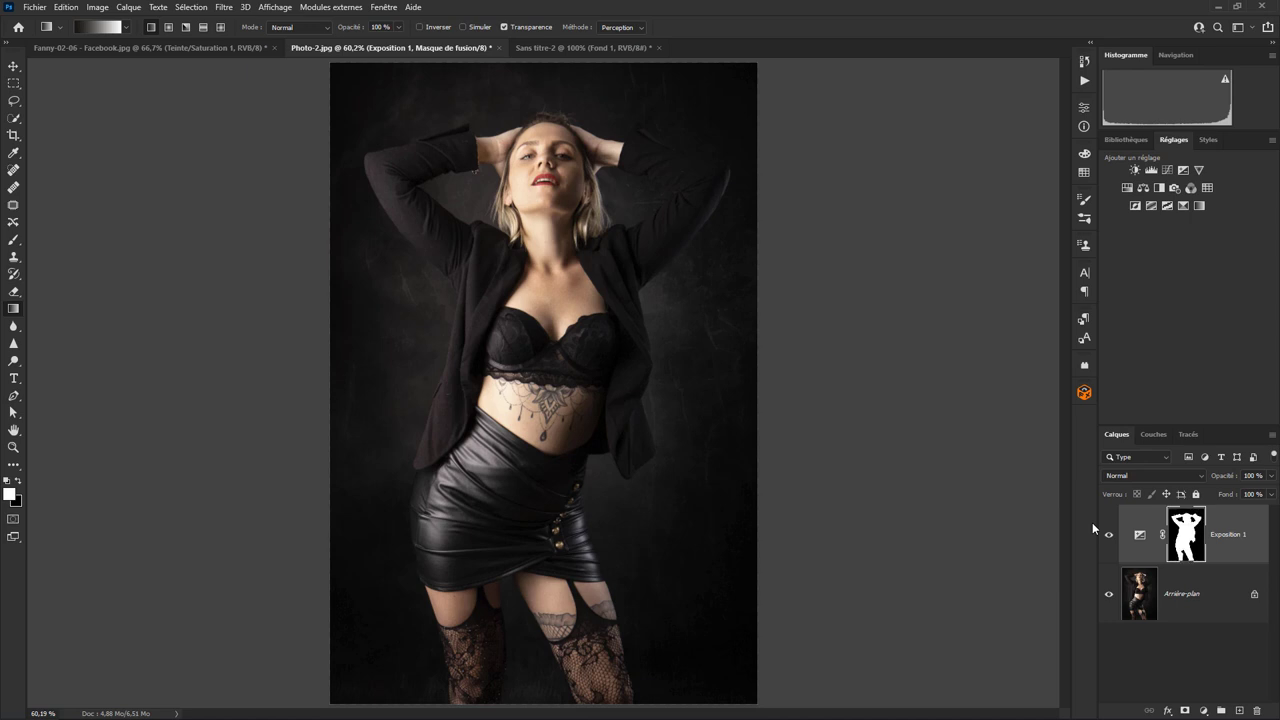
# Show the channel list including the Exposition 1 layer mask
pyautogui.click(1155, 436)
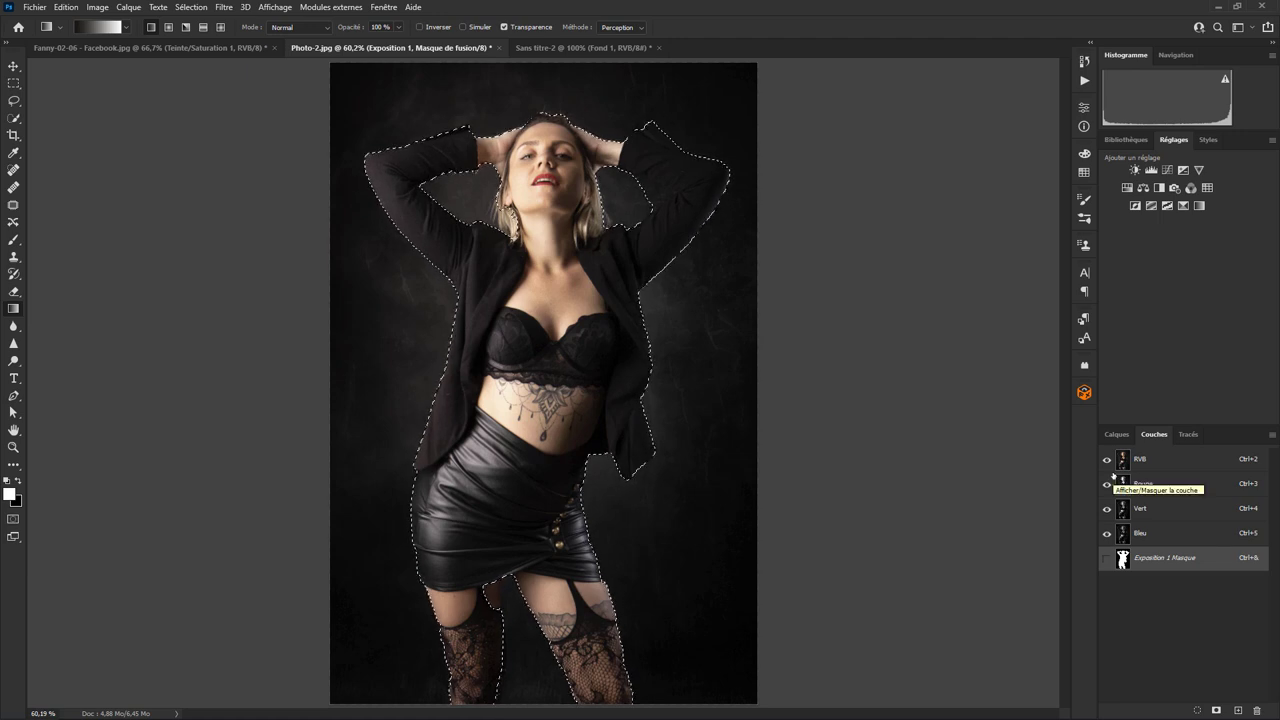
# Target the Exposition 1 layer and attempt a Ctrl+Backspace edit, dismissing the resulting error
pyautogui.click(1117, 437)
pyautogui.hotkey('ctrl', '2')
pyautogui.hotkey('ctrl', 'BackSpace')
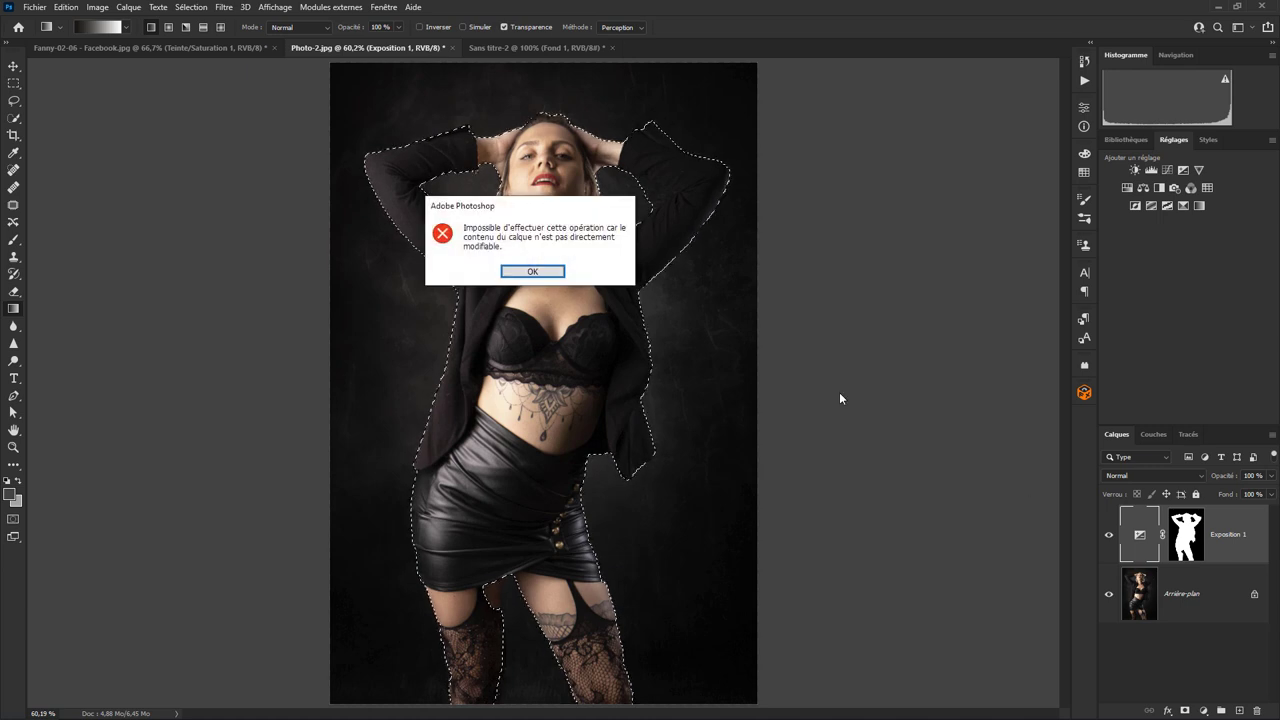
pyautogui.click(550, 272)
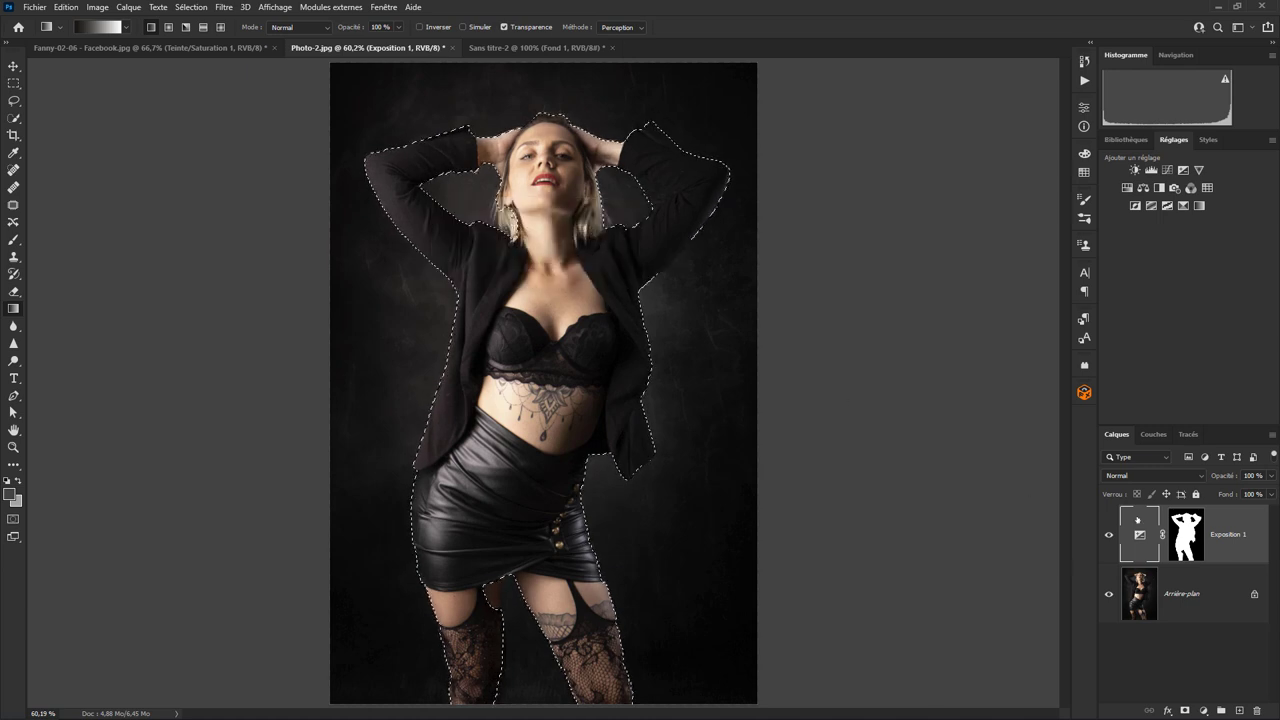
pyautogui.click(1155, 434)
pyautogui.click(1120, 435)
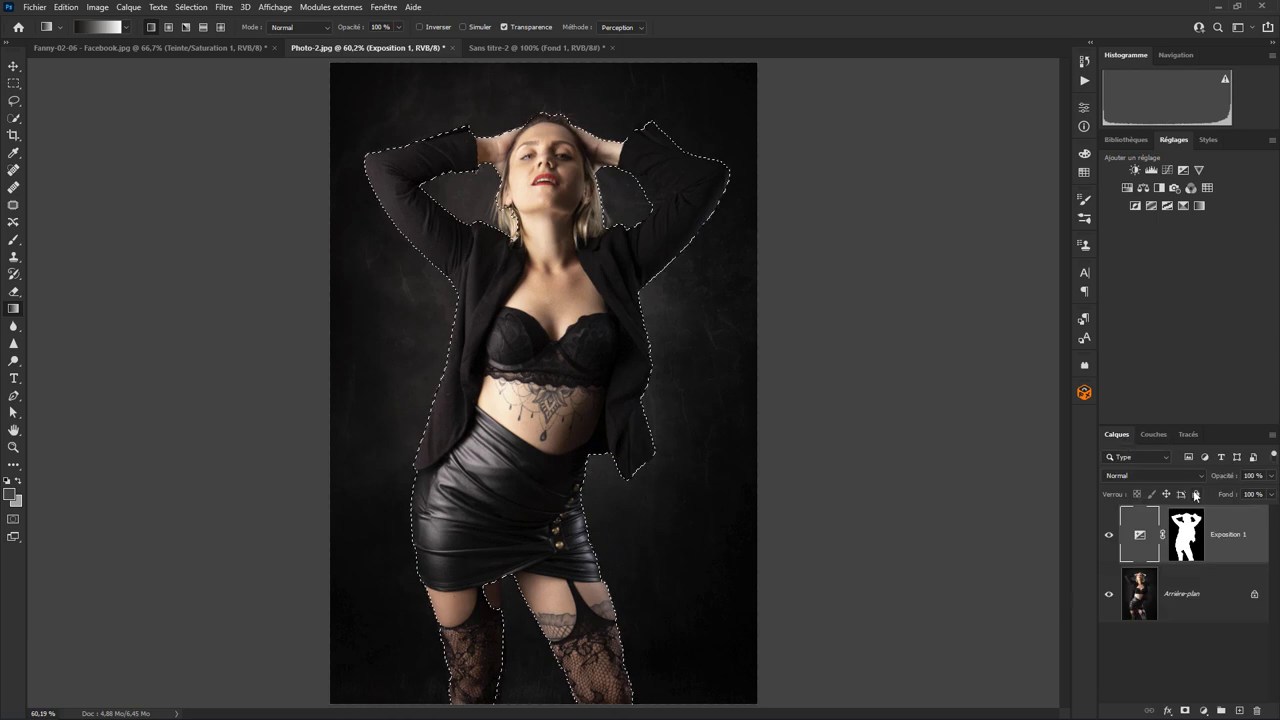
# Delete the Exposition 1 layer through its context menu and recheck the channels
pyautogui.rightClick(1222, 525)
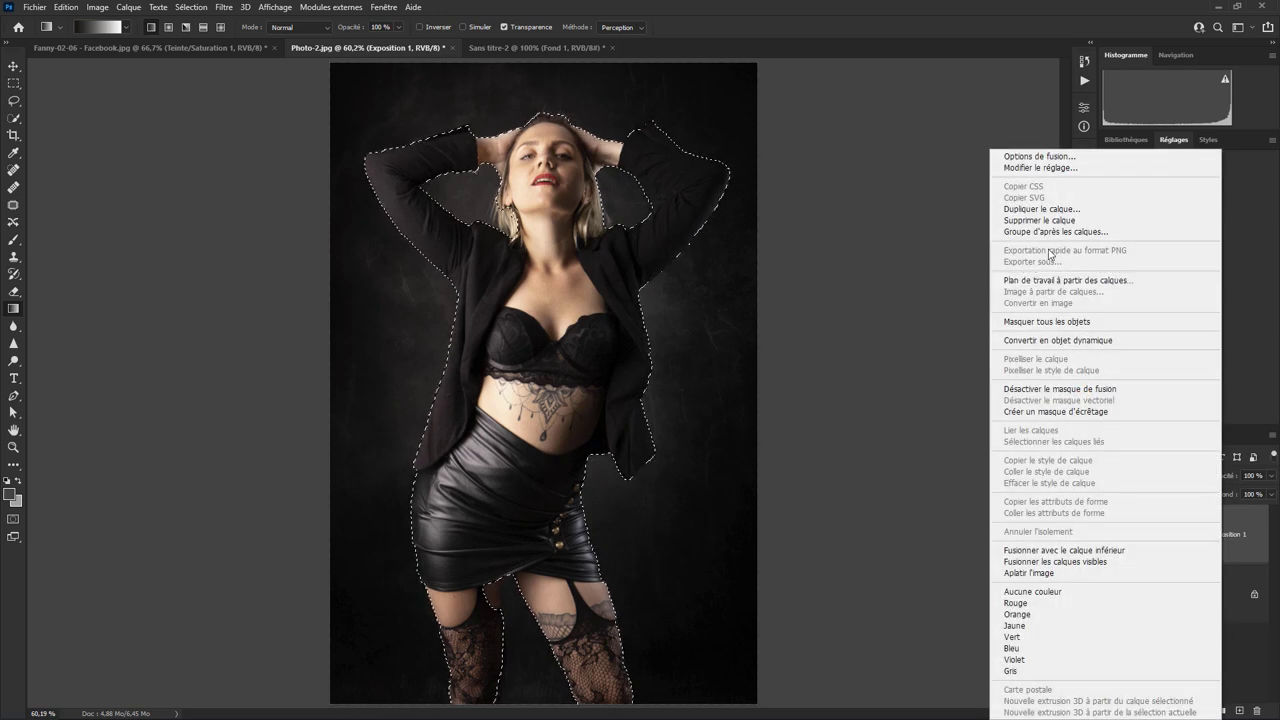
pyautogui.click(1040, 220)
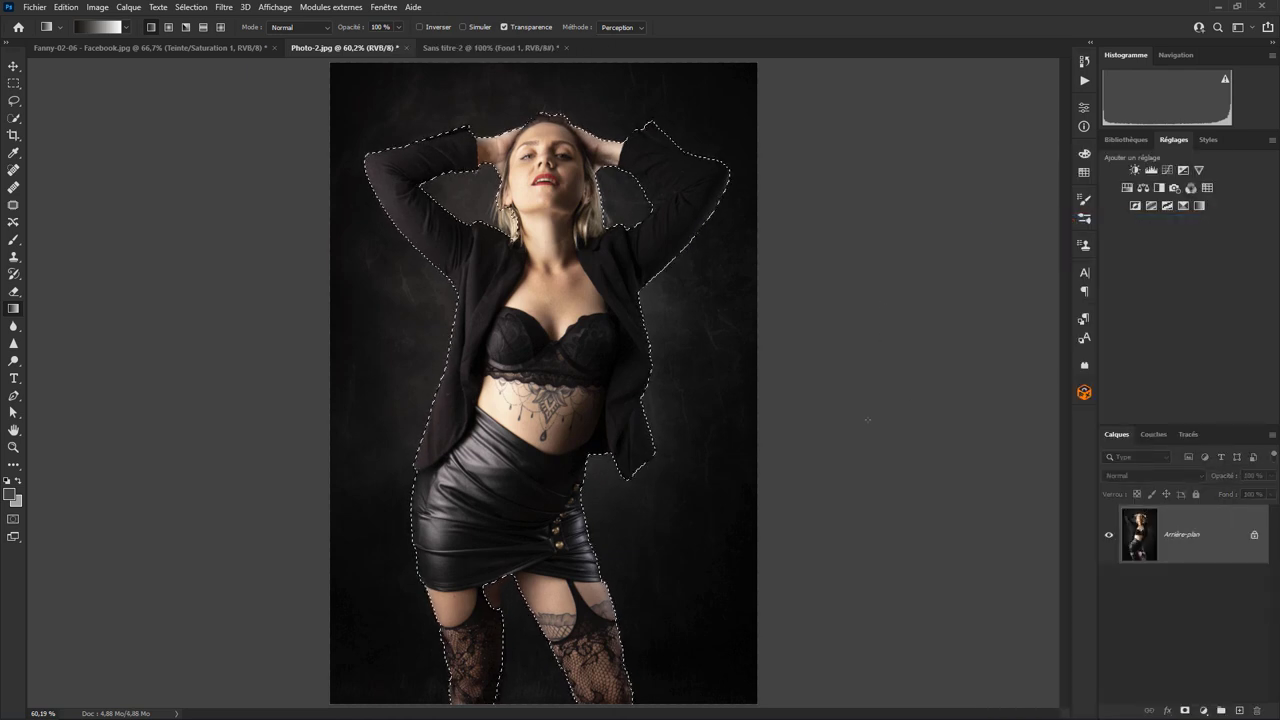
pyautogui.click(1152, 436)
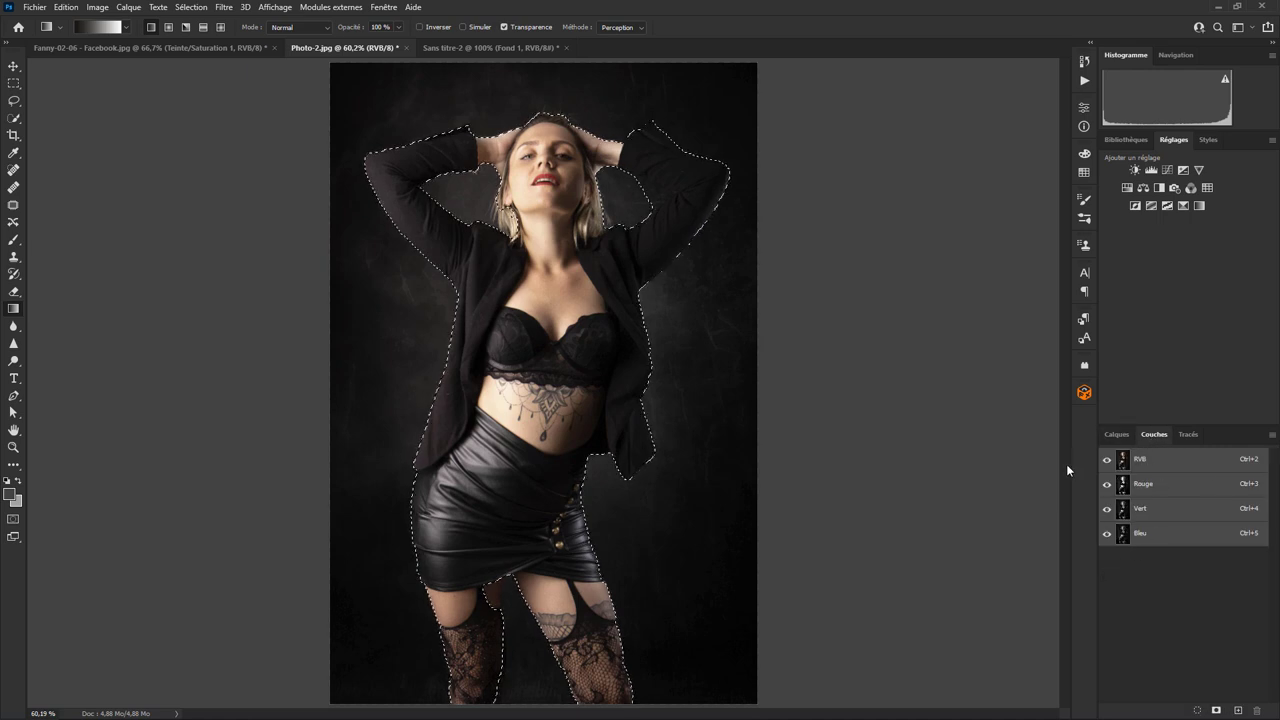
pyautogui.click(1117, 434)
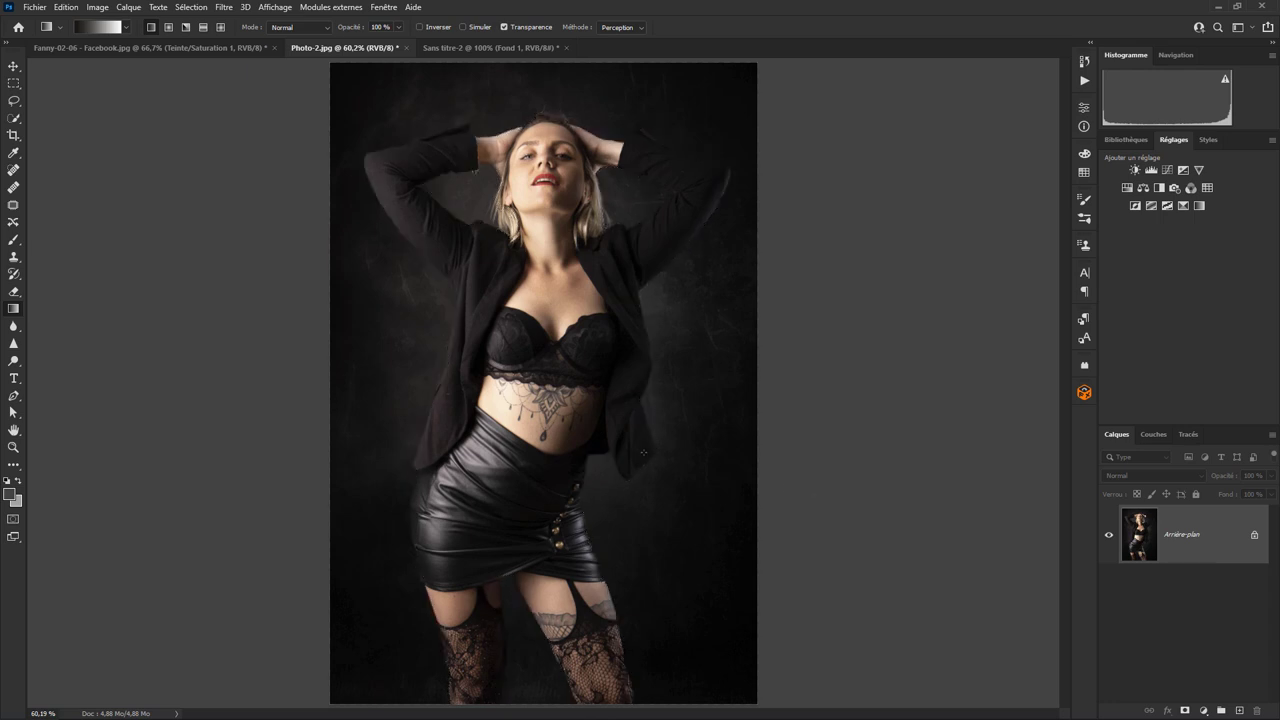
# Select the subject, enter Quick Mask mode and brush a correction into the green overlay
pyautogui.click(193, 8)
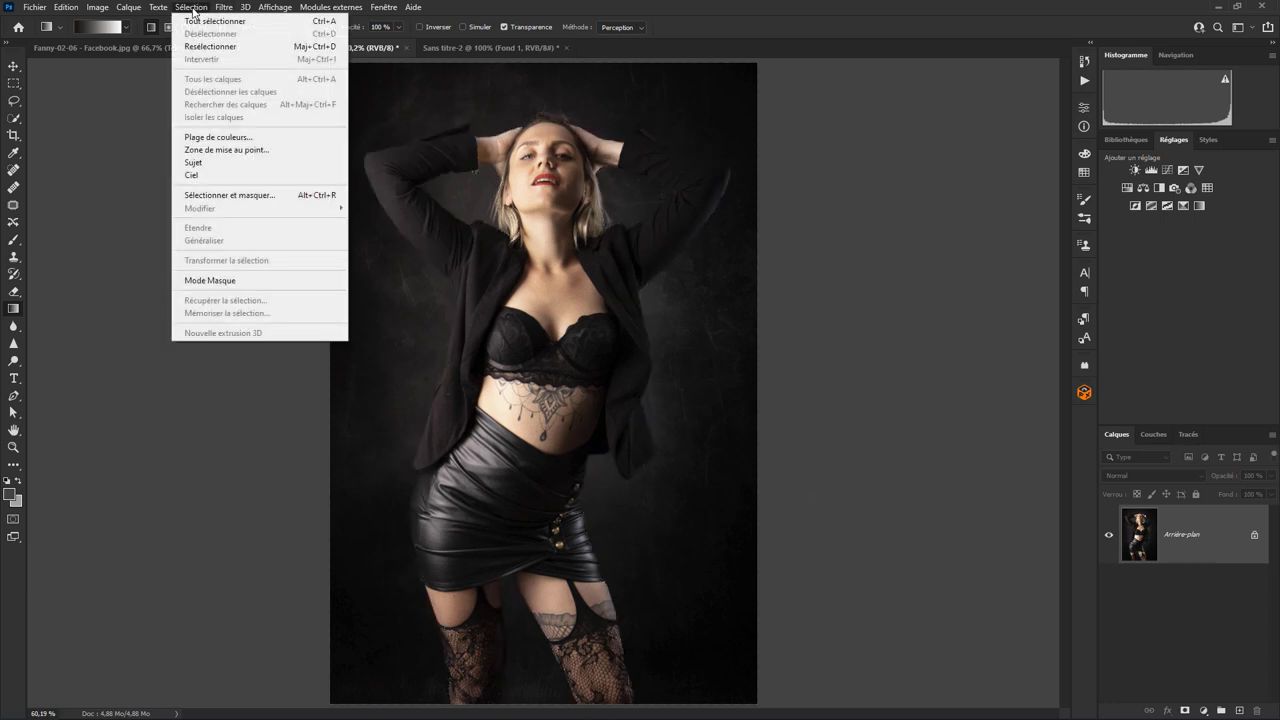
pyautogui.click(223, 162)
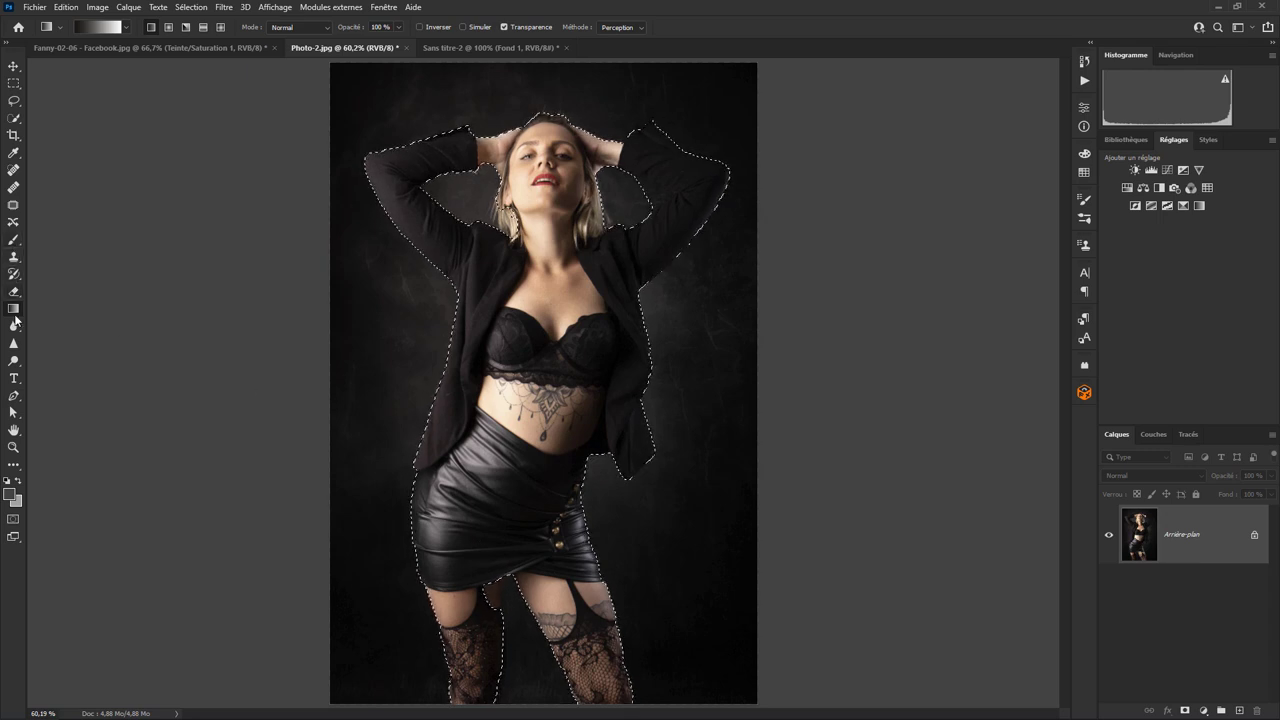
pyautogui.click(16, 521)
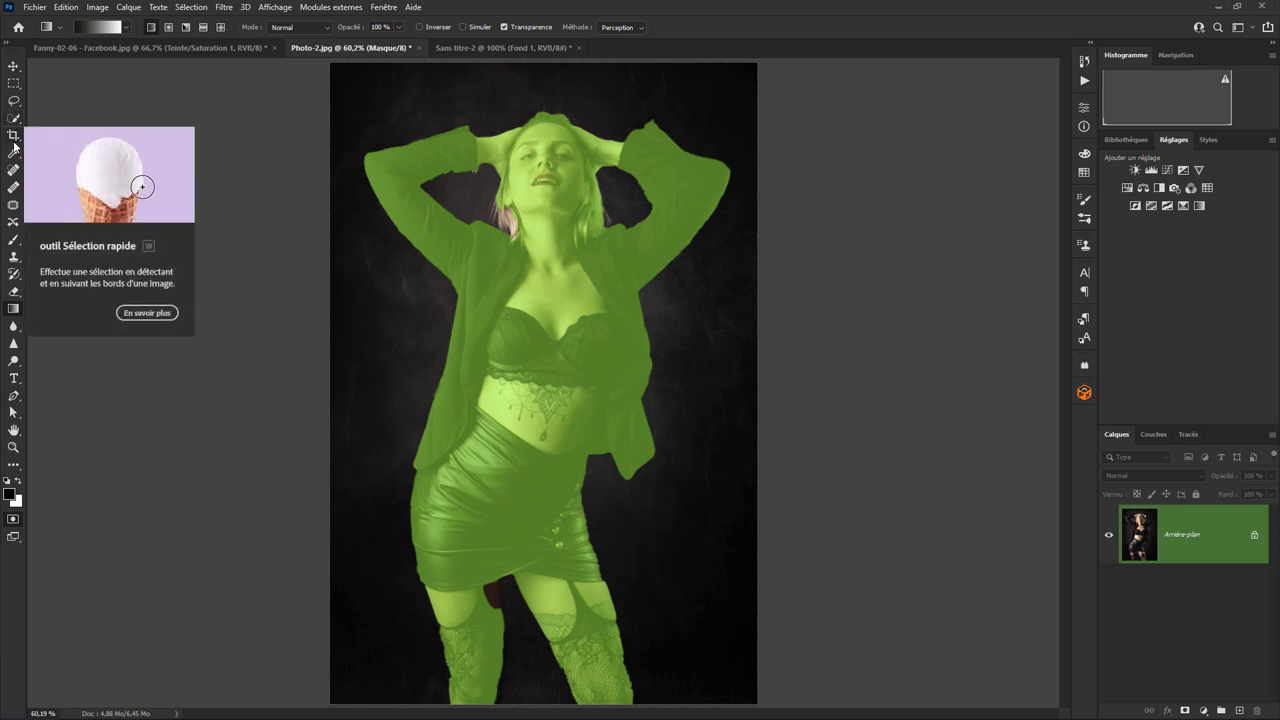
pyautogui.click(15, 241)
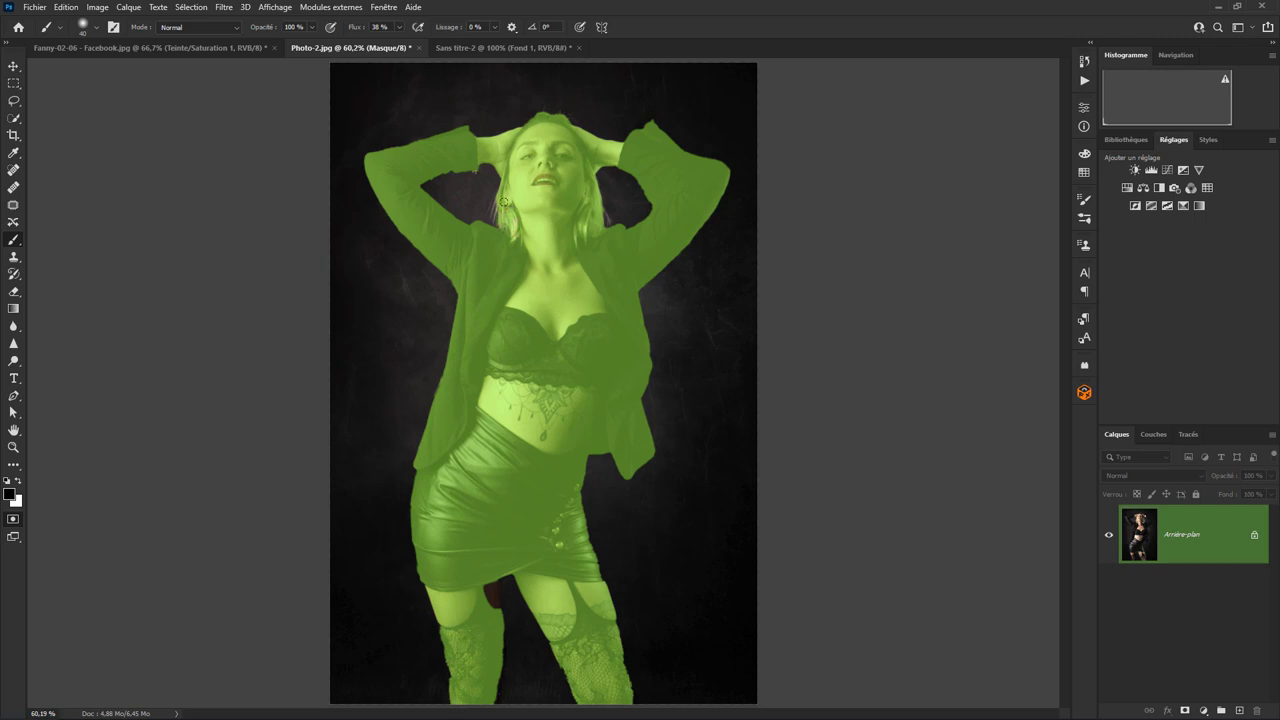
pyautogui.moveTo(492, 599)
pyautogui.mouseDown()
pyautogui.moveTo(490, 588)
pyautogui.moveTo(497, 612)
pyautogui.mouseUp()
pyautogui.click(199, 12)
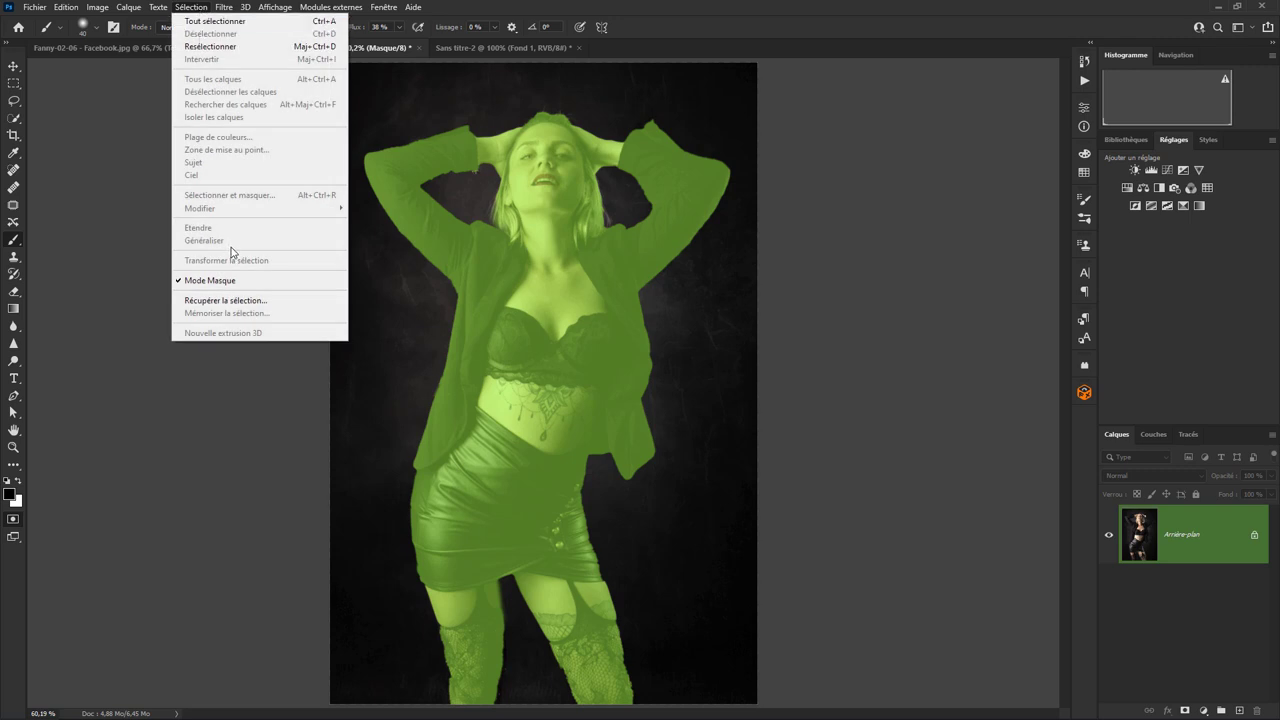
# Exit Quick Mask, save the selection as a channel named 'Sujet', and deselect
pyautogui.click(13, 519)
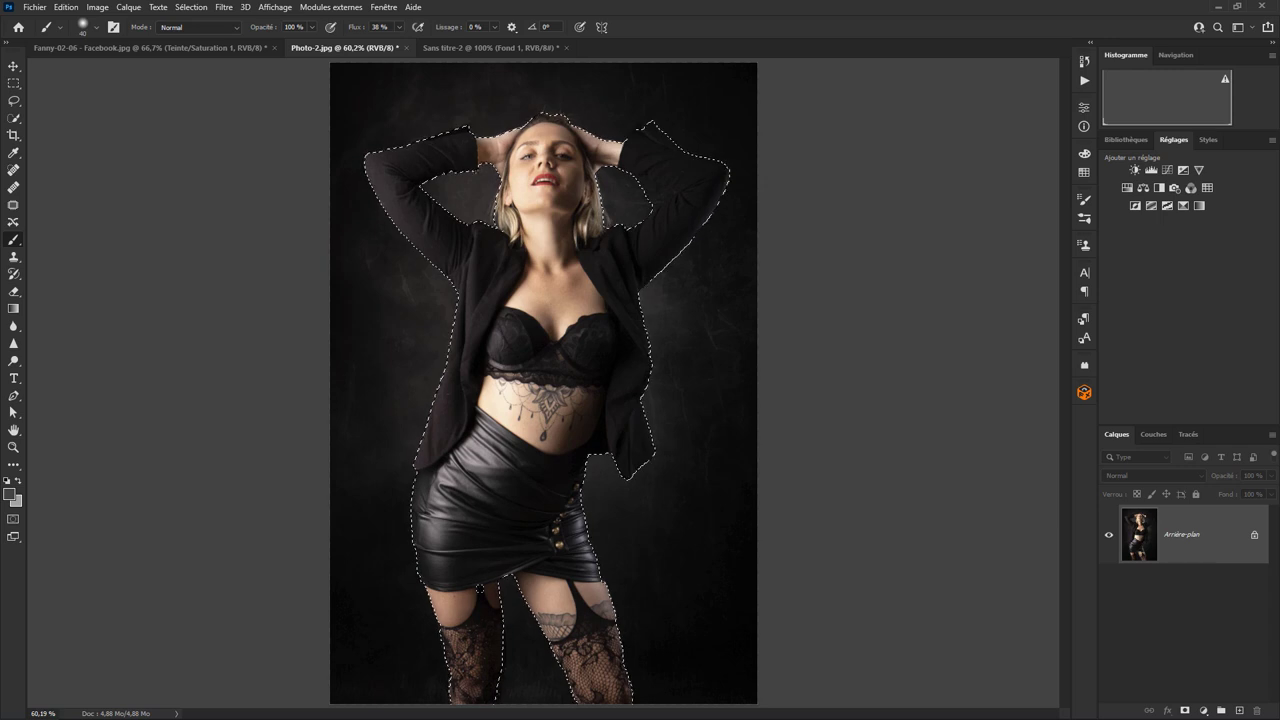
pyautogui.click(191, 7)
pyautogui.click(273, 317)
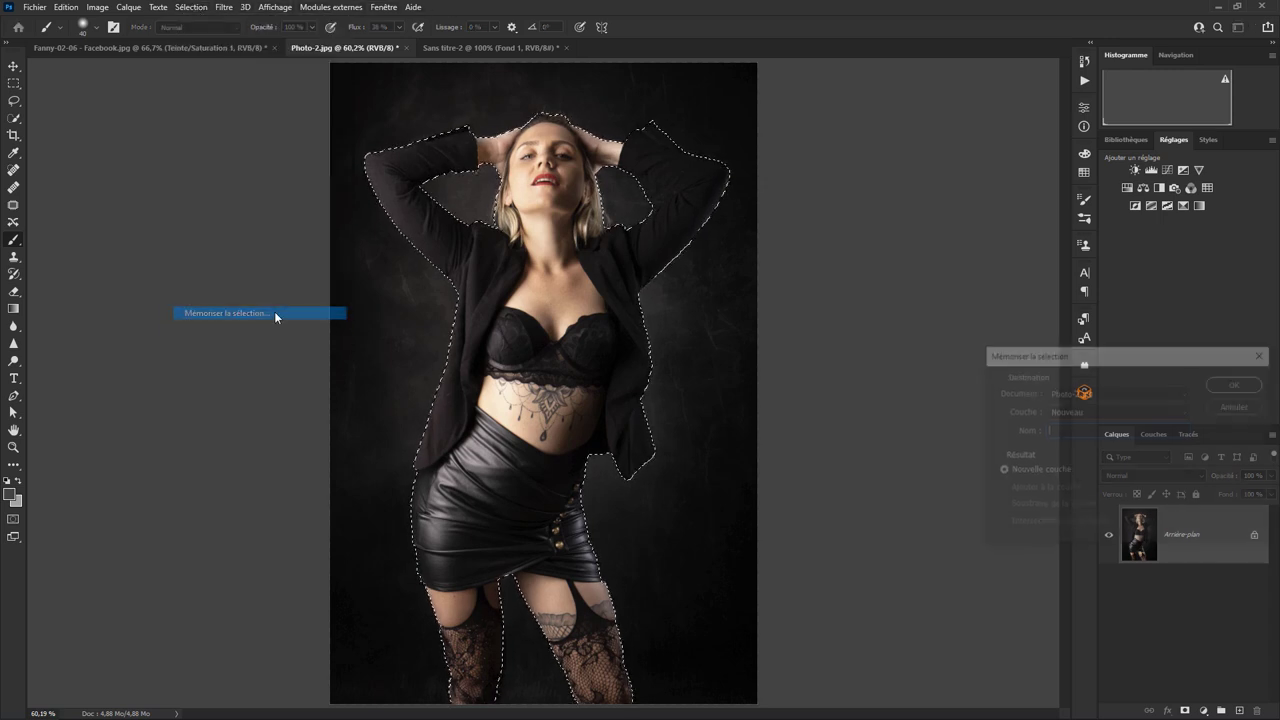
pyautogui.write('Sujet')
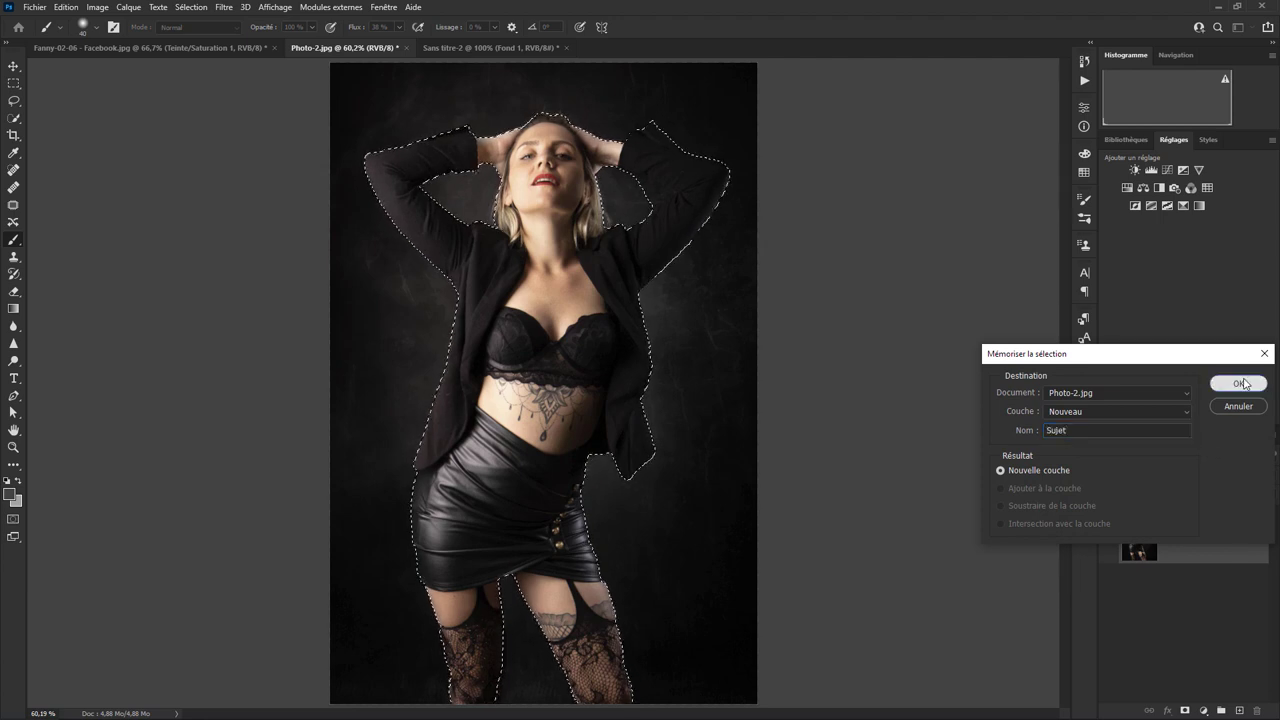
pyautogui.click(1238, 383)
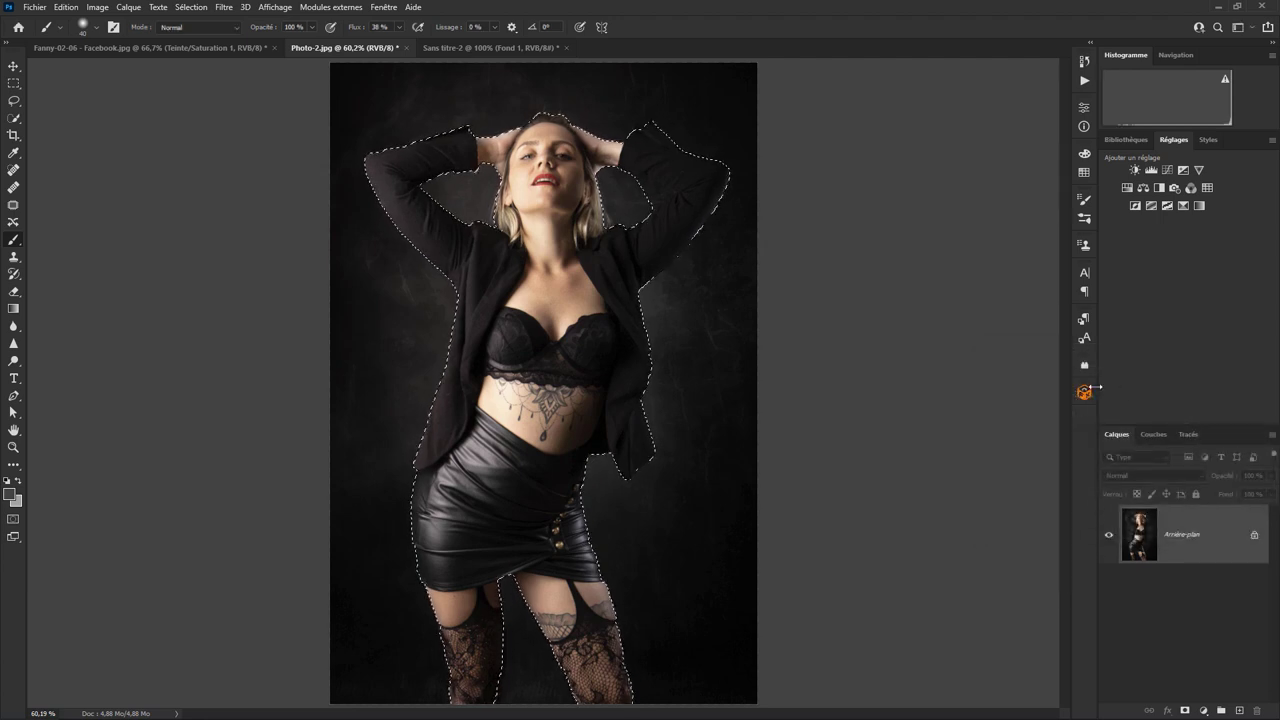
pyautogui.click(1153, 434)
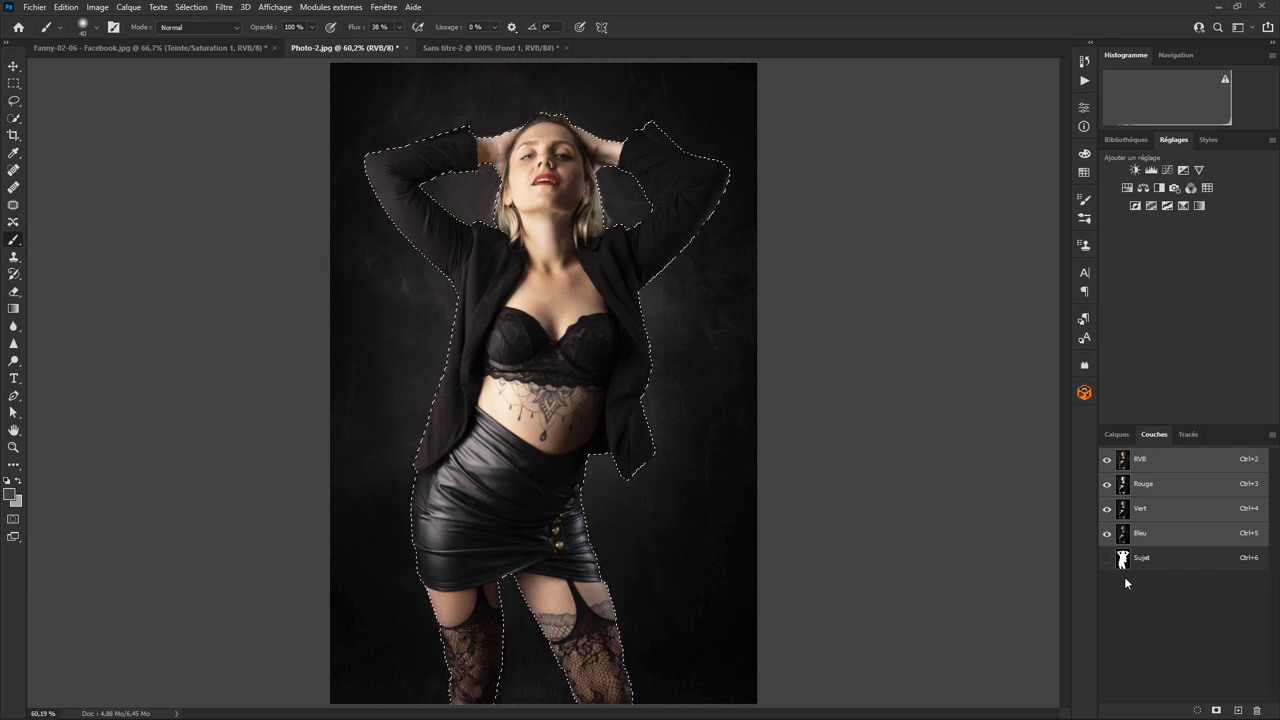
pyautogui.hotkey('ctrl', 'd')
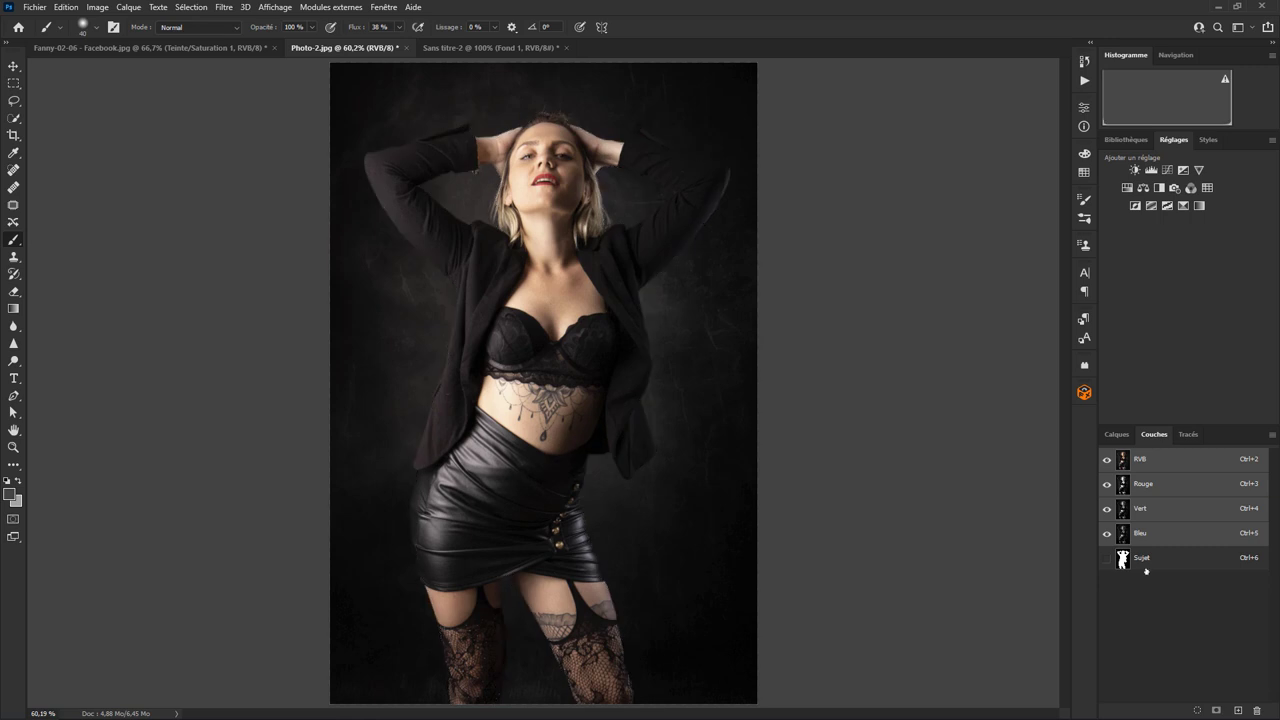
# View the Sujet channel alone, load it as a selection, then redisplay it alone and deselect
pyautogui.click(1167, 566)
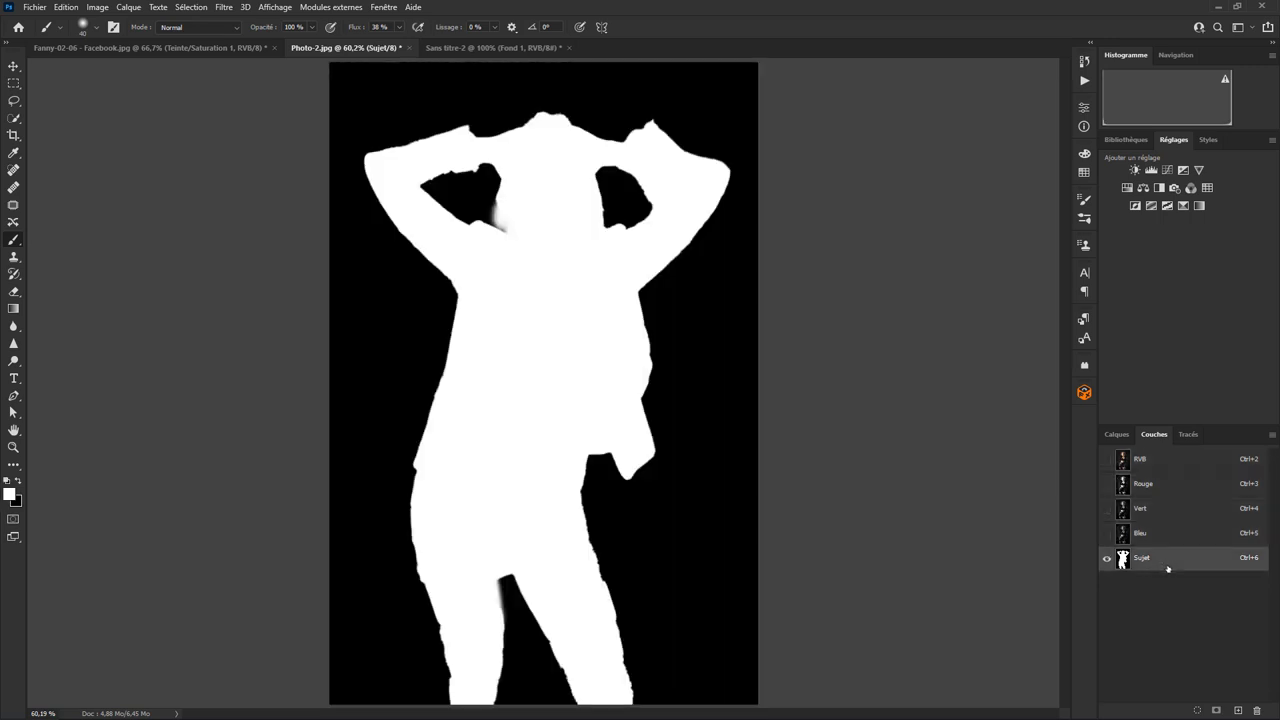
pyautogui.click(1197, 711)
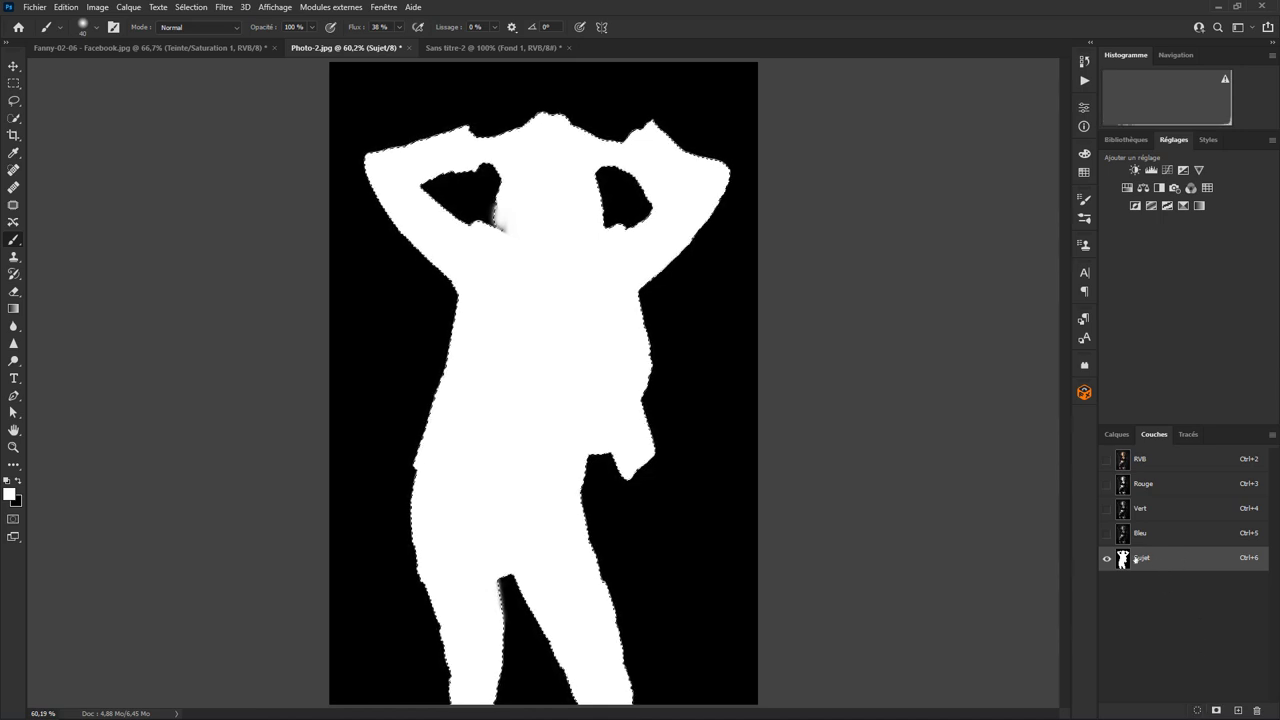
pyautogui.click(1149, 461)
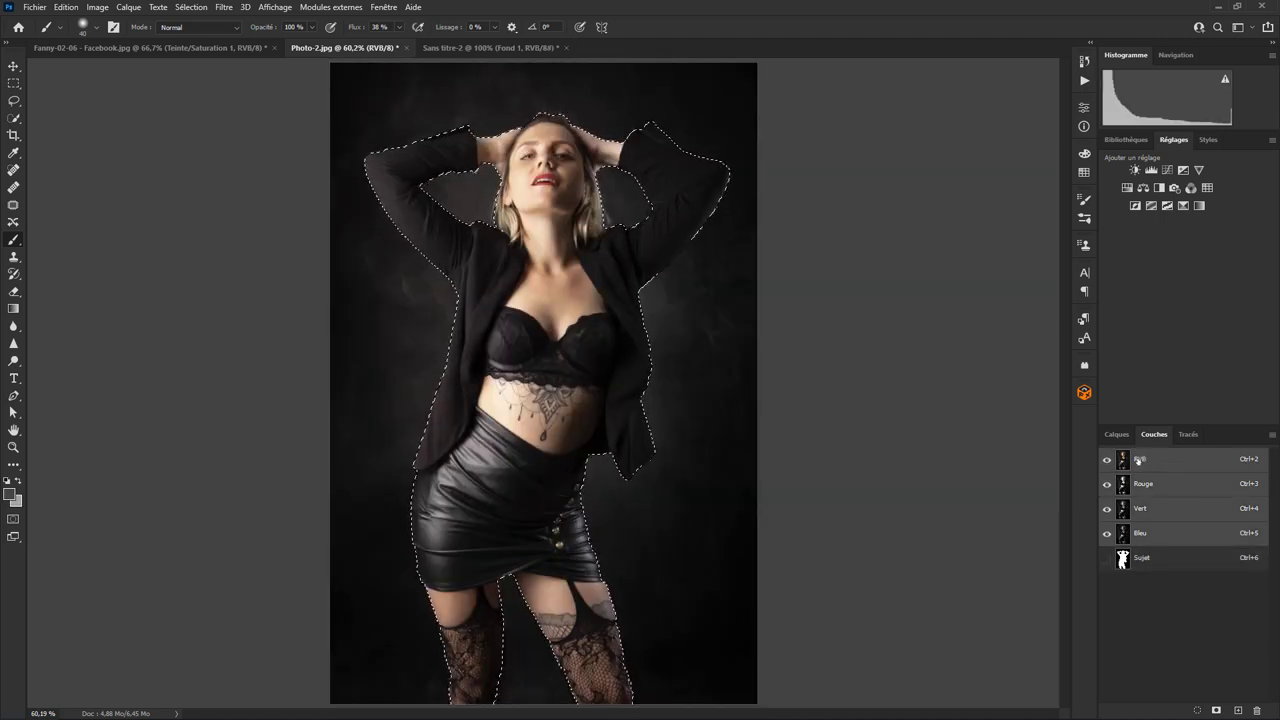
pyautogui.click(1113, 437)
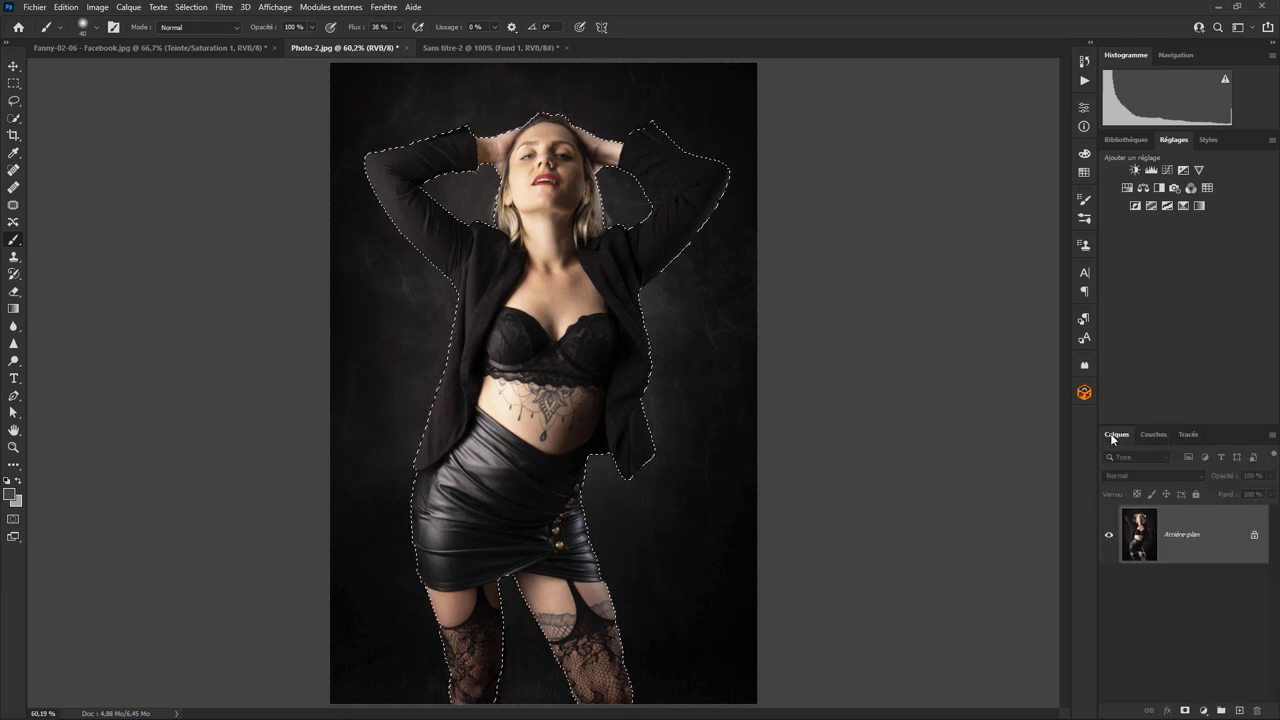
pyautogui.click(1155, 435)
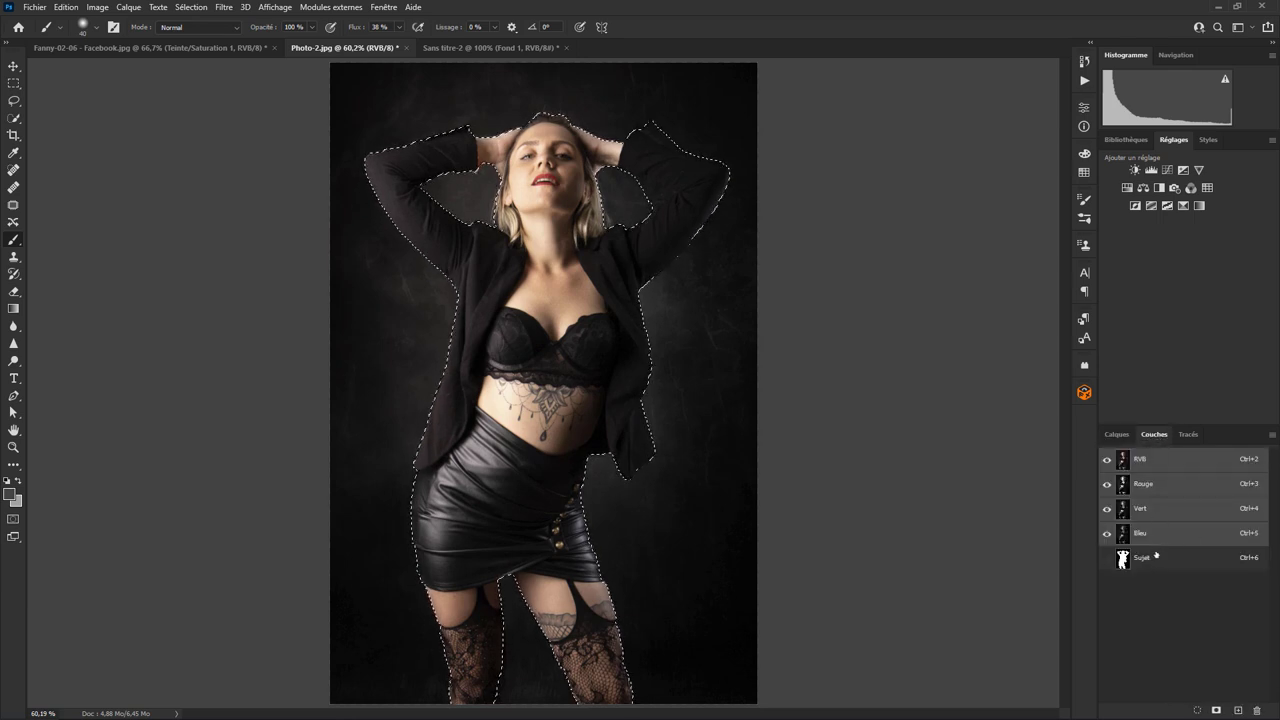
pyautogui.click(1117, 436)
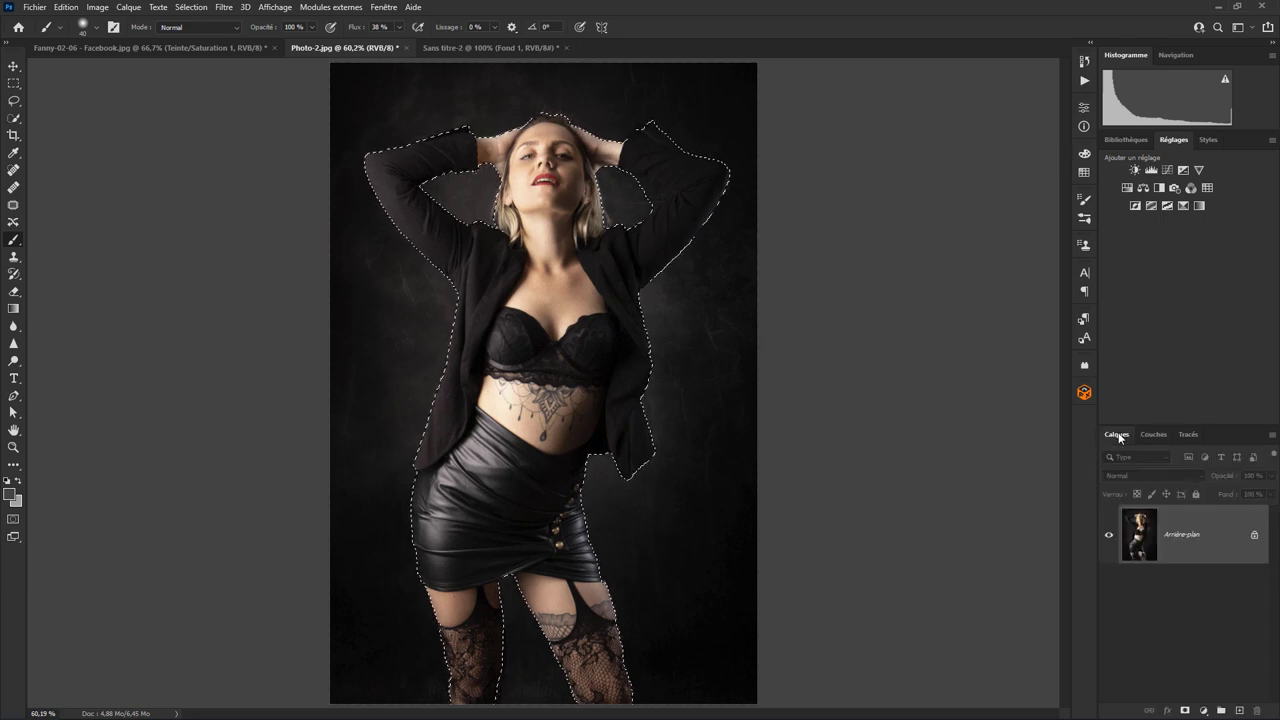
pyautogui.click(1152, 435)
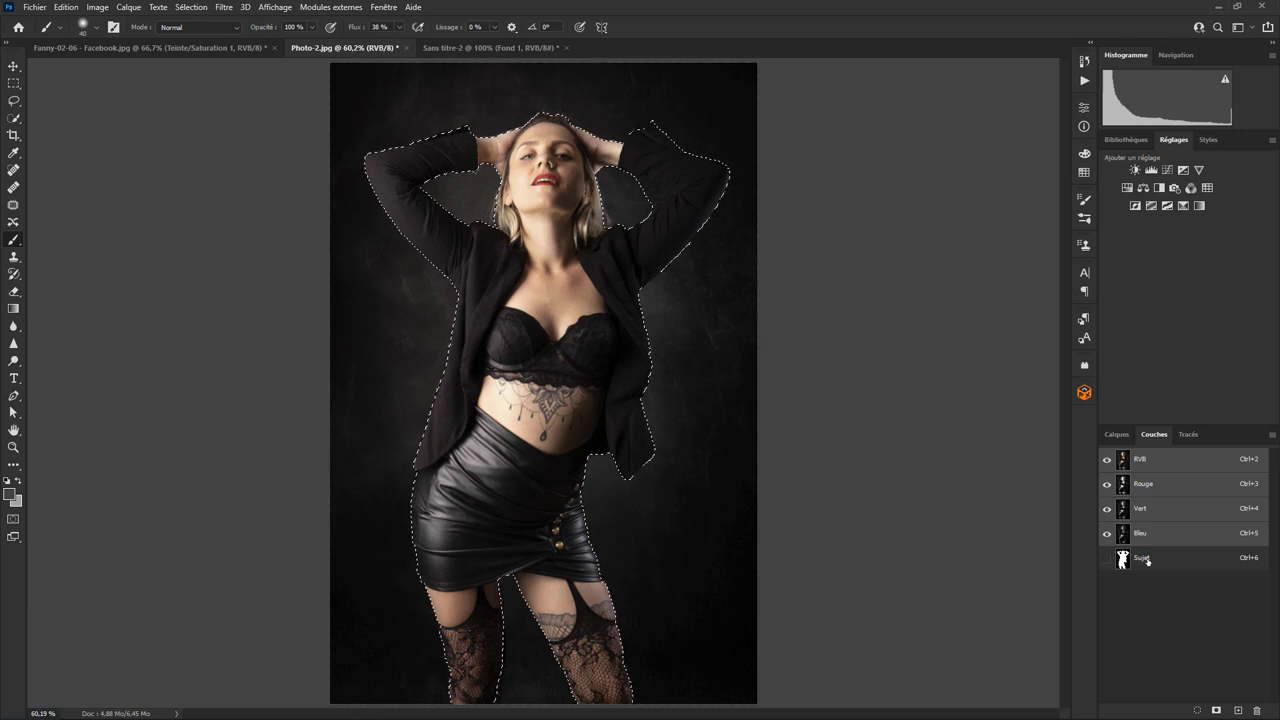
pyautogui.click(1147, 561)
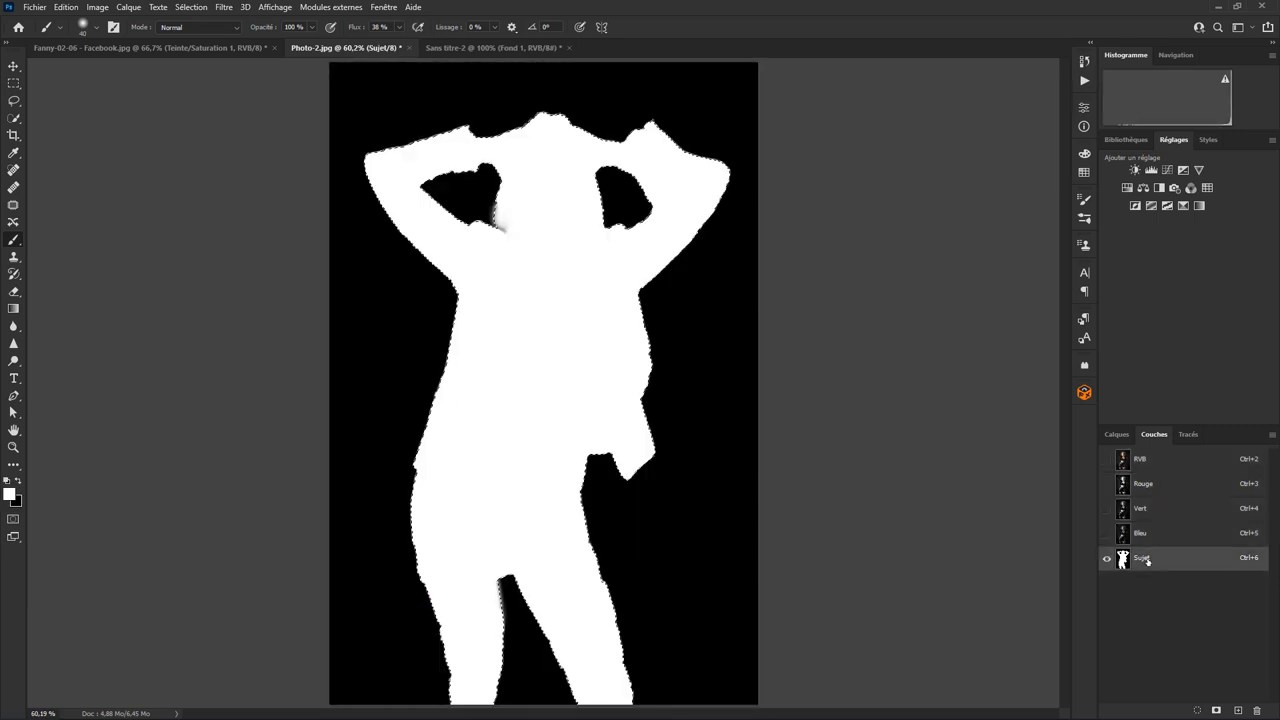
pyautogui.hotkey('ctrl', 'd')
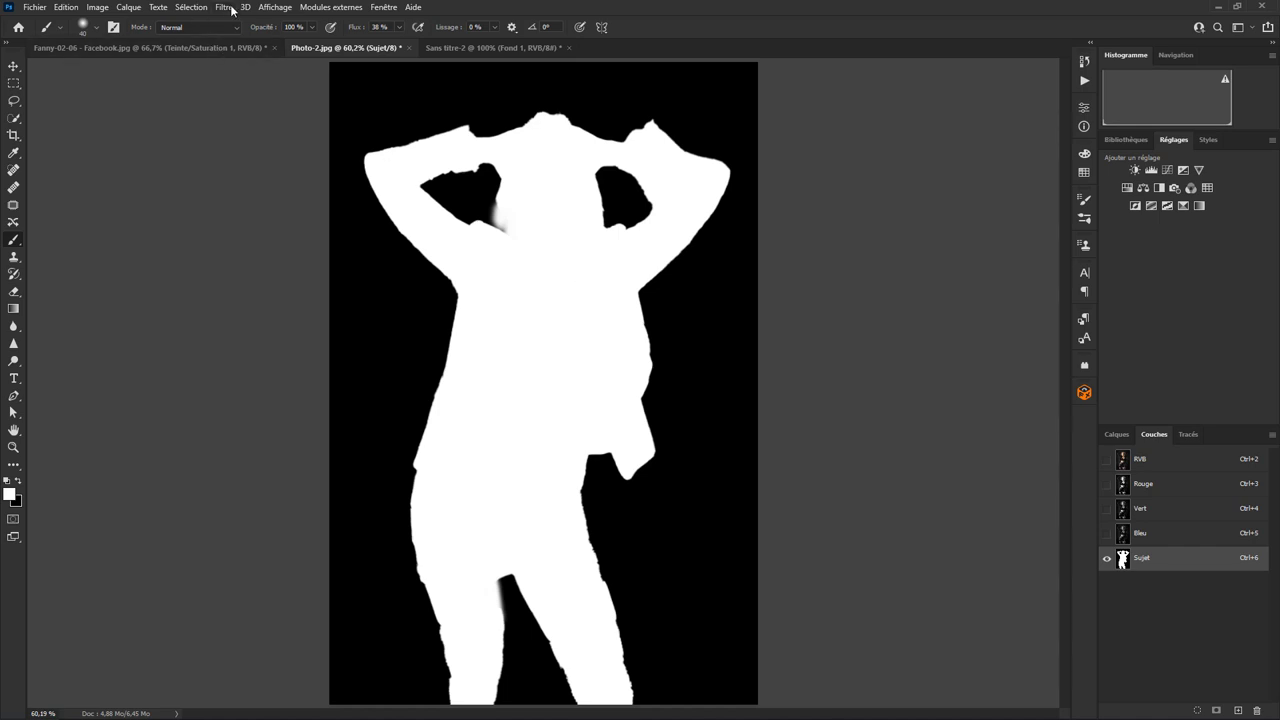
# Try a midtone-darkening Courbes adjustment, cancel it, and return to the RVB composite view
pyautogui.click(224, 7)
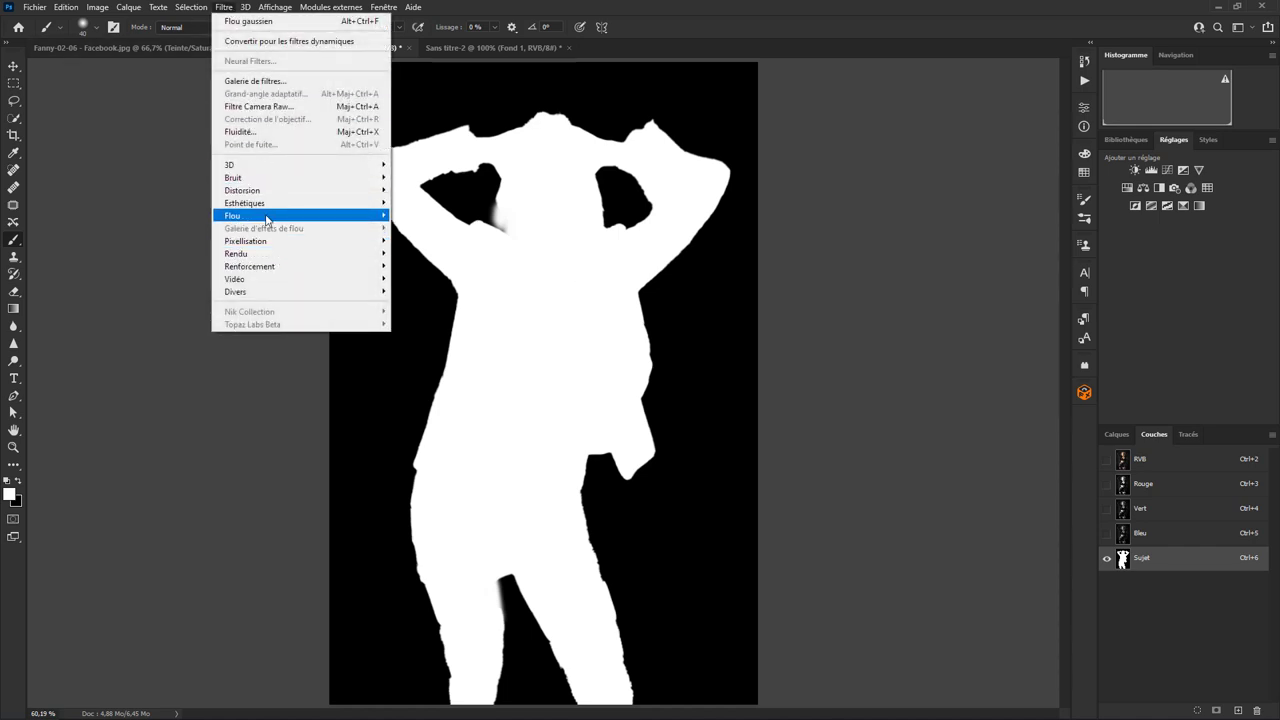
pyautogui.press('Escape')
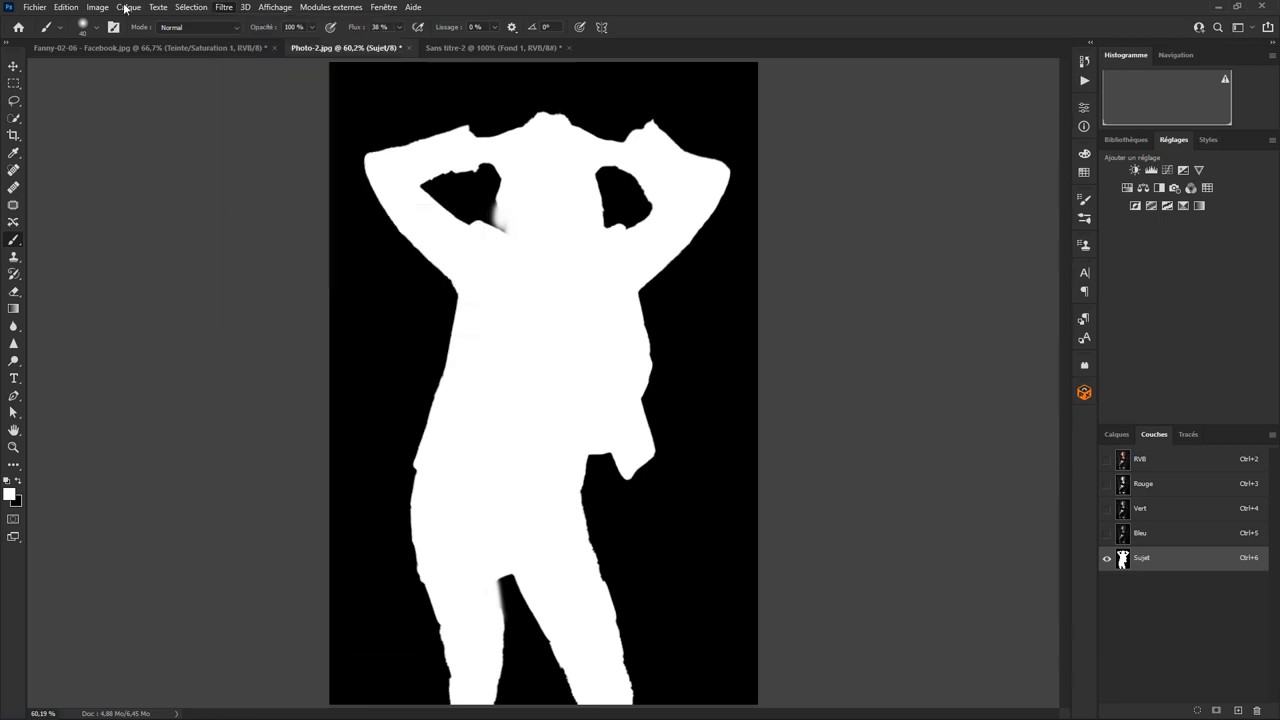
pyautogui.click(96, 7)
pyautogui.moveTo(112, 41)
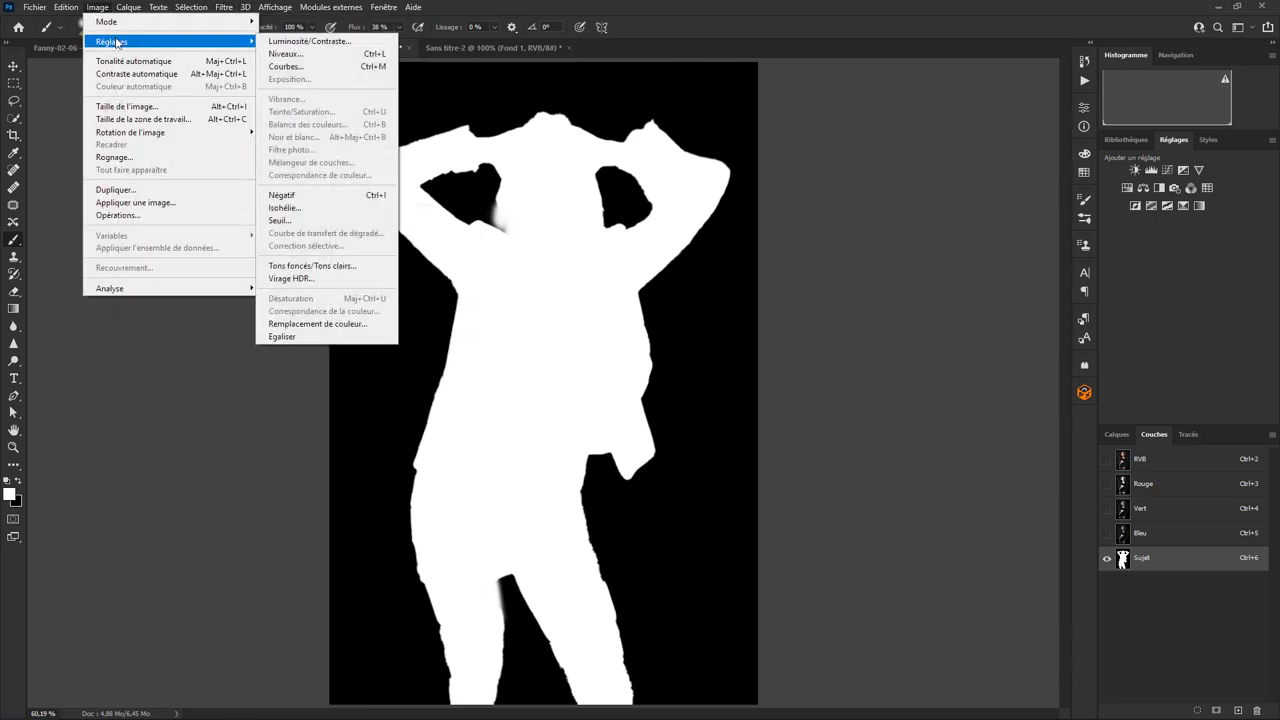
pyautogui.click(303, 66)
pyautogui.moveTo(663, 494)
pyautogui.mouseDown()
pyautogui.moveTo(698, 544)
pyautogui.moveTo(654, 463)
pyautogui.moveTo(582, 430)
pyautogui.moveTo(703, 528)
pyautogui.moveTo(630, 454)
pyautogui.moveTo(654, 471)
pyautogui.moveTo(680, 501)
pyautogui.moveTo(586, 430)
pyautogui.moveTo(676, 512)
pyautogui.mouseUp()
pyautogui.click(995, 399)
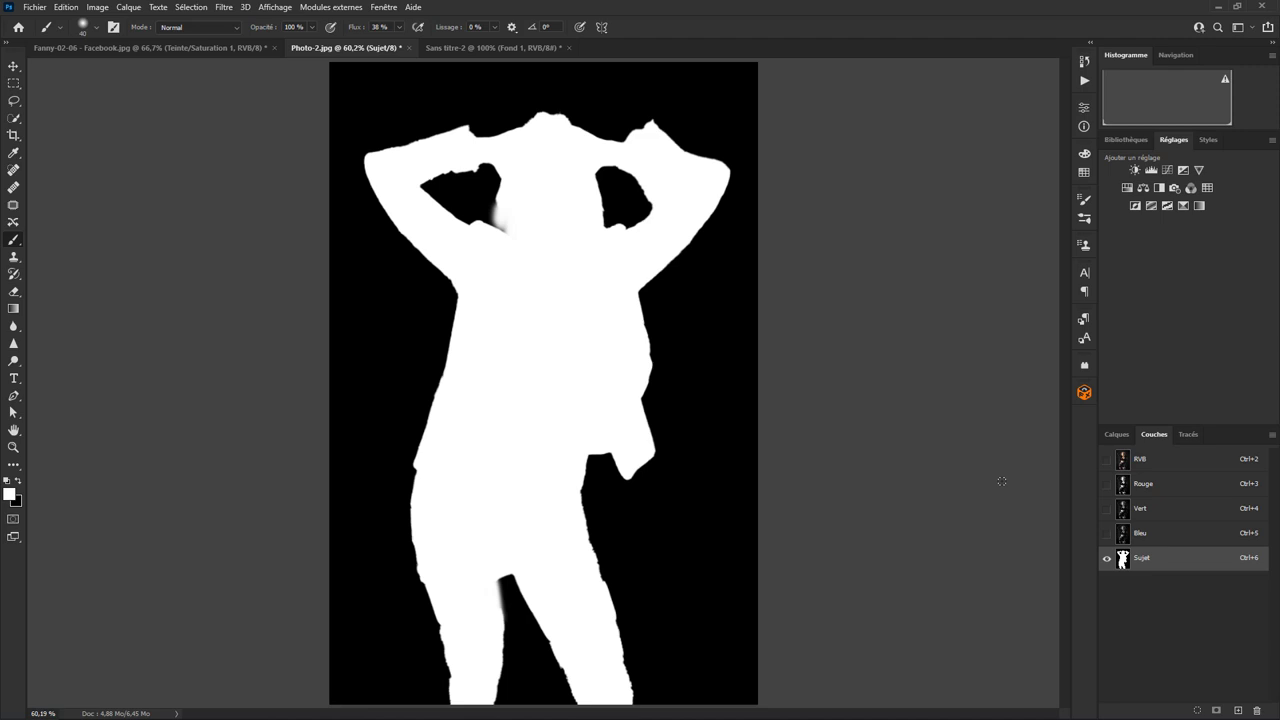
pyautogui.click(1153, 465)
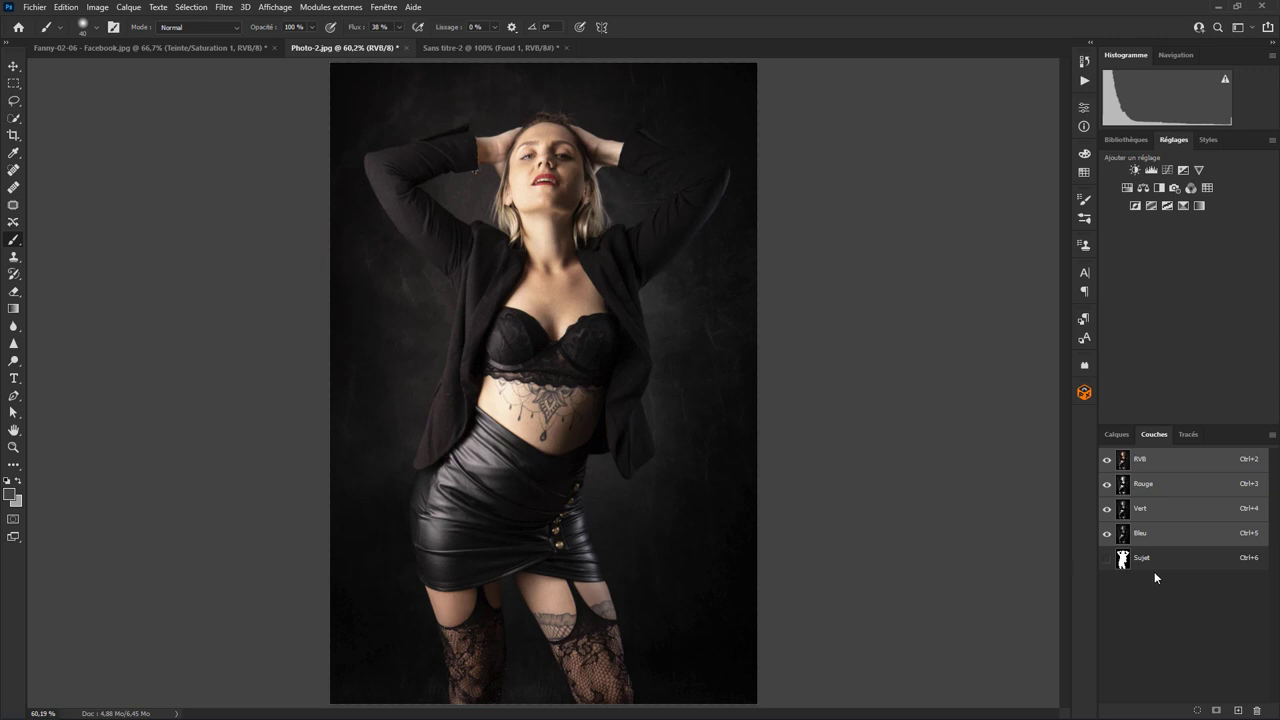
# Select the photo's dark tones with Plage de couleurs set to Tons foncés
pyautogui.click(194, 8)
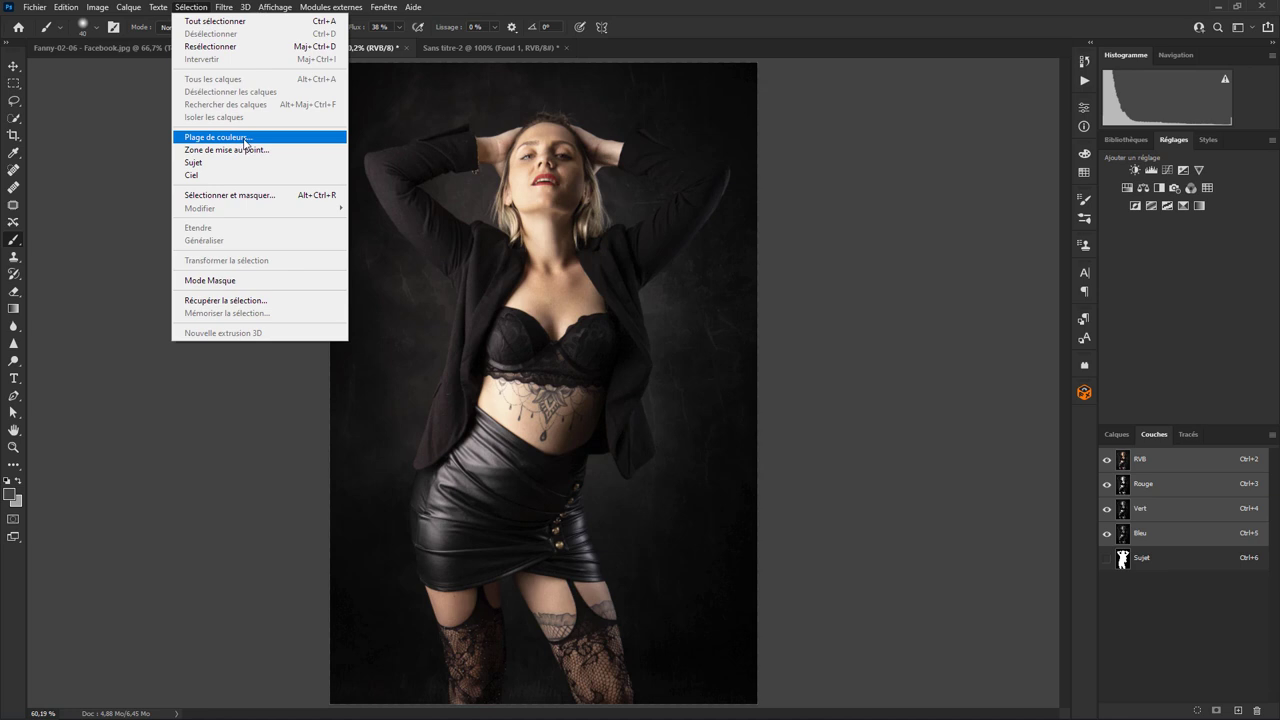
pyautogui.click(244, 139)
pyautogui.click(177, 201)
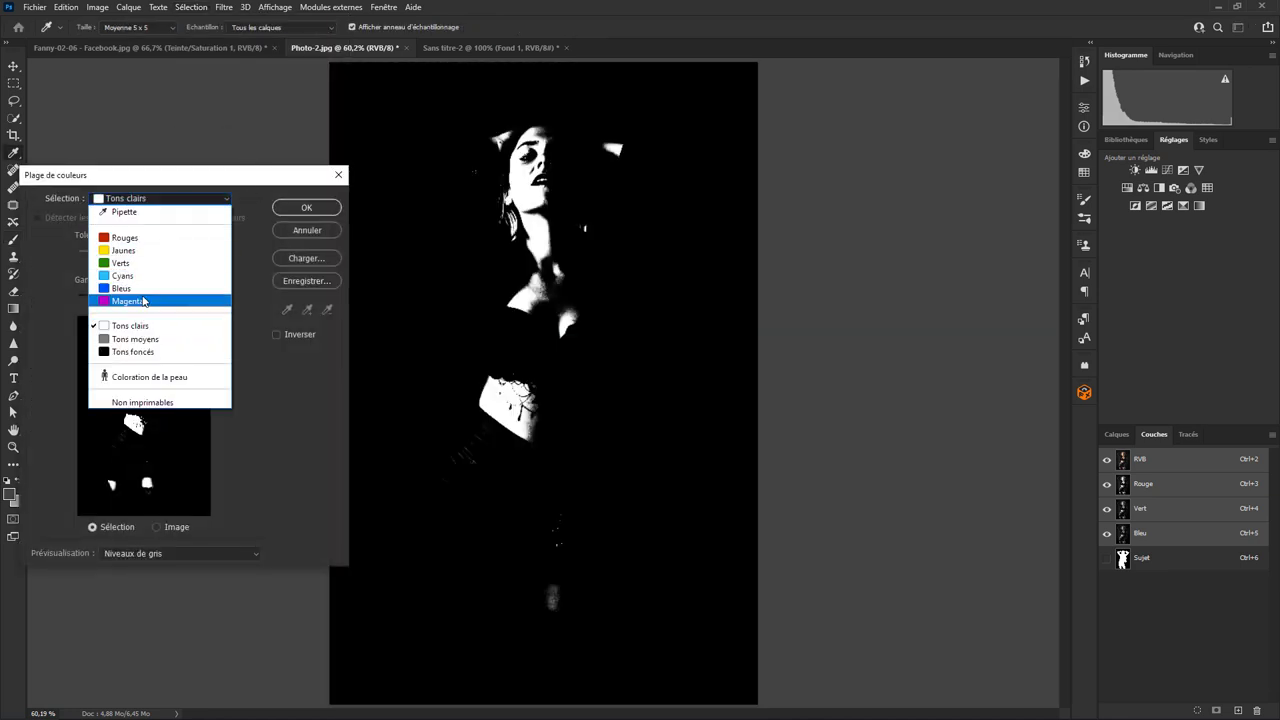
pyautogui.click(150, 352)
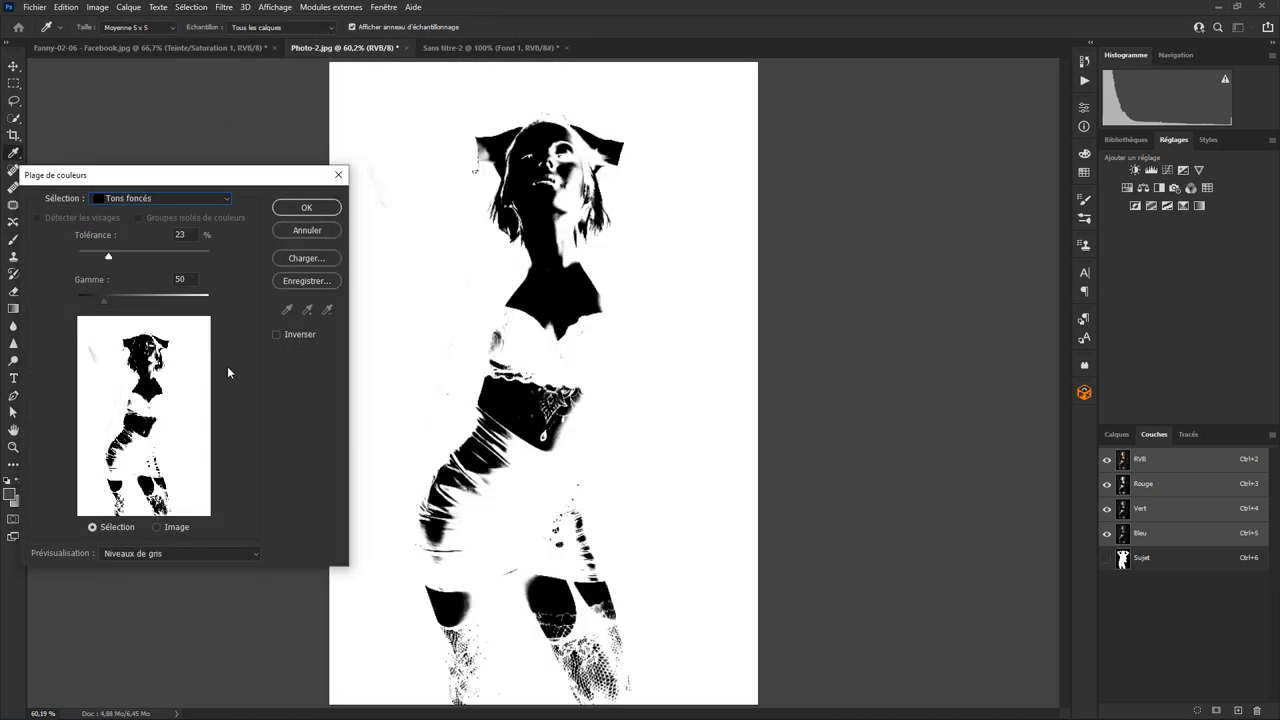
pyautogui.click(307, 208)
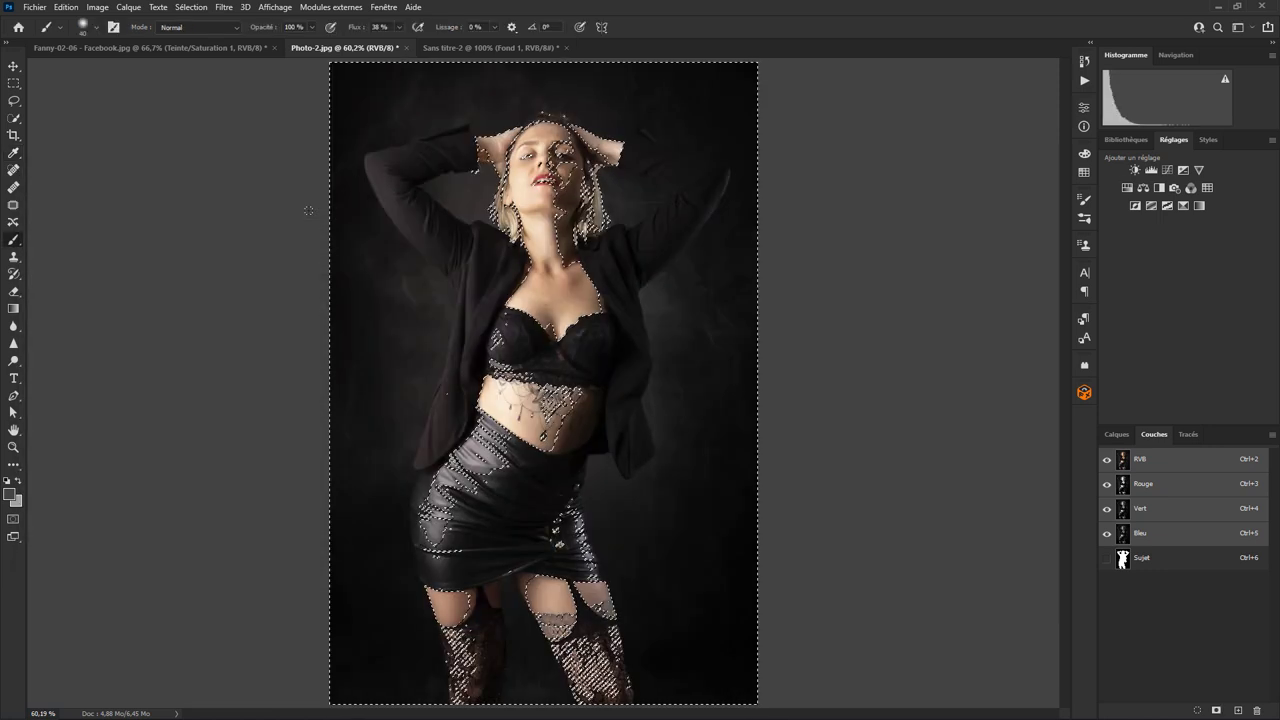
pyautogui.click(221, 9)
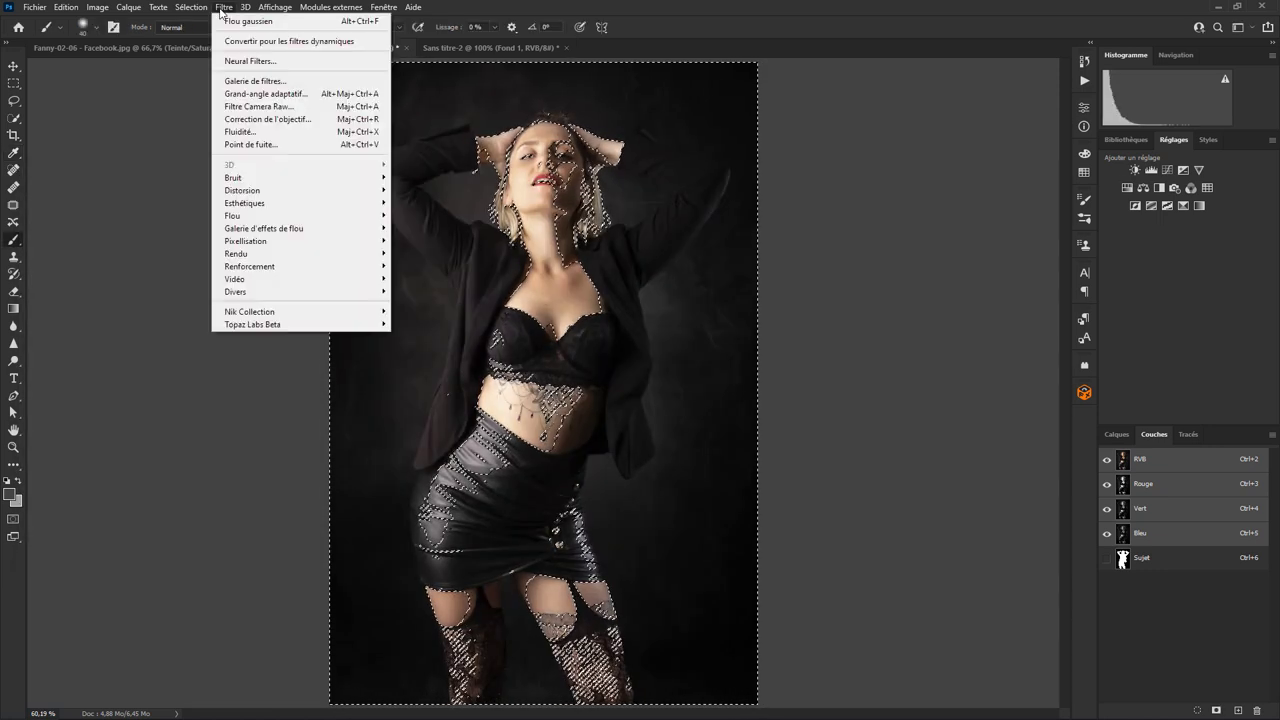
# Save the dark-tone selection as channel 'Ton Foncé', view that channel, and deselect
pyautogui.moveTo(259, 208)
pyautogui.click(240, 314)
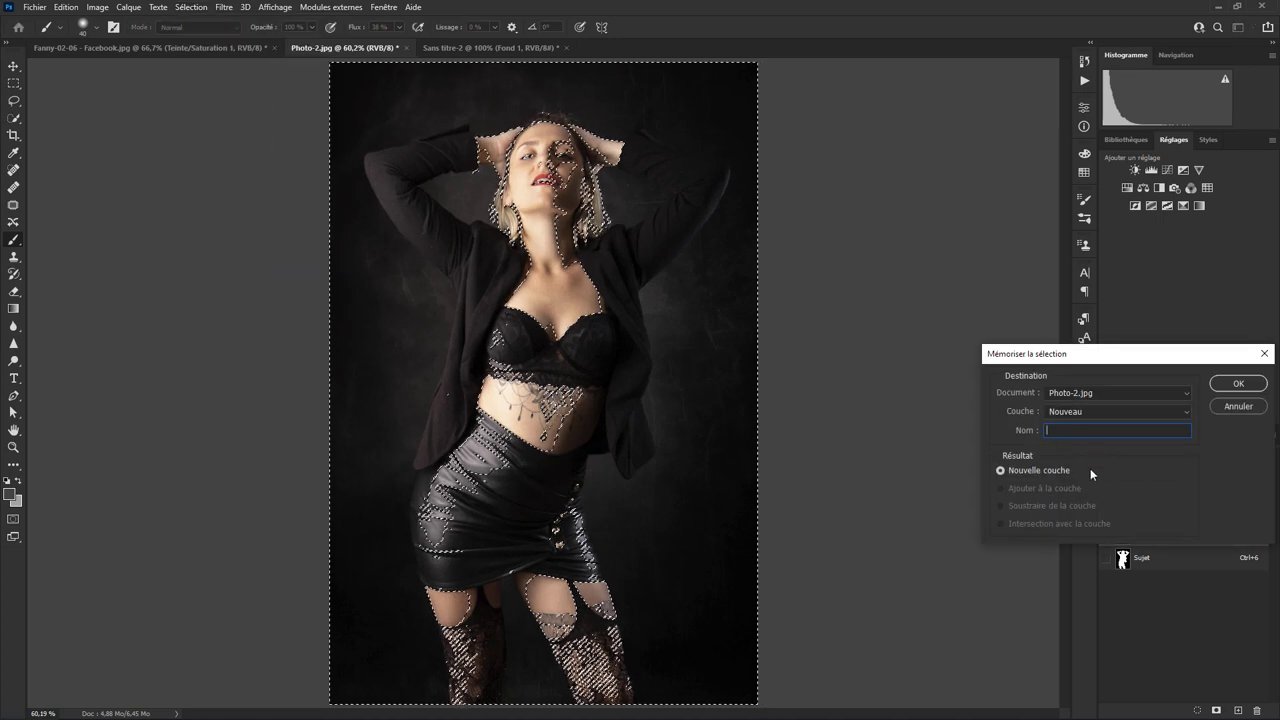
pyautogui.write('Ton')
pyautogui.write(' Fon')
pyautogui.write('d')
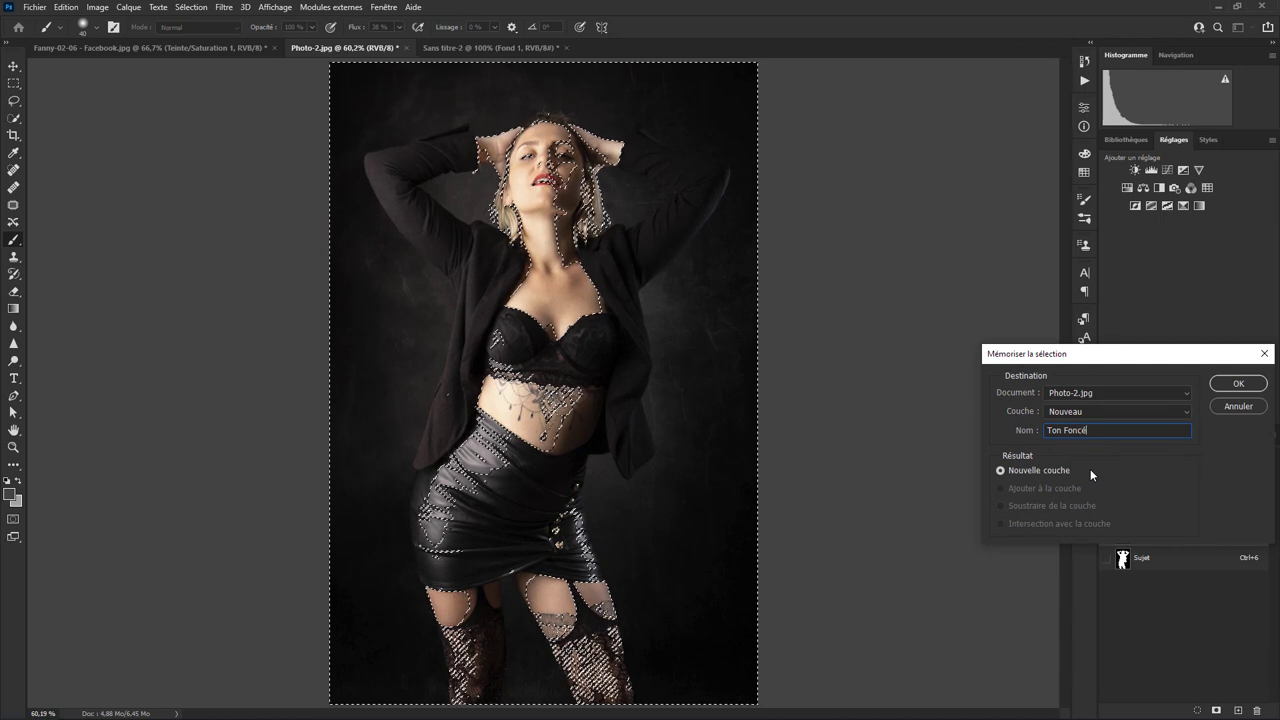
pyautogui.press('Return')
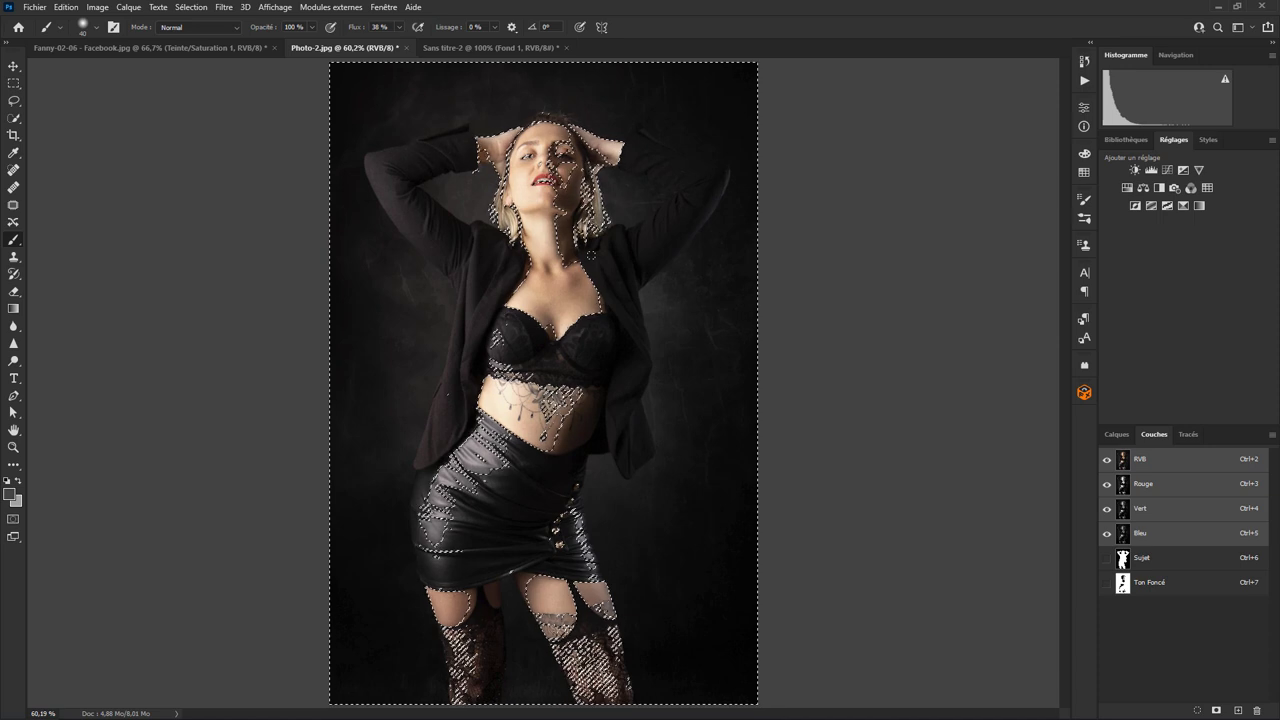
pyautogui.click(1150, 582)
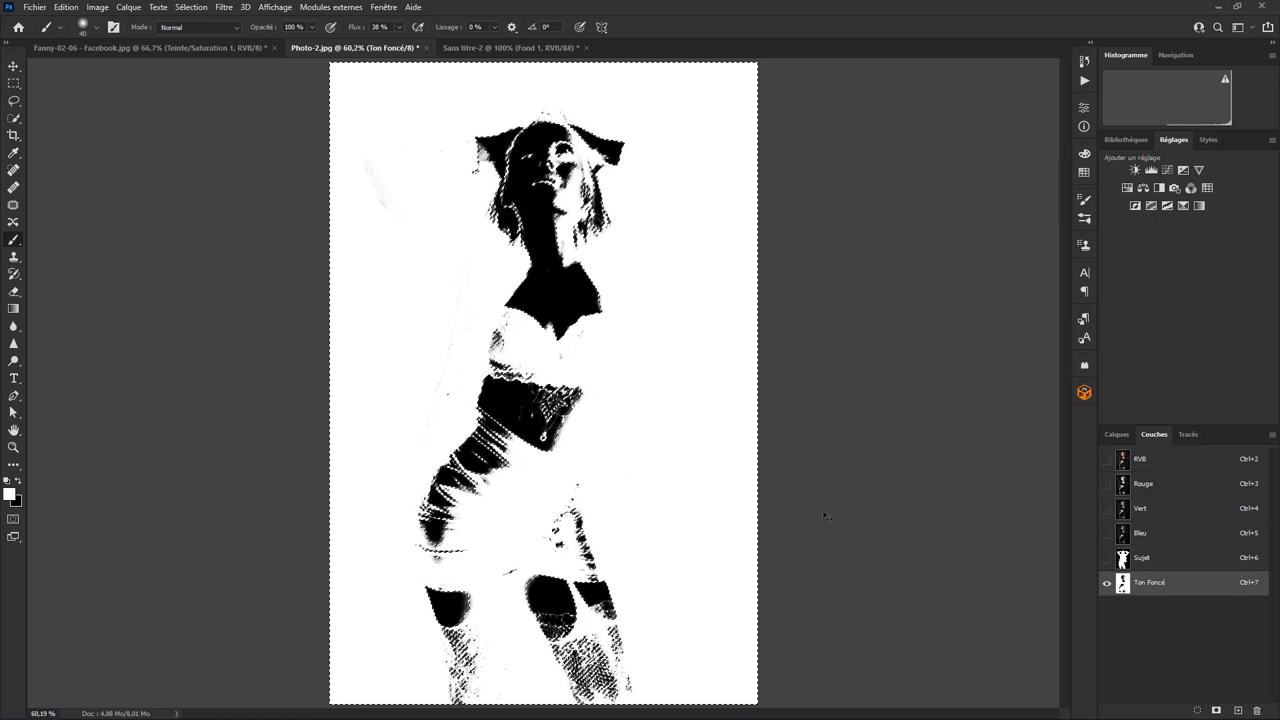
pyautogui.hotkey('ctrl', 'd')
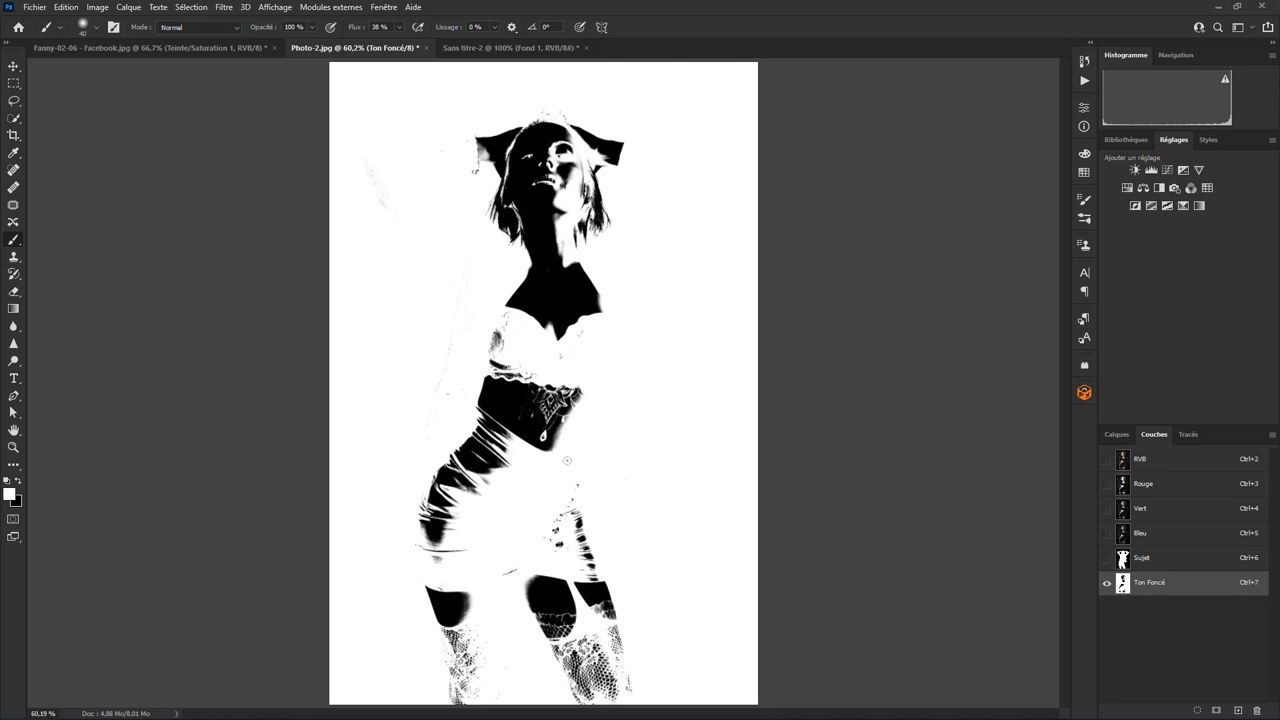
# Load the Sujet channel as a selection, then return to the Ton Foncé channel
pyautogui.click(1152, 564)
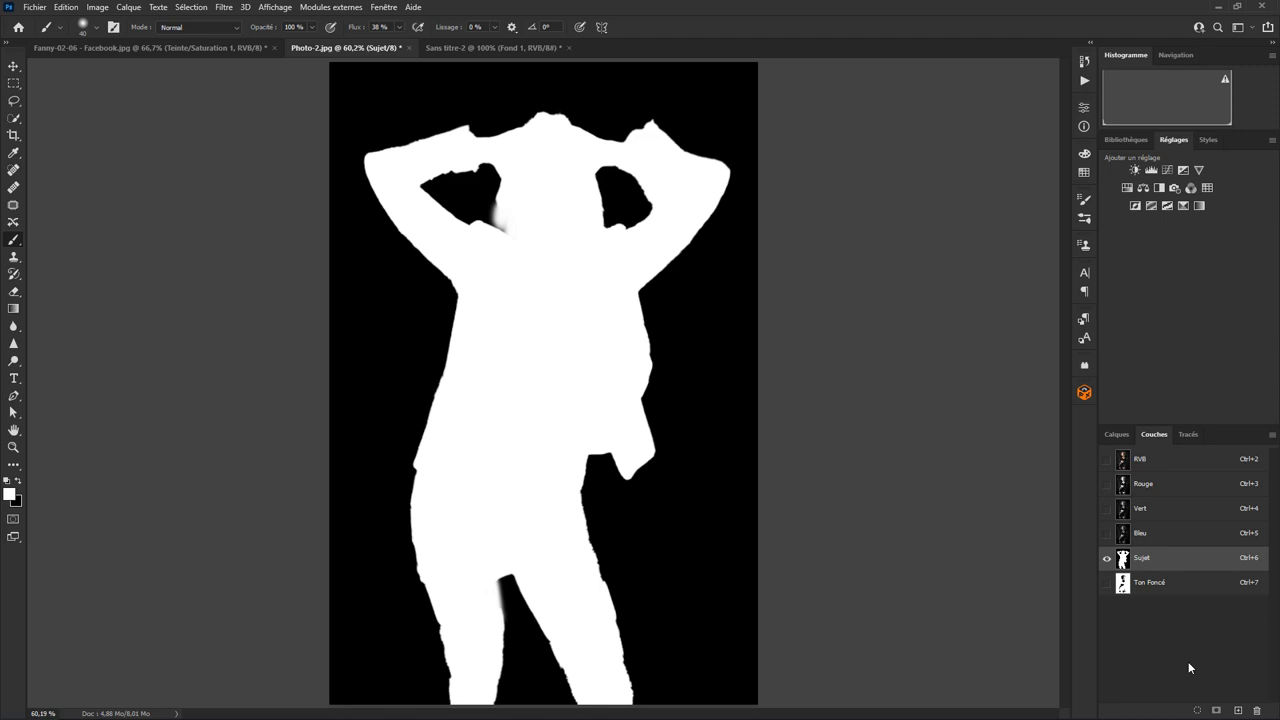
pyautogui.click(1197, 710)
pyautogui.click(1152, 586)
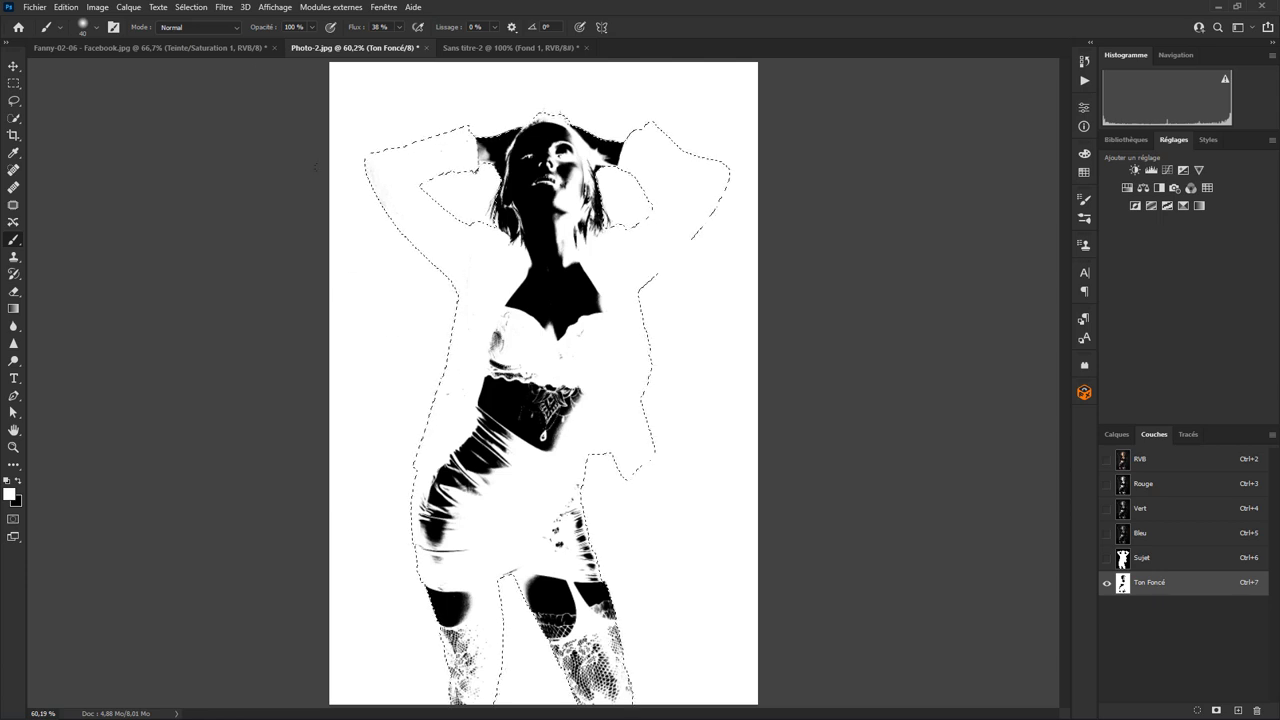
# Invert the selection and fill everything outside the subject with black
pyautogui.click(198, 12)
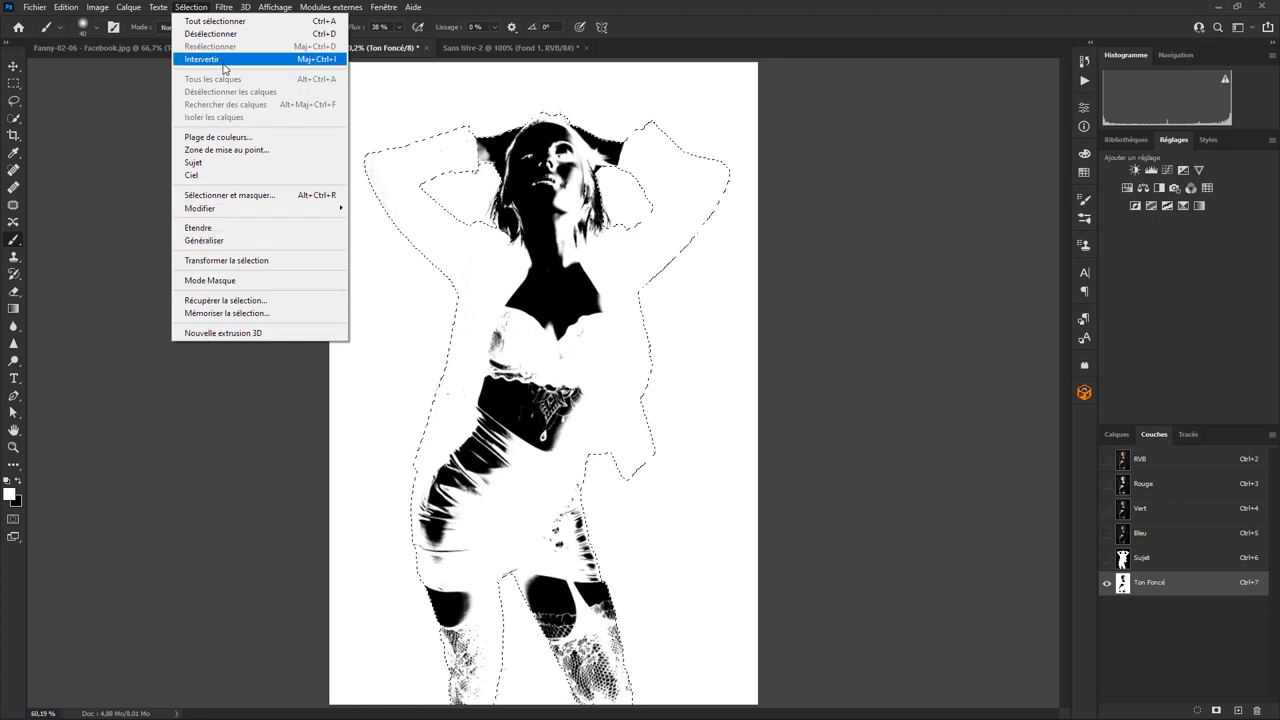
pyautogui.click(221, 60)
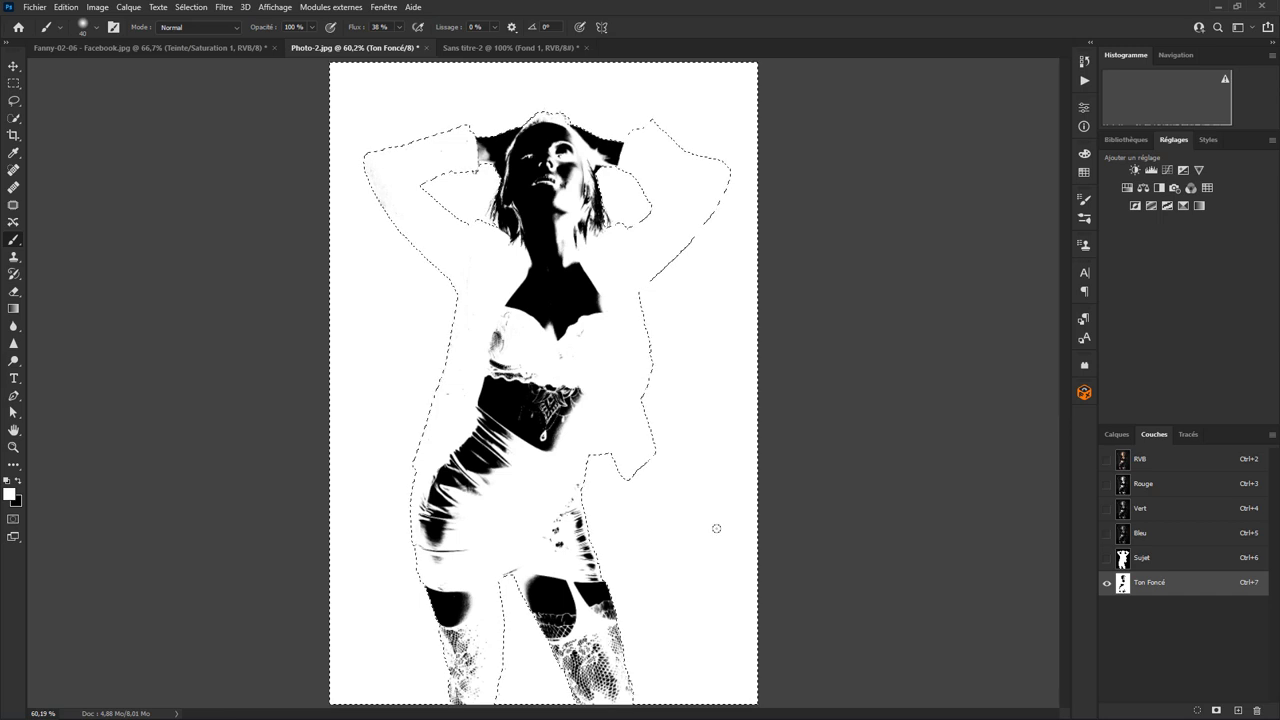
pyautogui.click(65, 7)
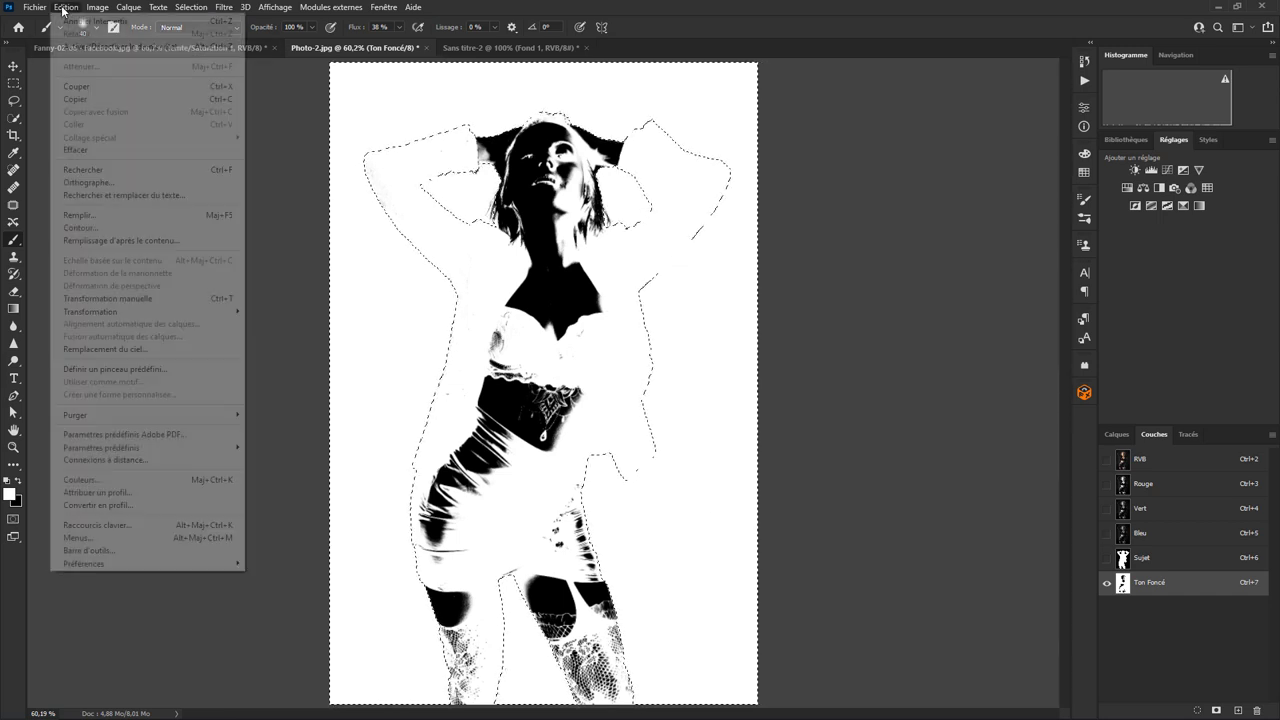
pyautogui.click(80, 215)
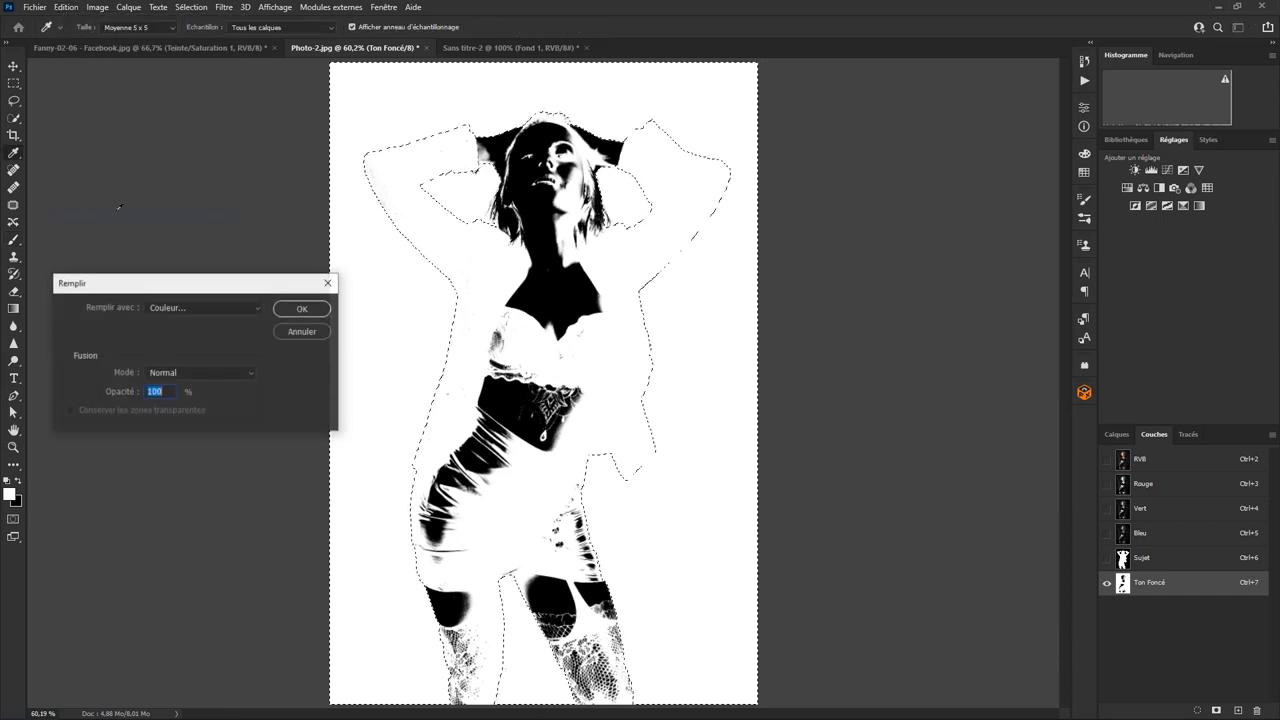
pyautogui.click(245, 307)
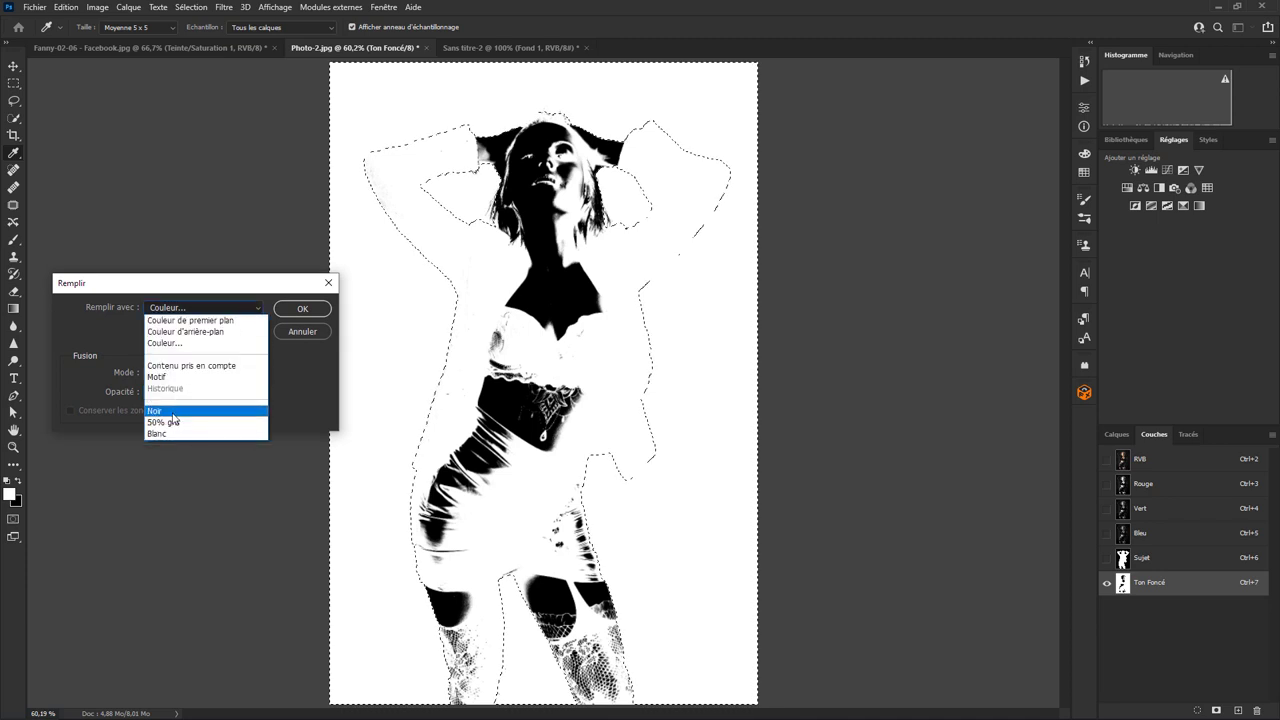
pyautogui.click(174, 412)
pyautogui.click(302, 308)
pyautogui.press('b')
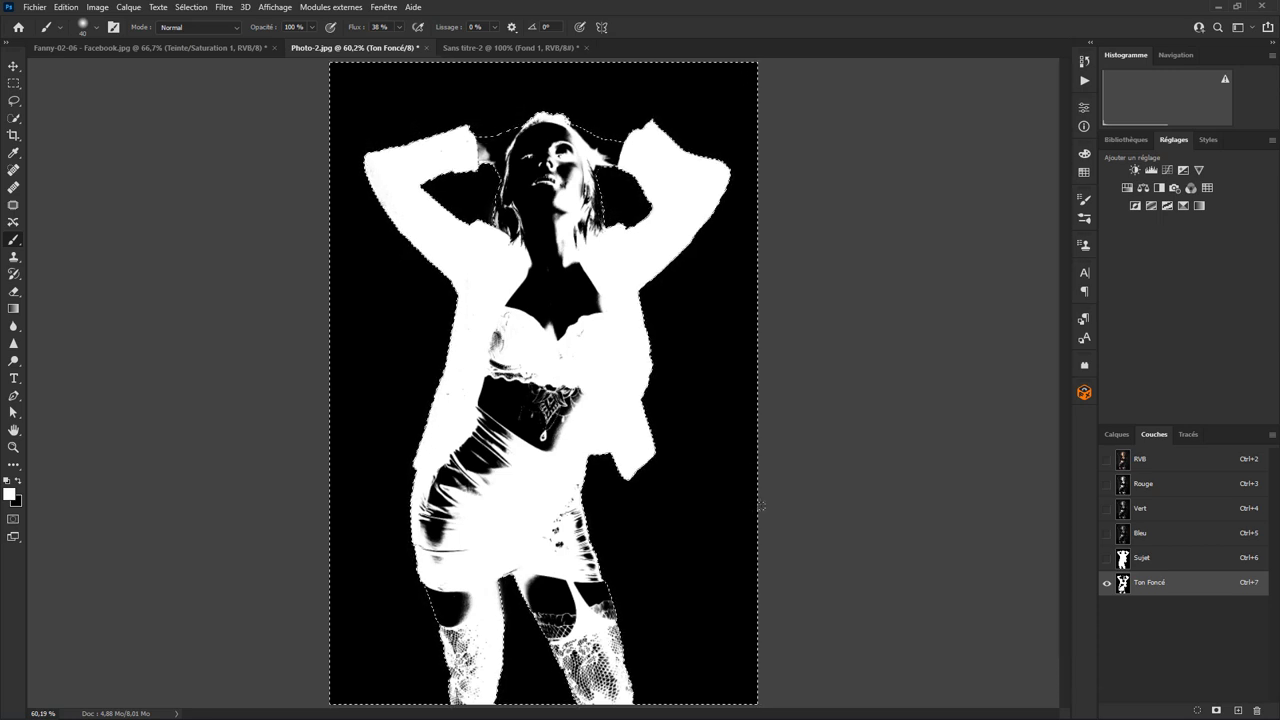
# Load the Ton Foncé channel as a selection over the full-colour RVB image
pyautogui.hotkey('ctrl', 'd')
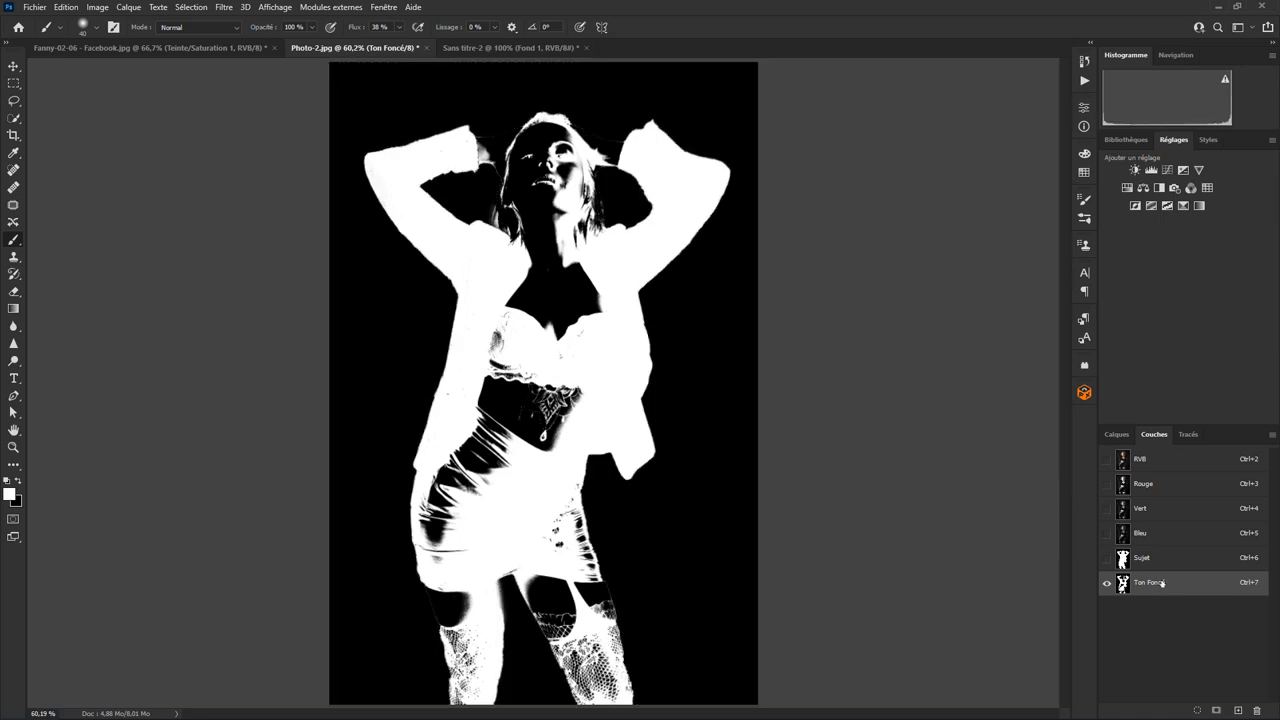
pyautogui.click(1198, 710)
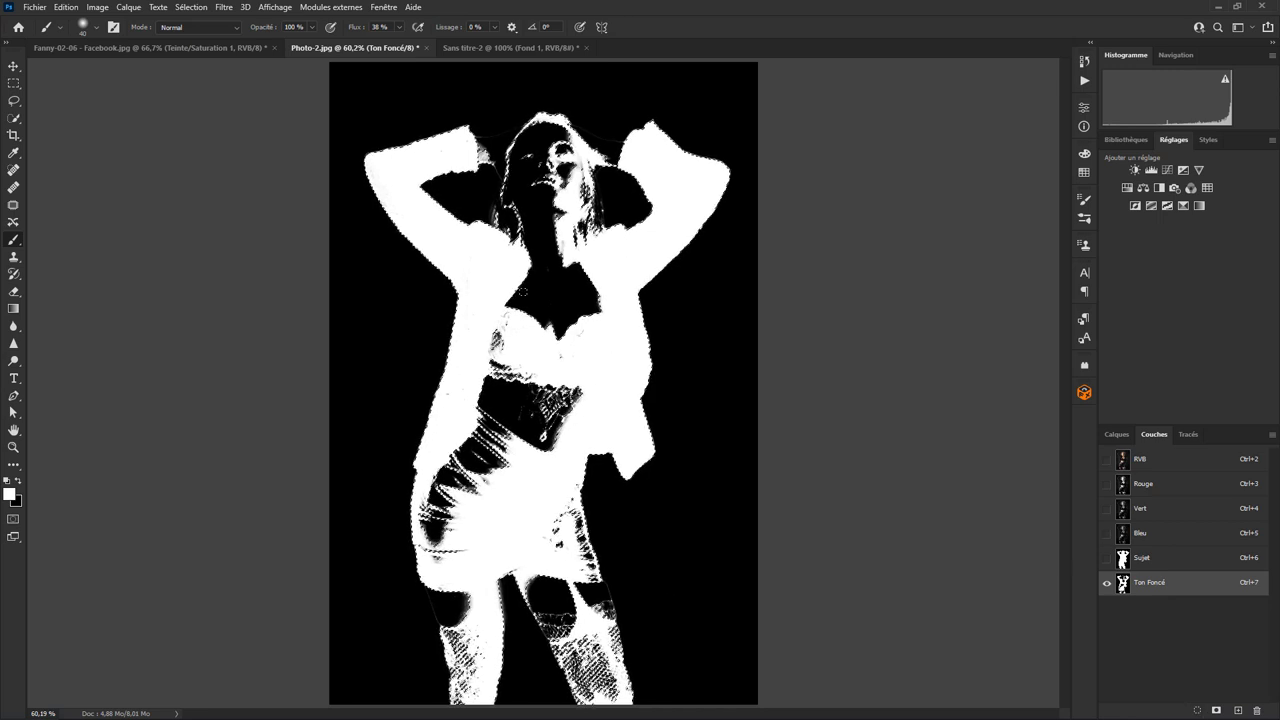
pyautogui.click(1118, 434)
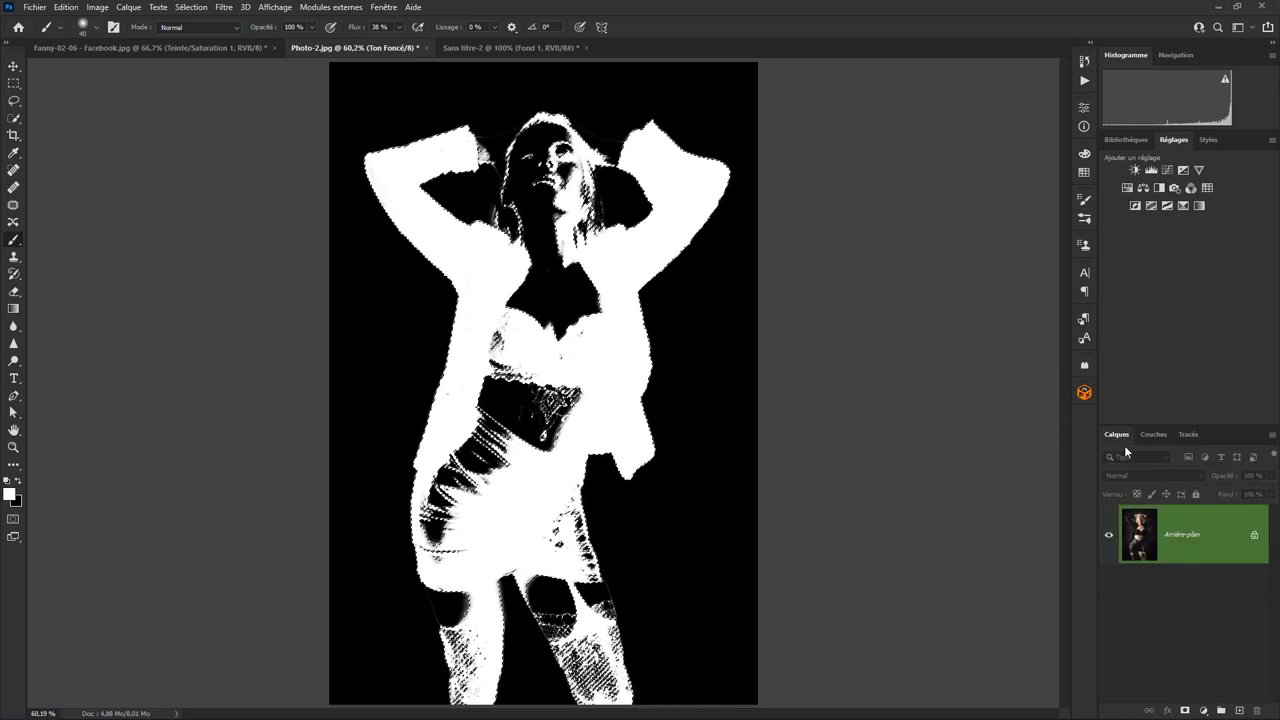
pyautogui.click(1152, 434)
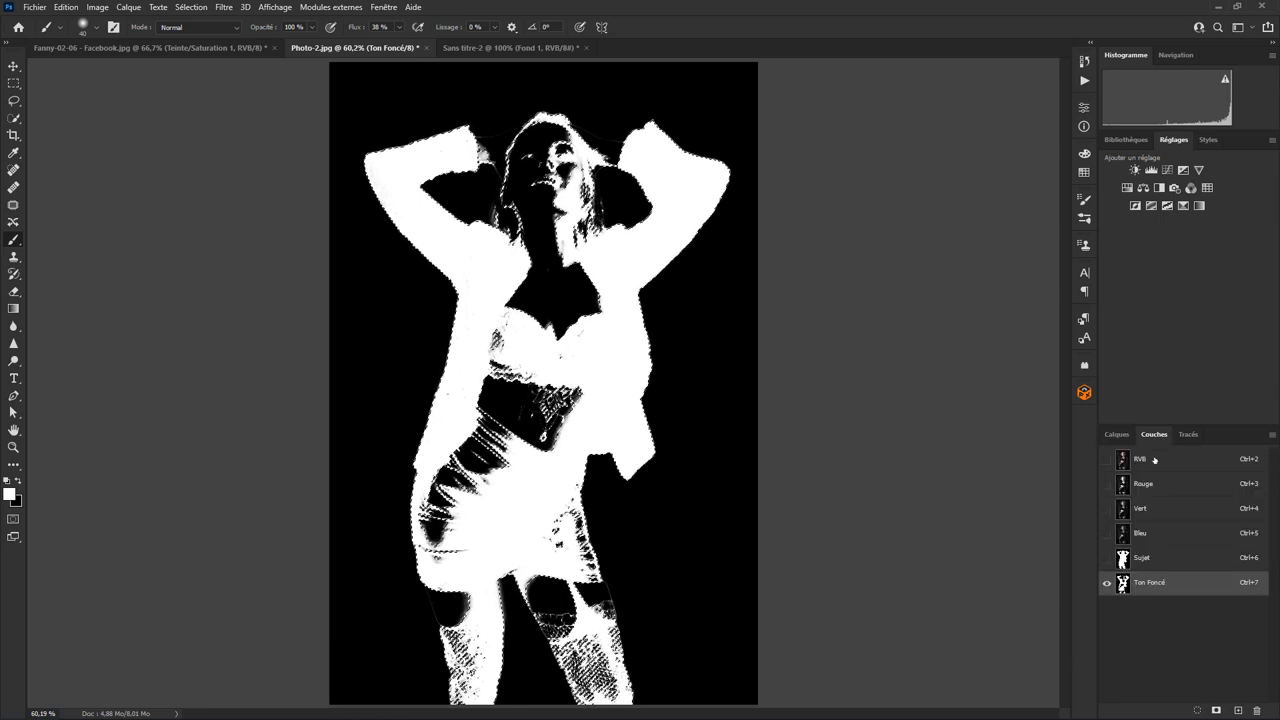
pyautogui.click(1151, 460)
pyautogui.click(1118, 434)
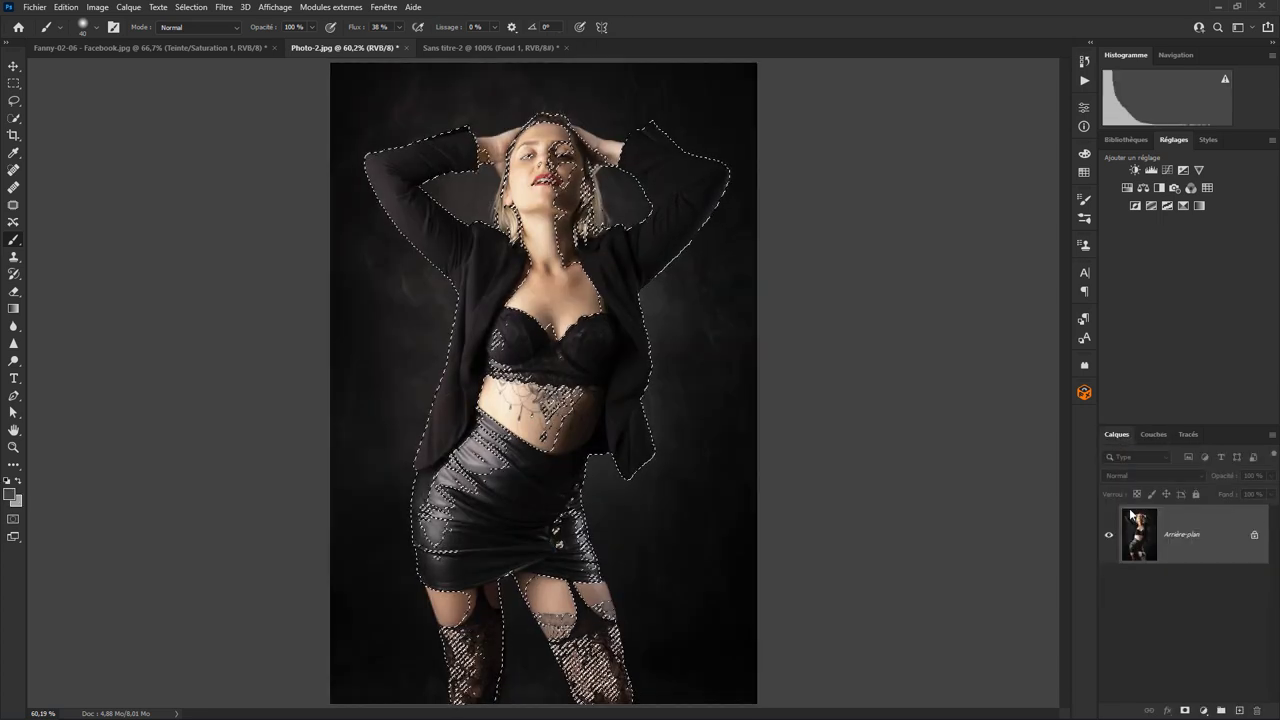
# Try an Exposition adjustment layer at +0,70 on the selection, then undo it
pyautogui.click(1203, 710)
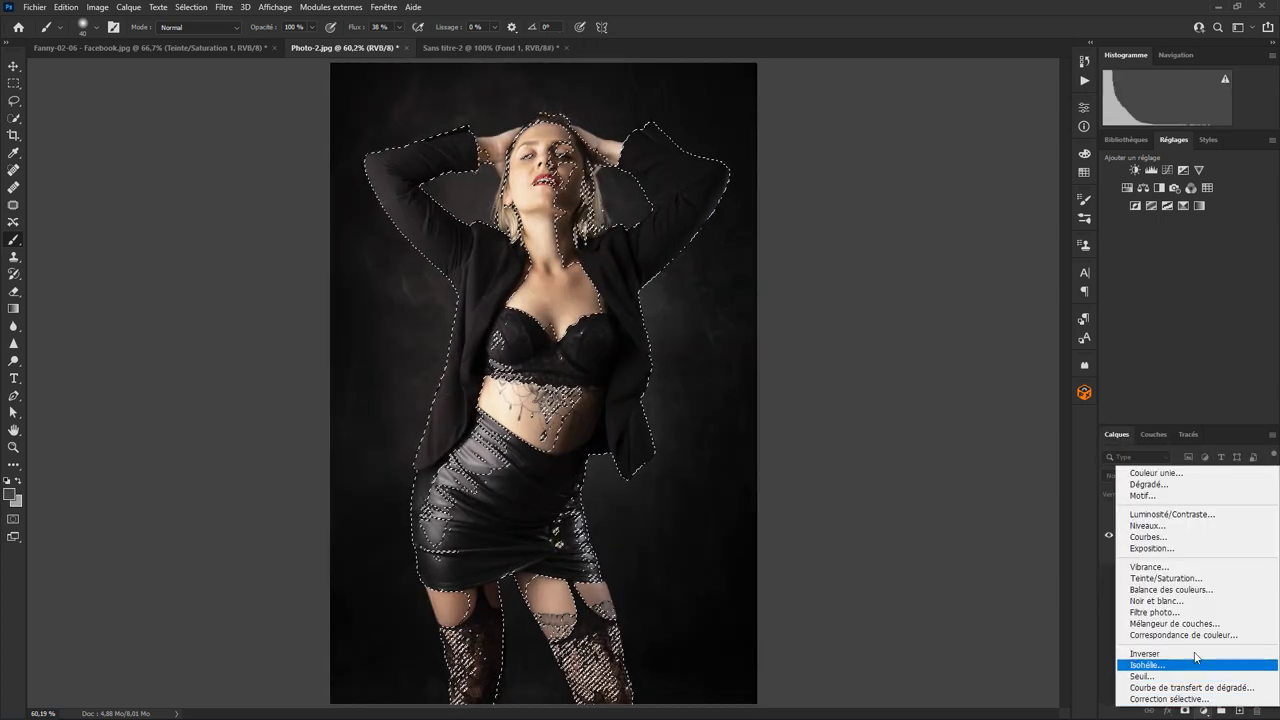
pyautogui.click(1150, 548)
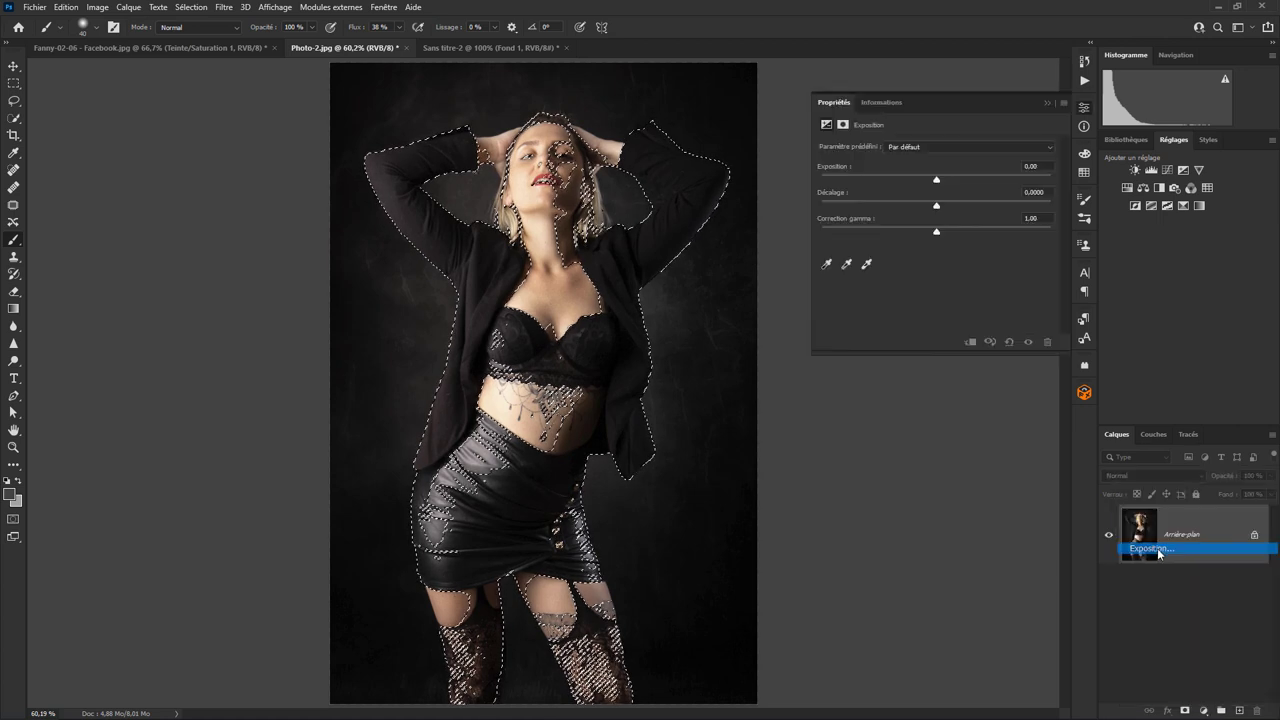
pyautogui.moveTo(936, 179)
pyautogui.mouseDown()
pyautogui.moveTo(971, 183)
pyautogui.moveTo(937, 181)
pyautogui.moveTo(966, 181)
pyautogui.moveTo(953, 181)
pyautogui.mouseUp()
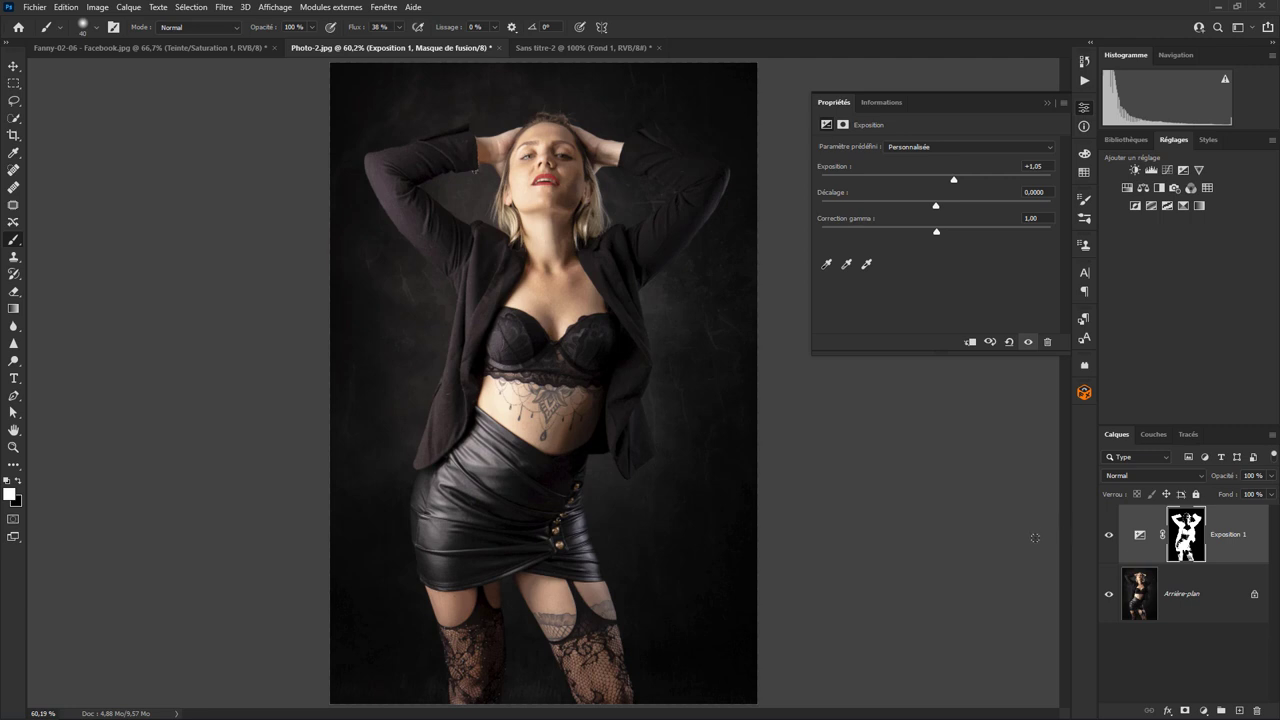
pyautogui.hotkey('ctrl', 'z')
pyautogui.hotkey('ctrl', 'z')
pyautogui.hotkey('ctrl', 'z')
pyautogui.click(1145, 437)
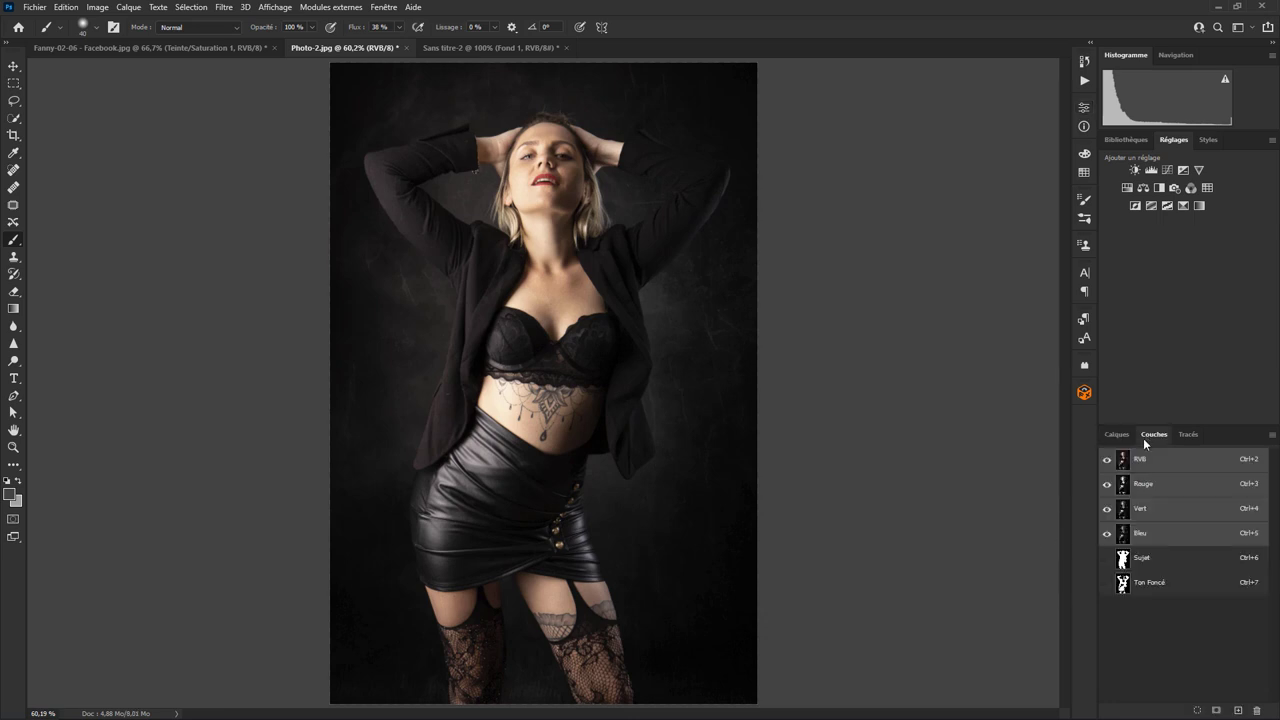
pyautogui.keyDown('ctrl'); pyautogui.click(1123, 558); pyautogui.keyUp('ctrl')
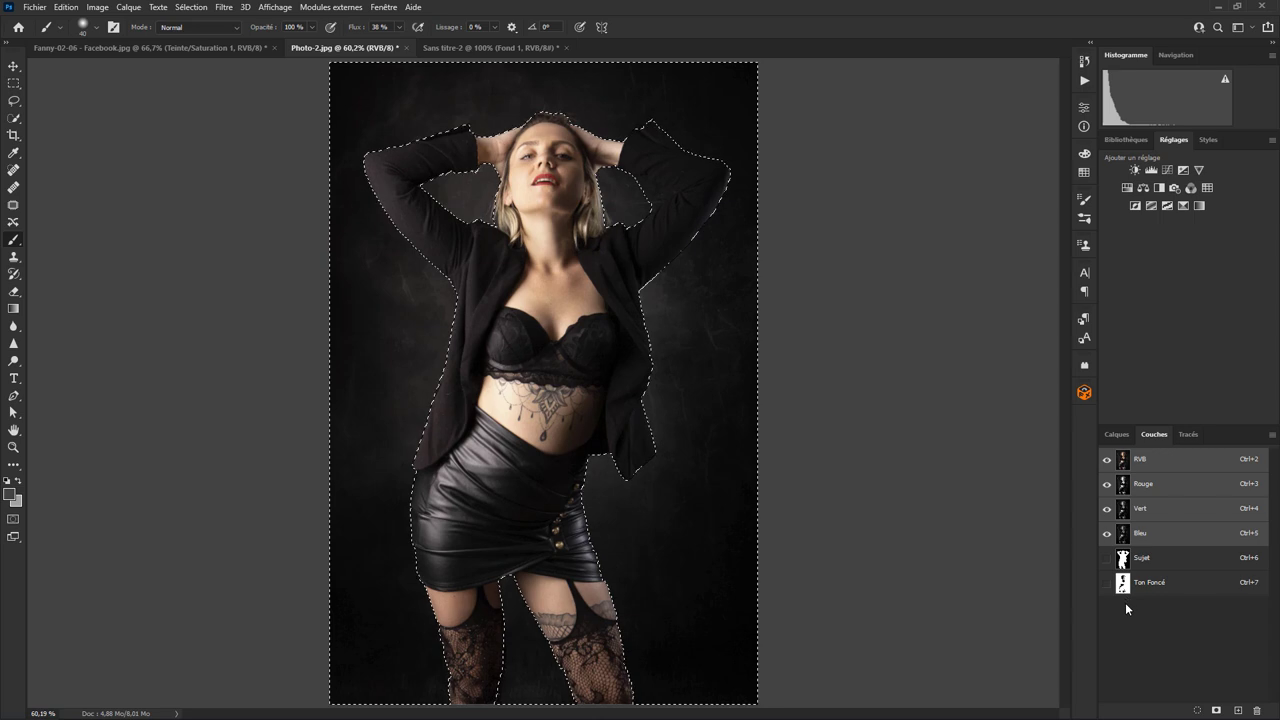
pyautogui.hotkey('ctrl', 'd')
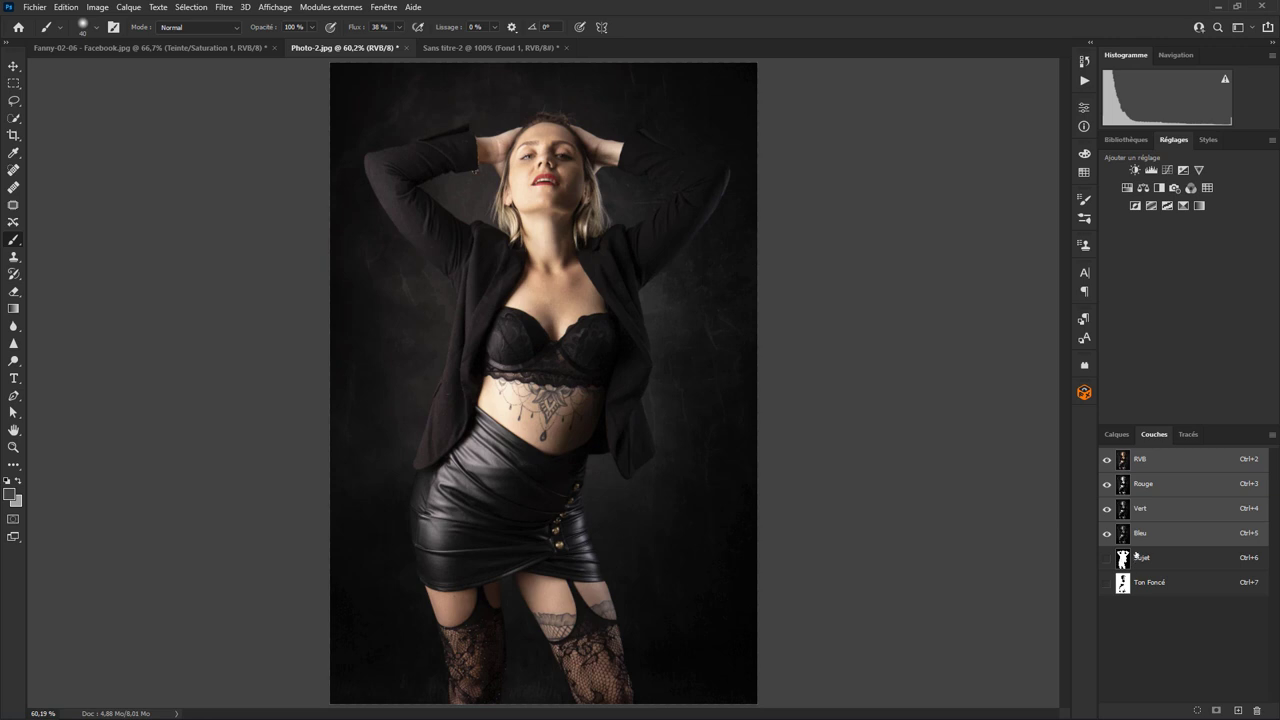
# Open the Image > Opérations dialog and reposition it on screen
pyautogui.click(98, 10)
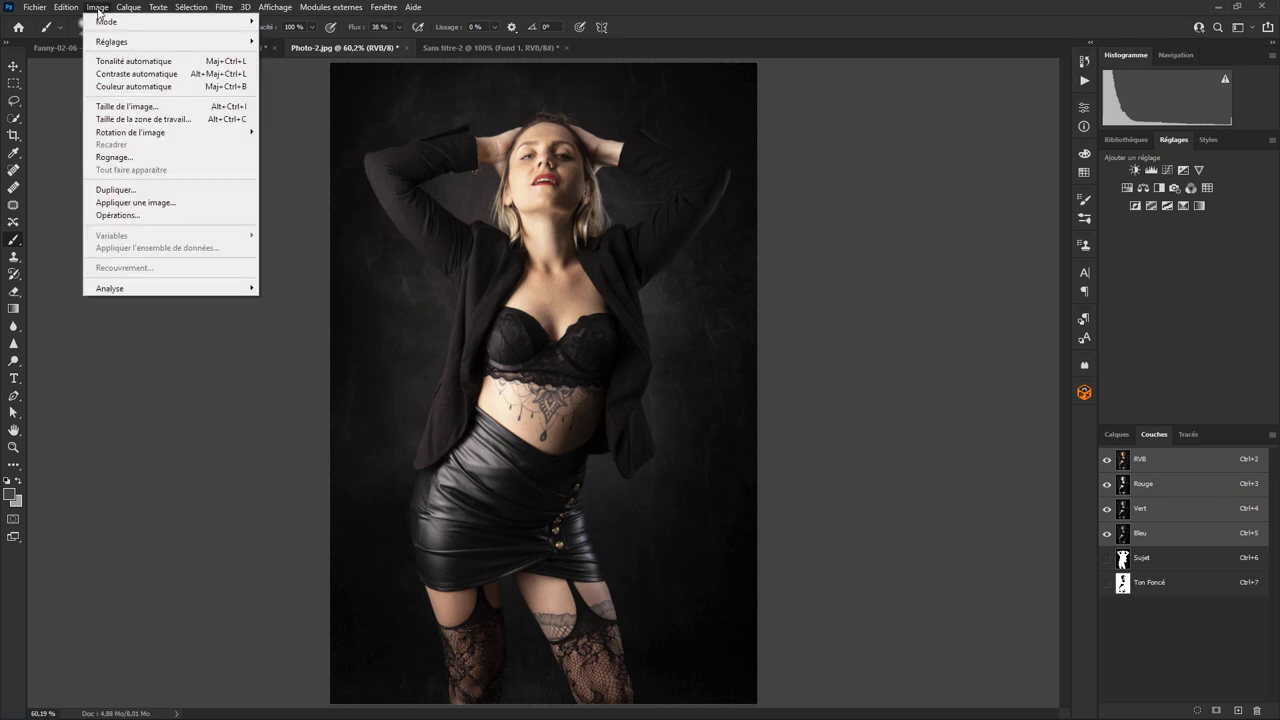
pyautogui.click(117, 215)
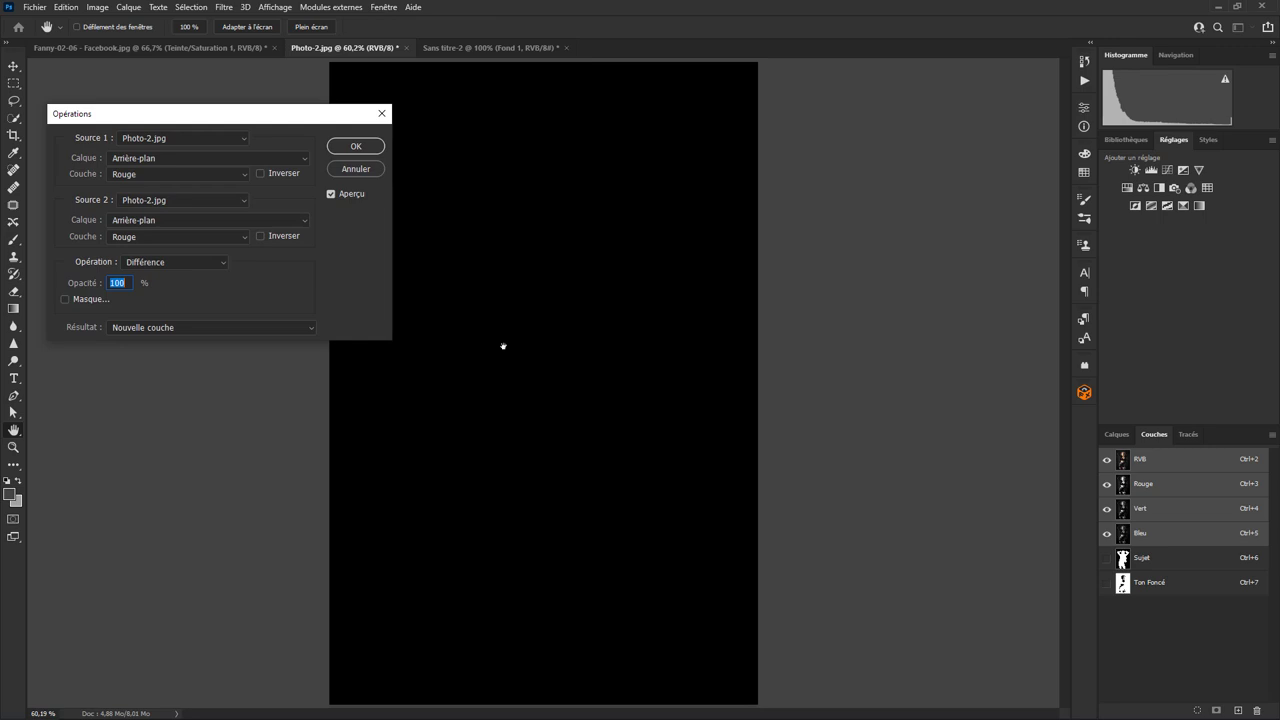
pyautogui.click(408, 112)
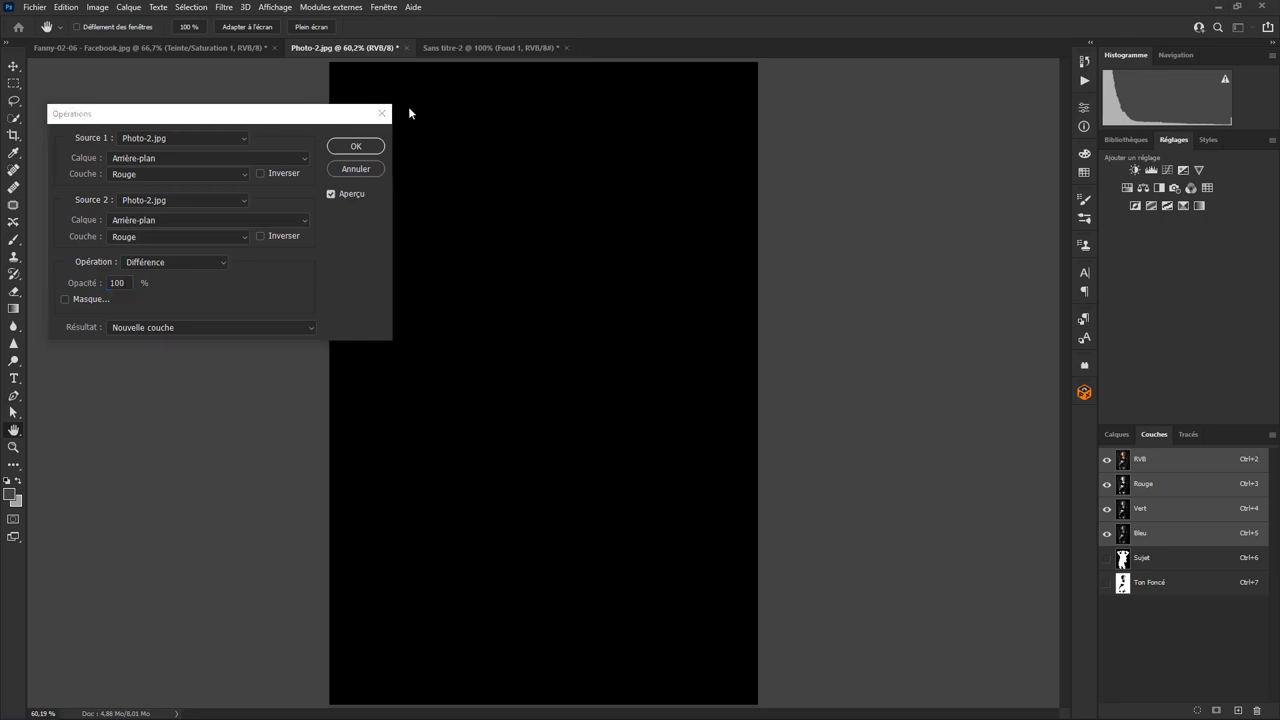
pyautogui.moveTo(328, 116); pyautogui.dragTo(371, 150)
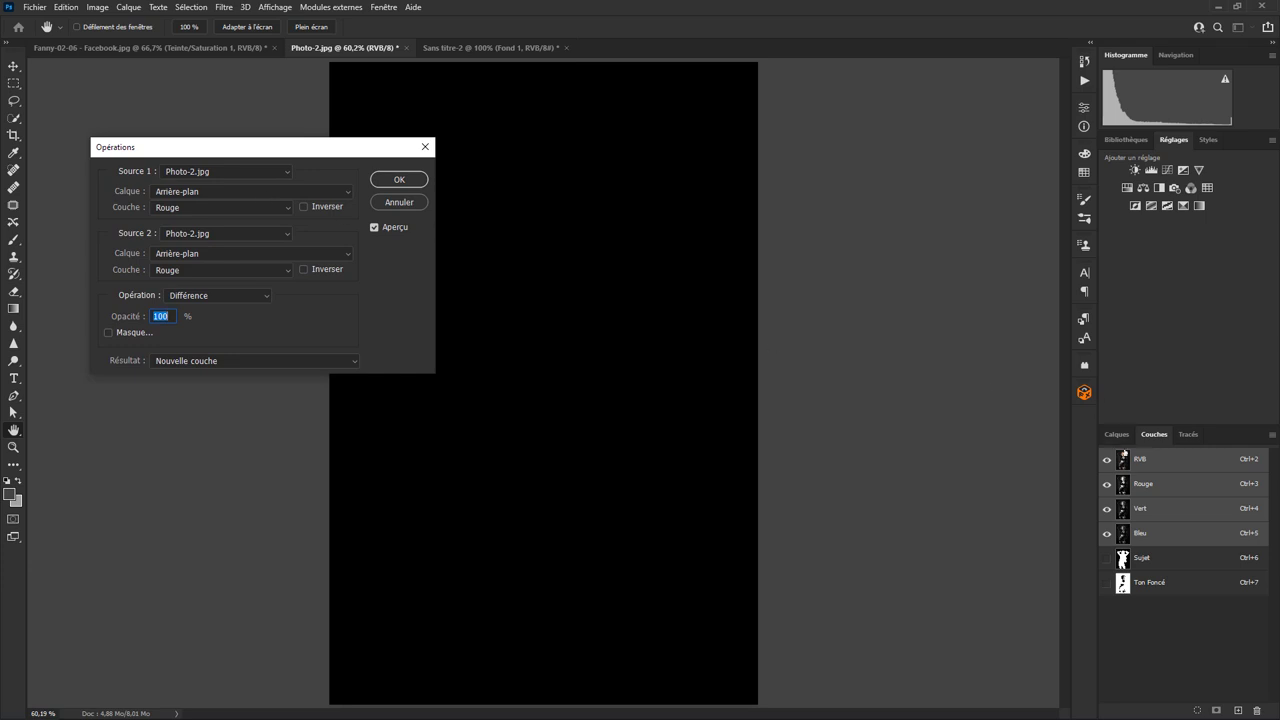
pyautogui.click(1116, 434)
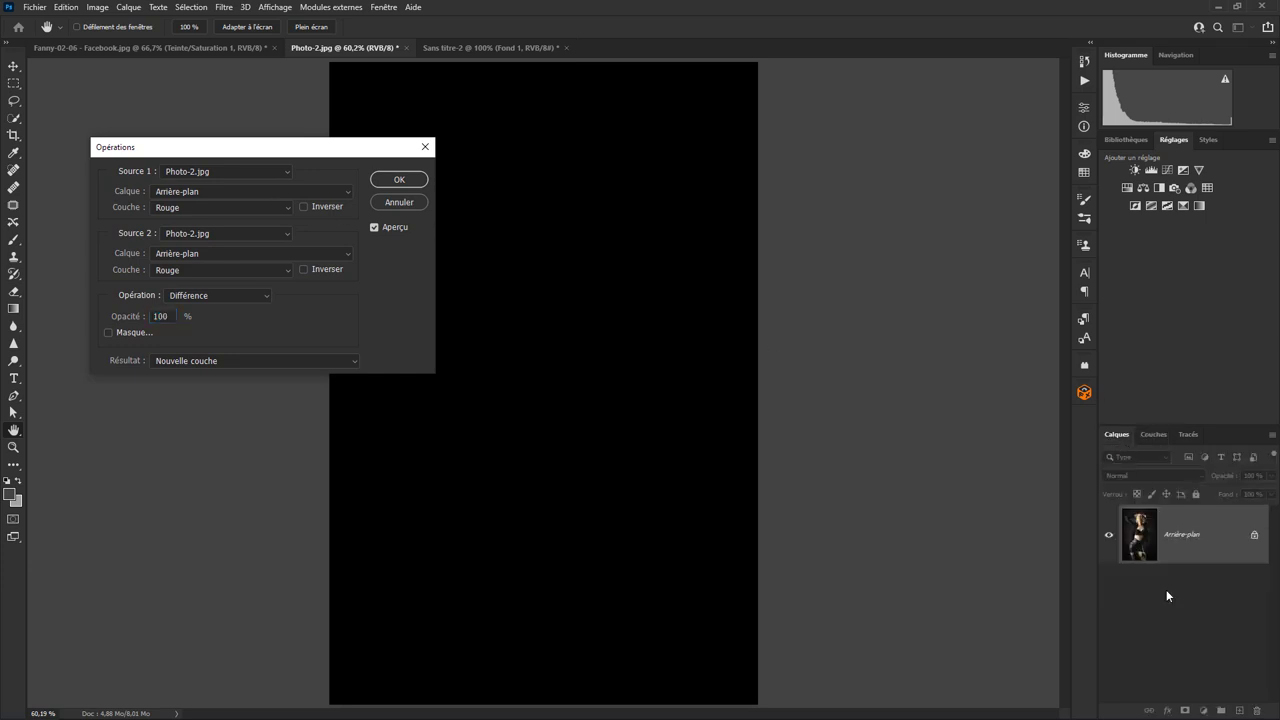
# Set Source 1 to the Sujet channel and Source 2 to Ton Foncé
pyautogui.click(287, 207)
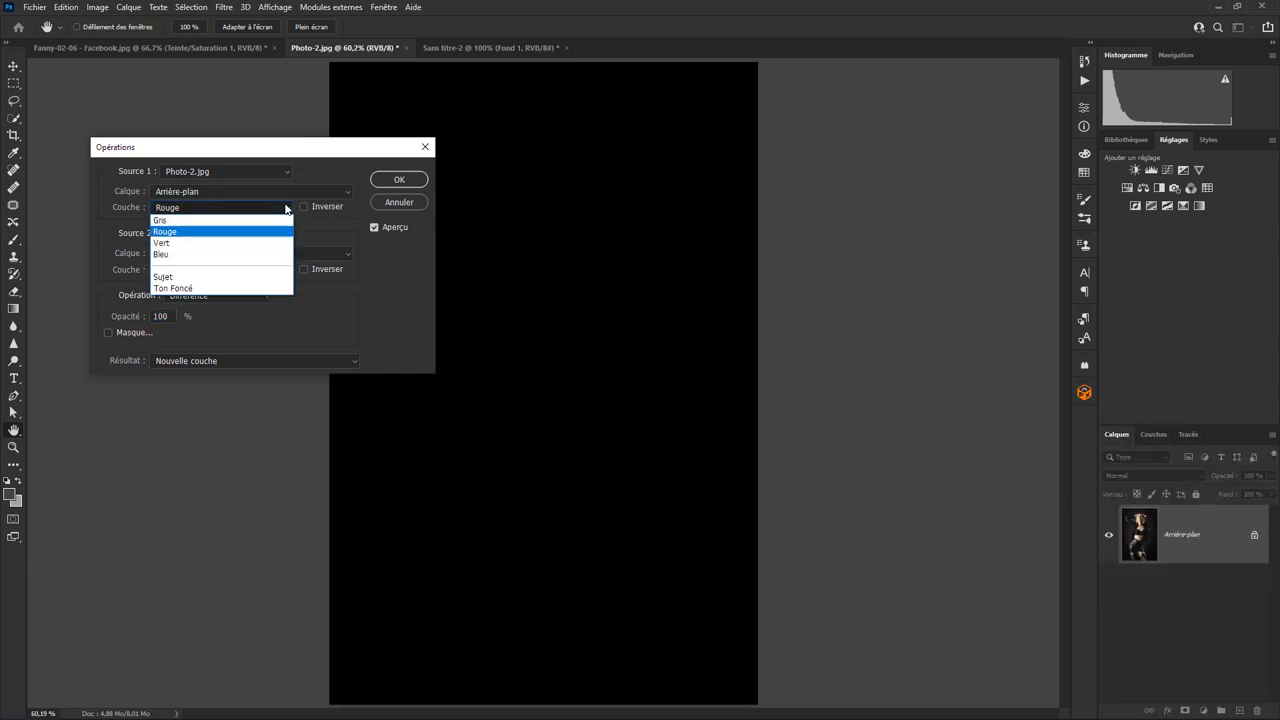
pyautogui.click(220, 276)
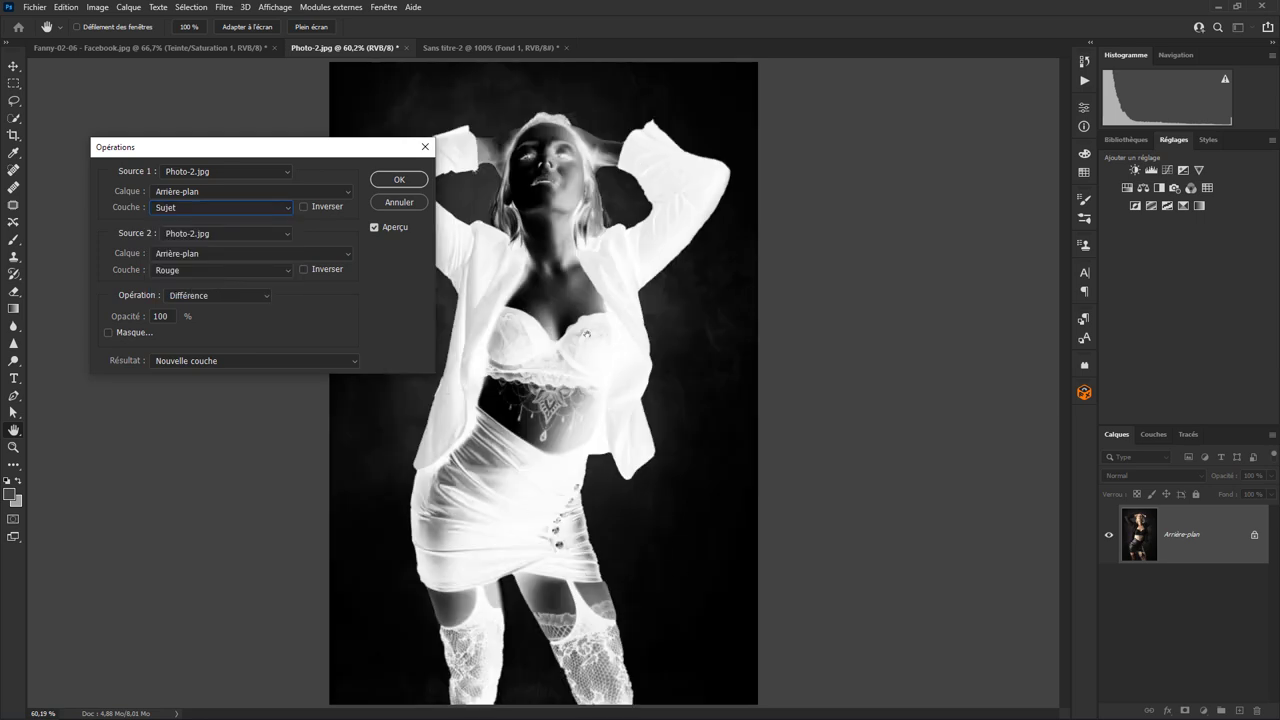
pyautogui.click(272, 270)
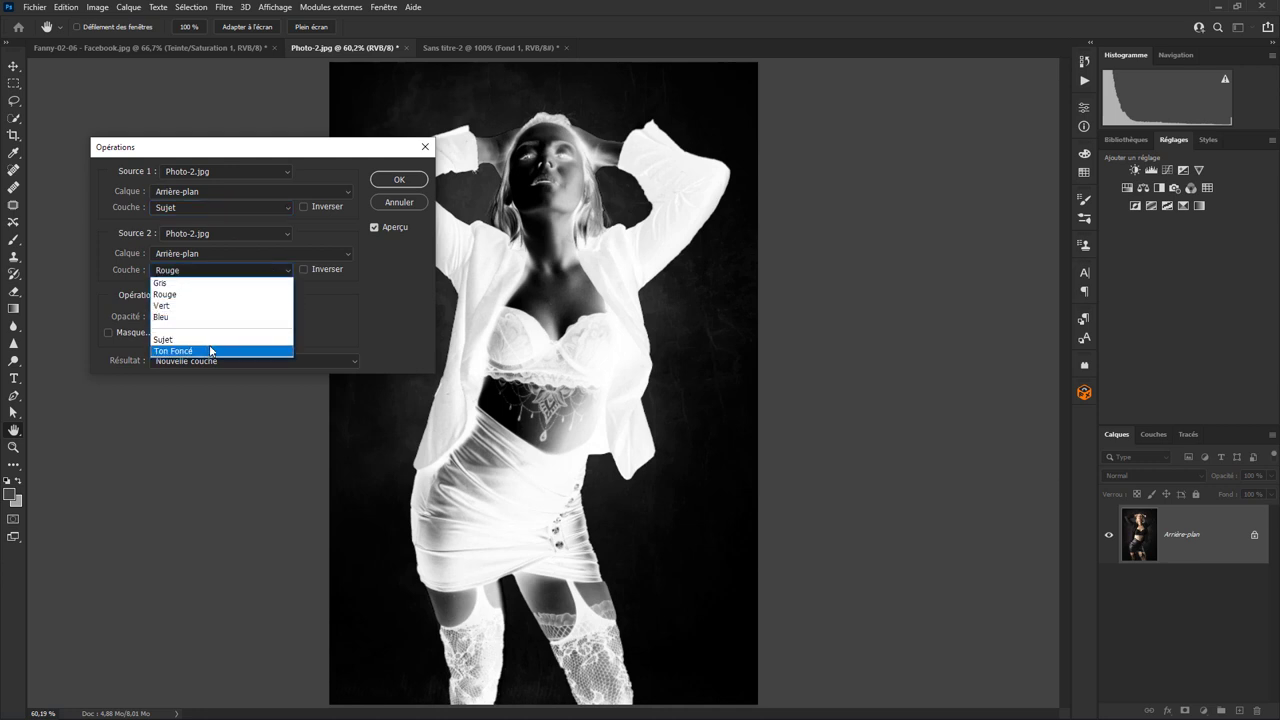
pyautogui.click(212, 351)
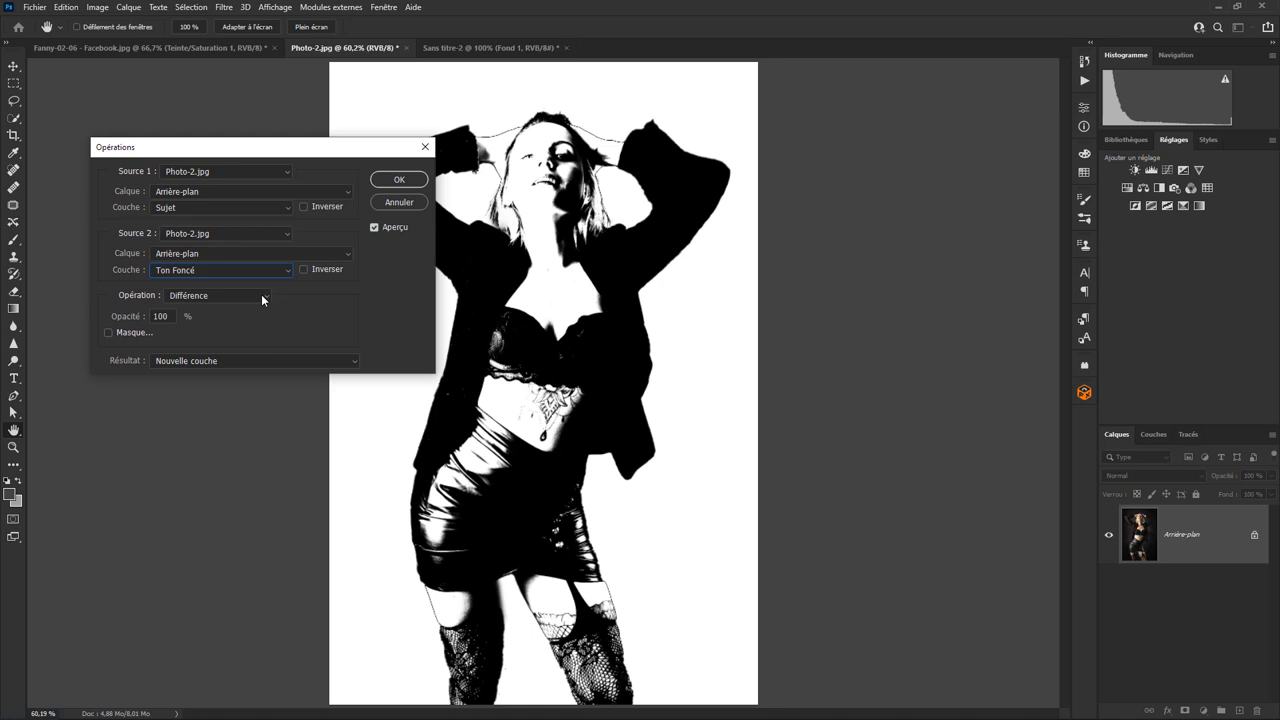
pyautogui.click(261, 294)
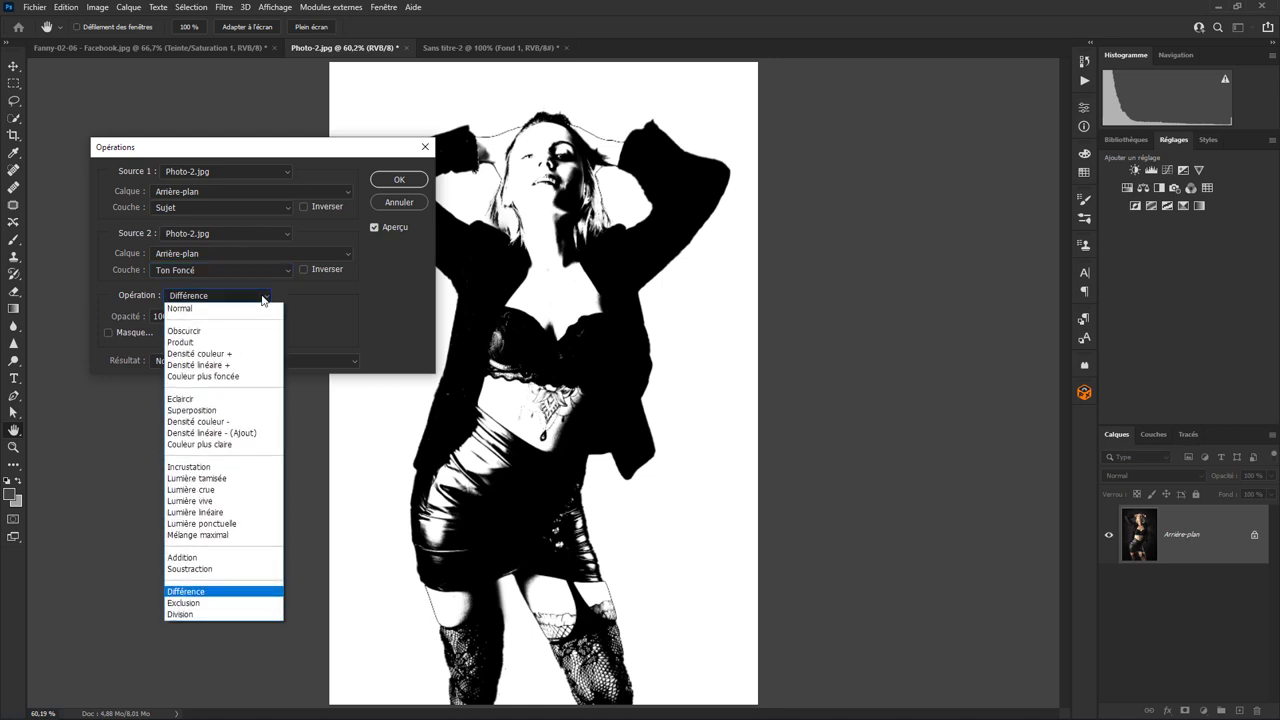
# Use the Produit operation and create the result as new channel Alpha 1
pyautogui.click(228, 343)
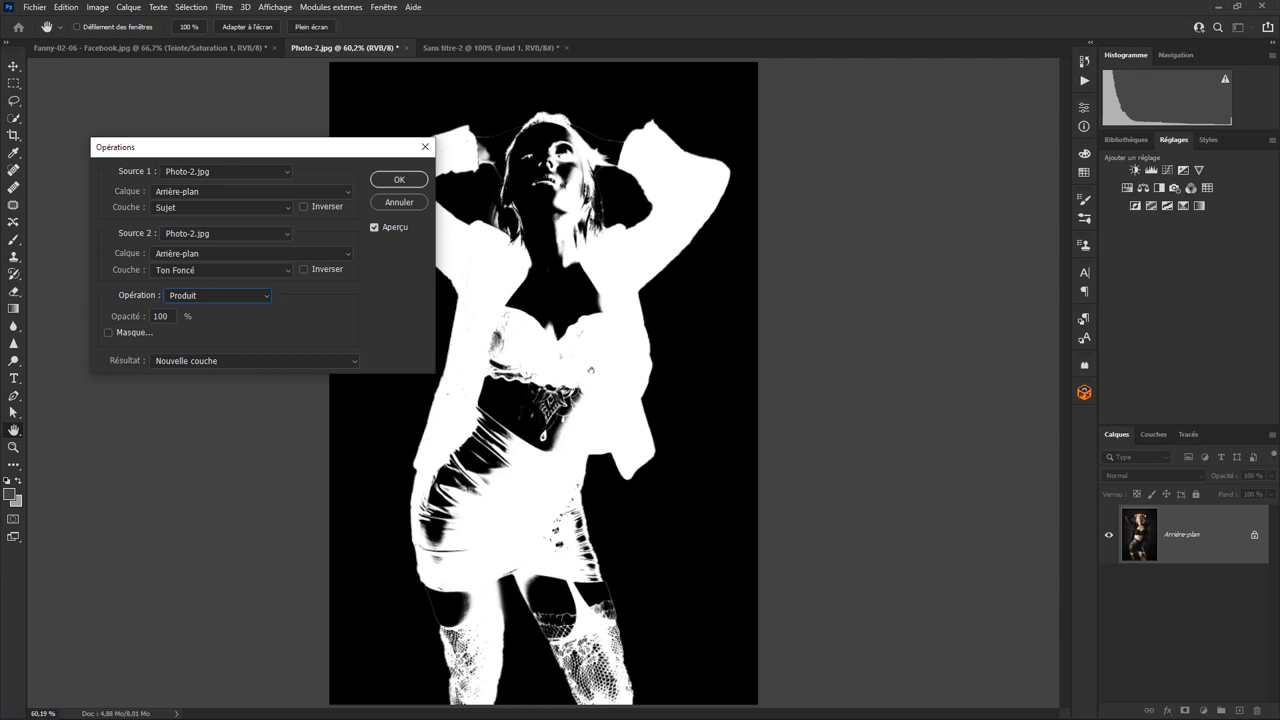
pyautogui.click(400, 182)
# Rename the Alpha 1 channel to 'Sujet TF' and load it as a selection
pyautogui.press('b')
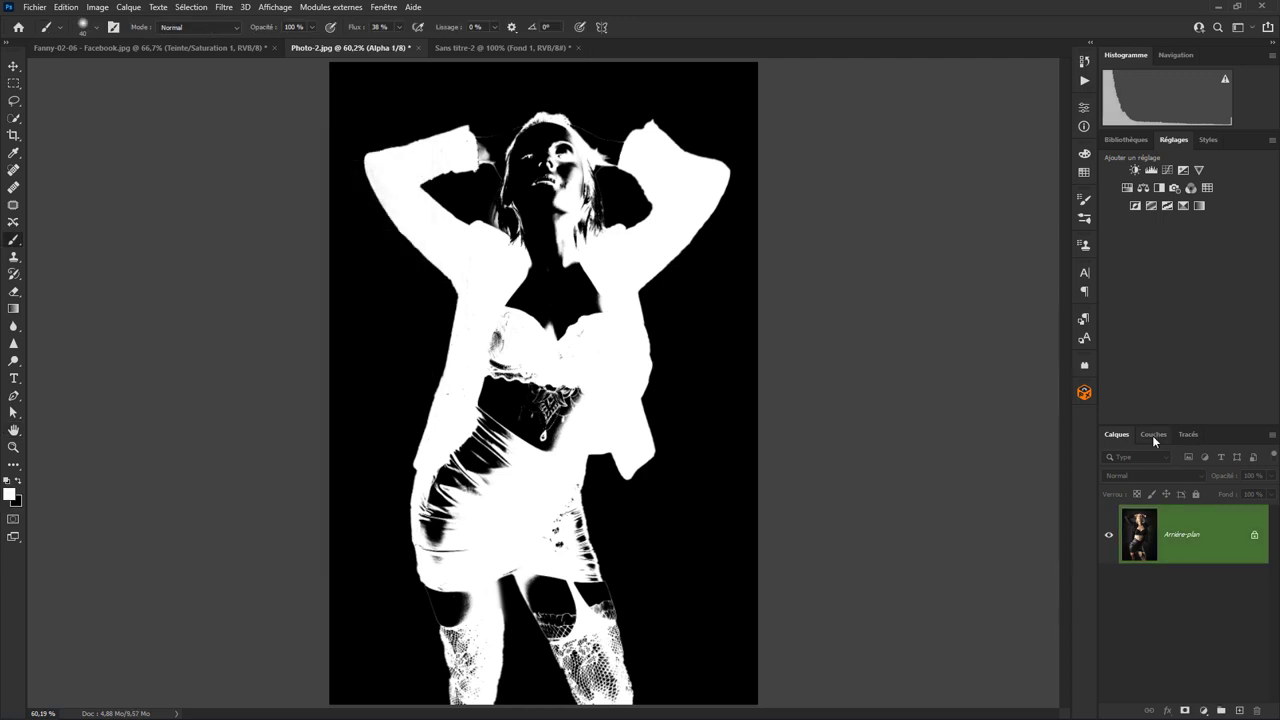
pyautogui.click(1153, 435)
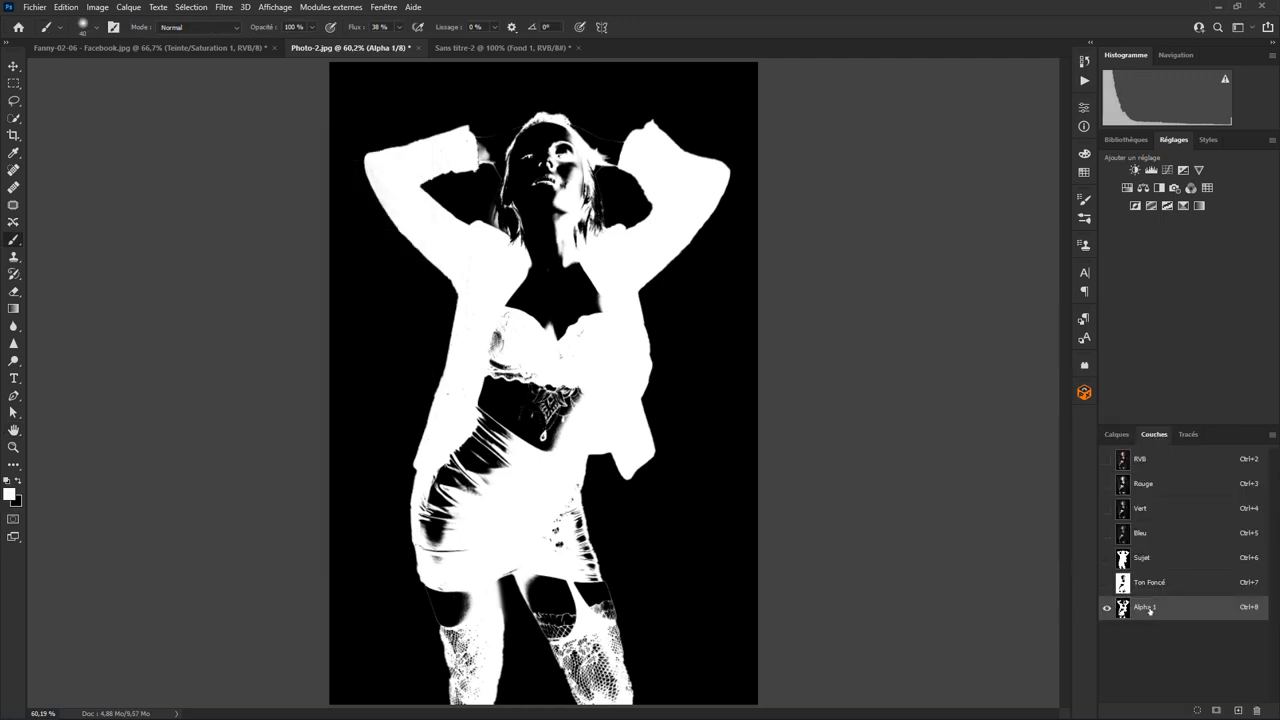
pyautogui.doubleClick(1150, 608)
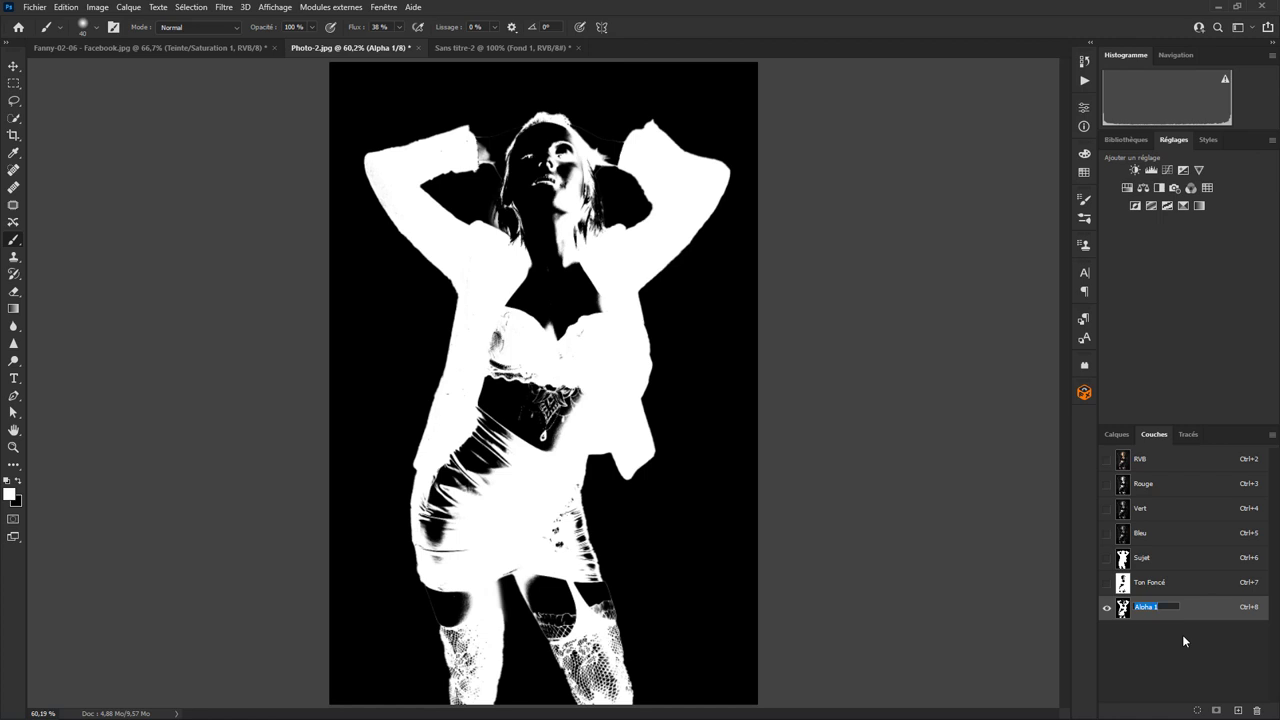
pyautogui.write('S')
pyautogui.press('Return')
pyautogui.click(1197, 709)
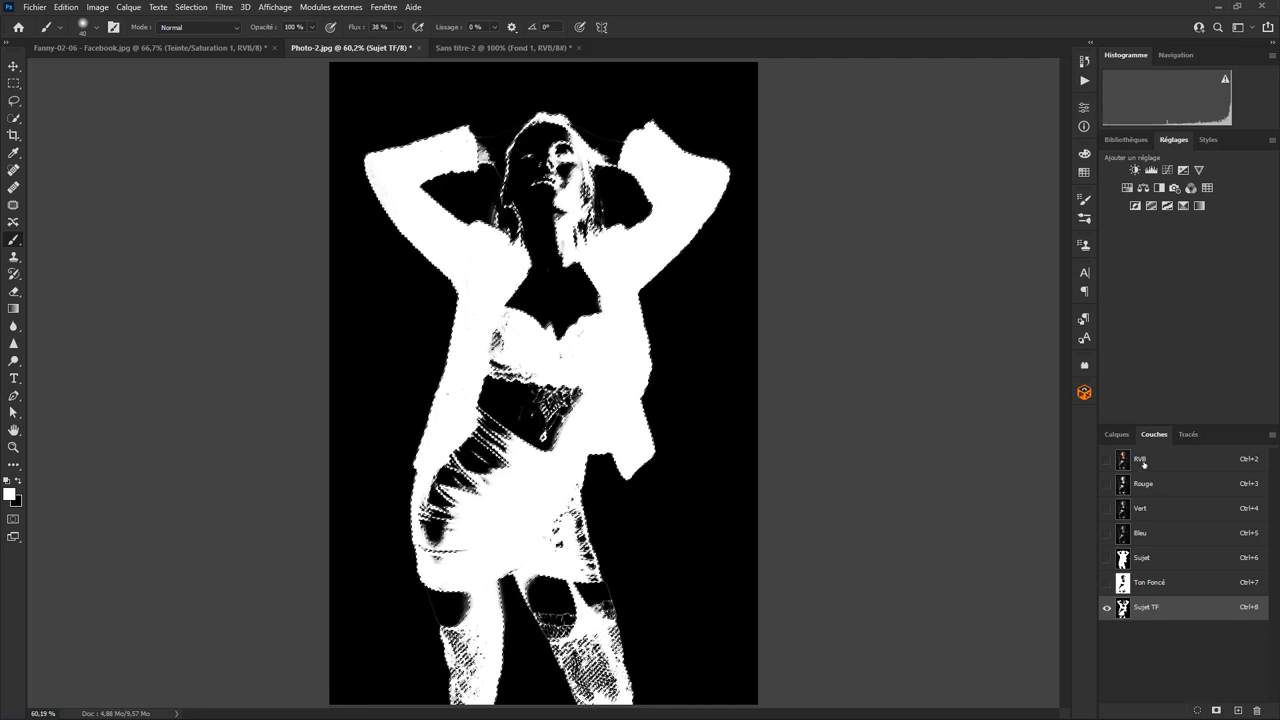
# Add a Couleur unie fill layer in dark blue #1b1d77 masked to the selection
pyautogui.click(1140, 459)
pyautogui.click(1118, 435)
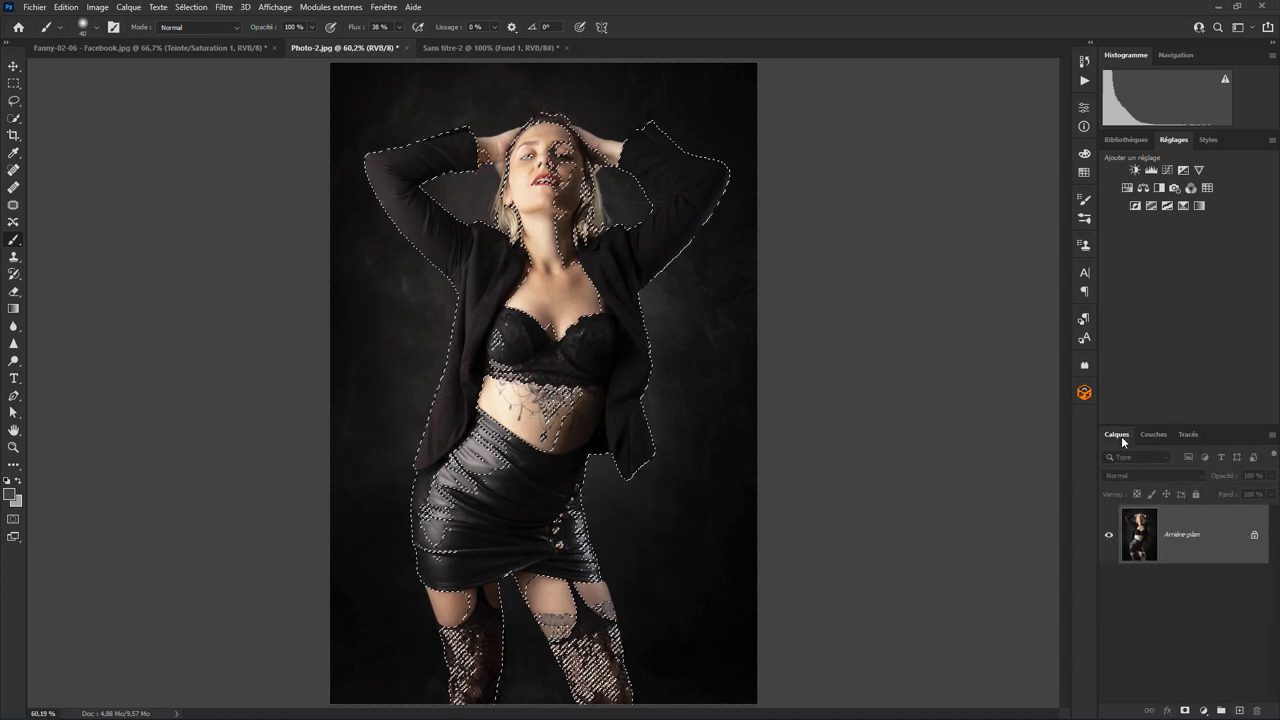
pyautogui.click(1203, 710)
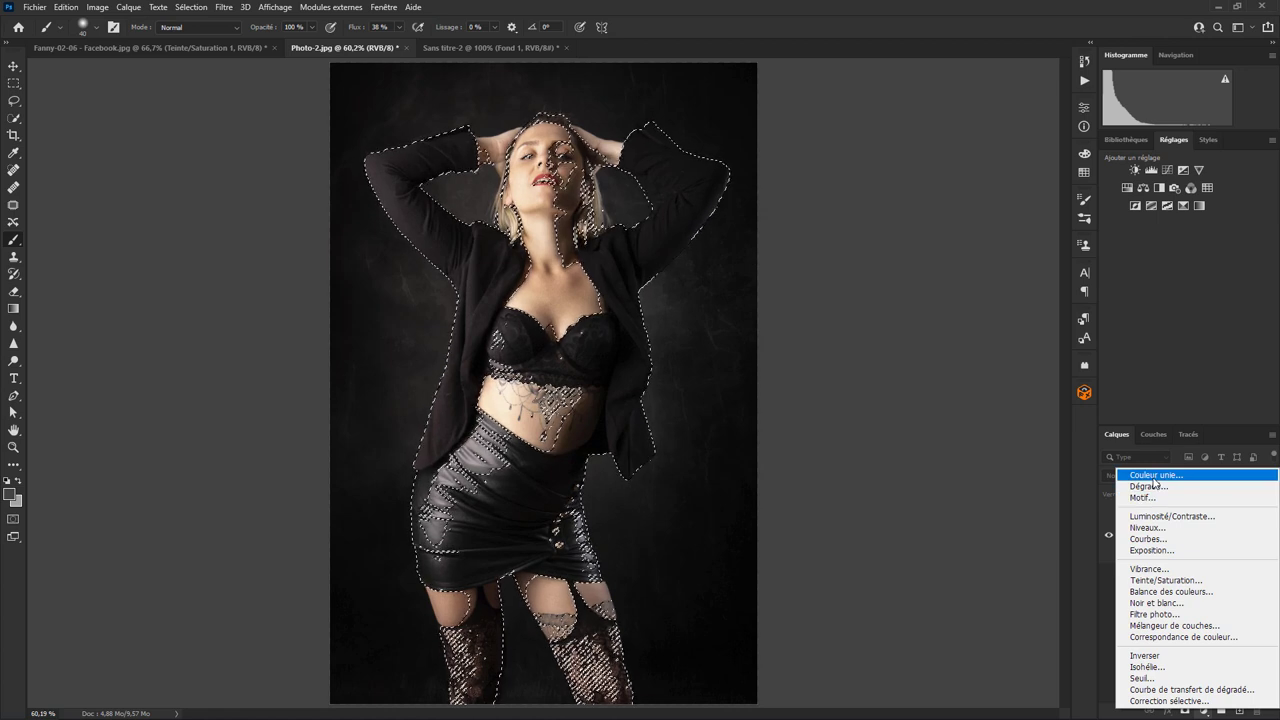
pyautogui.click(1155, 476)
pyautogui.click(1024, 579)
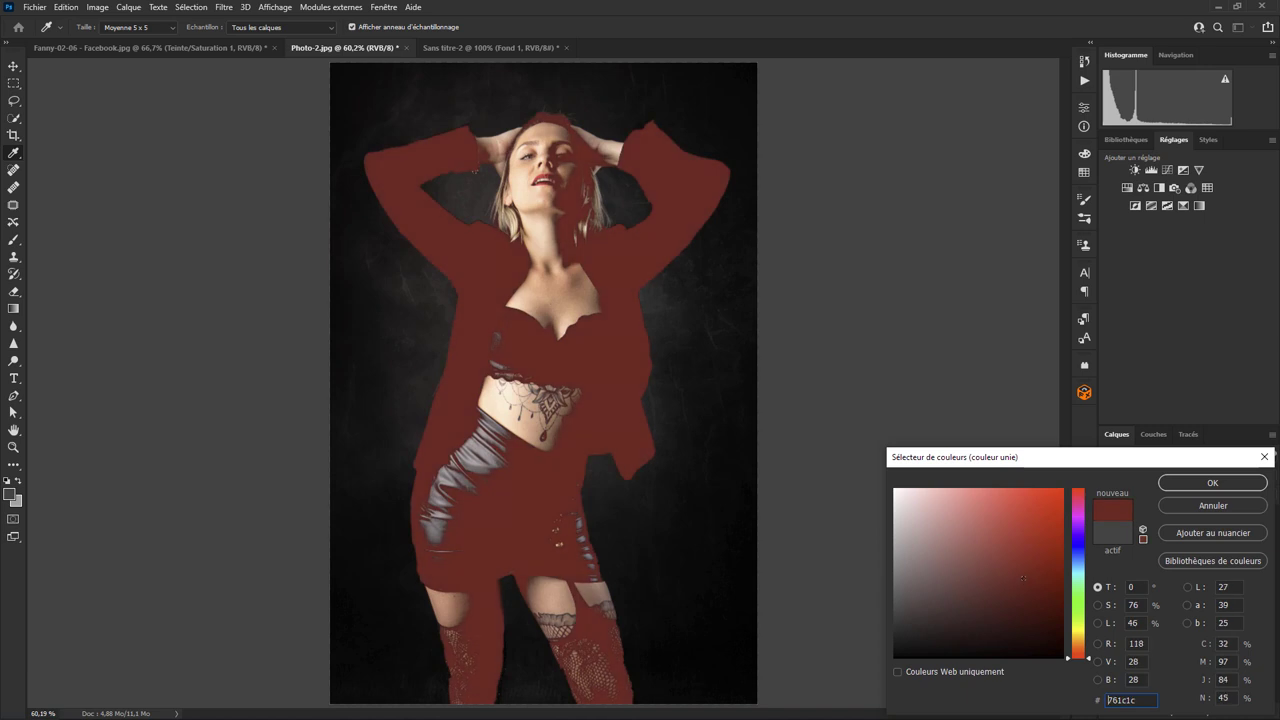
pyautogui.click(1082, 546)
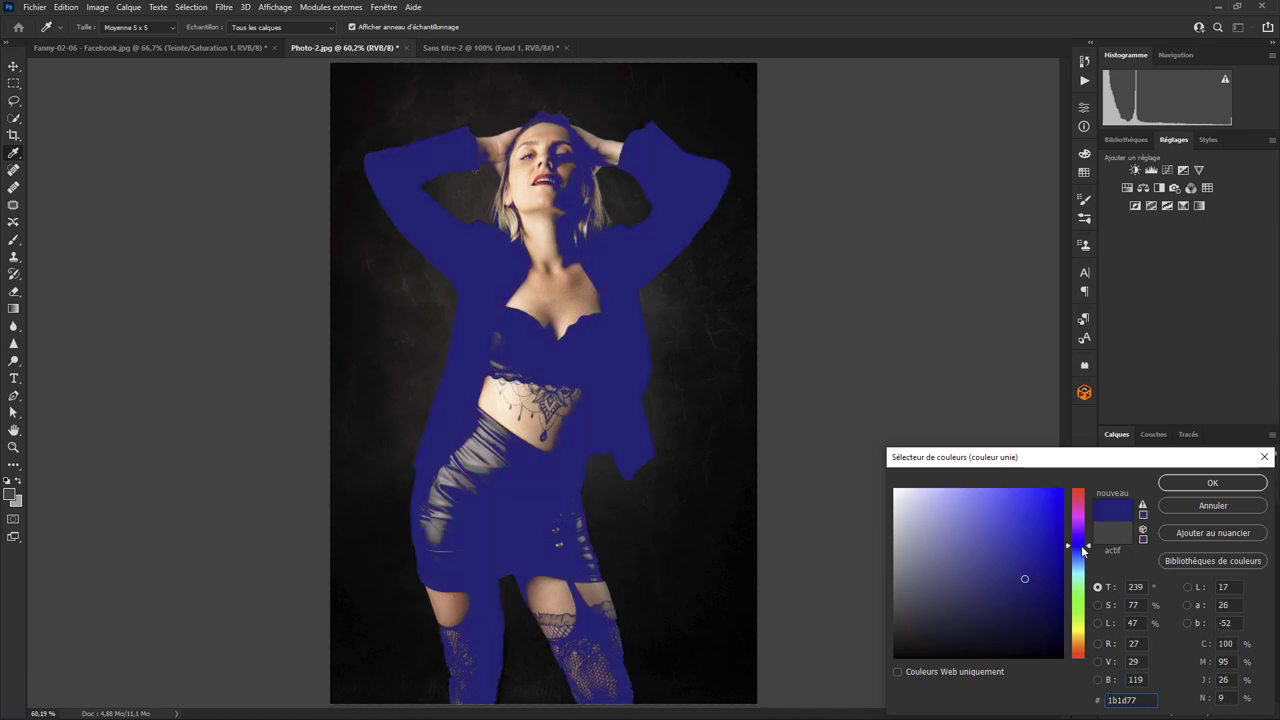
pyautogui.click(1212, 483)
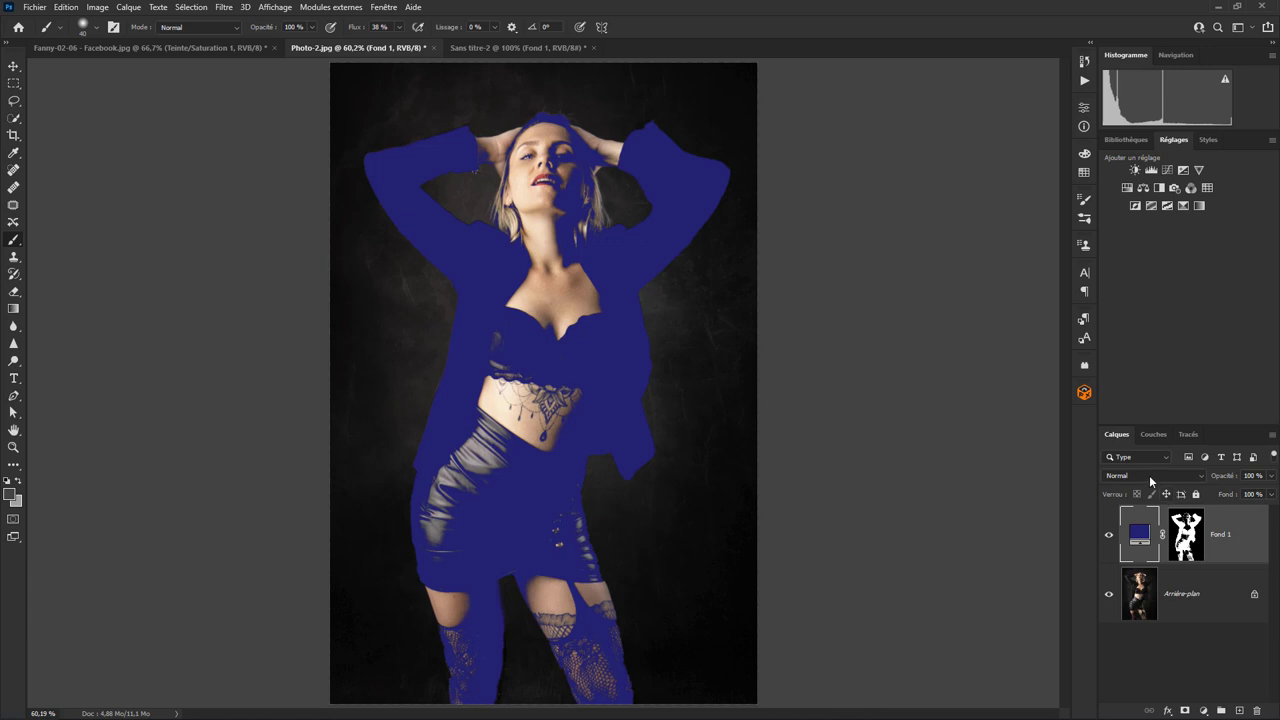
# Switch Fond 1's blend mode from Saturation to Couleur and lower its opacity to 43%
pyautogui.click(1149, 475)
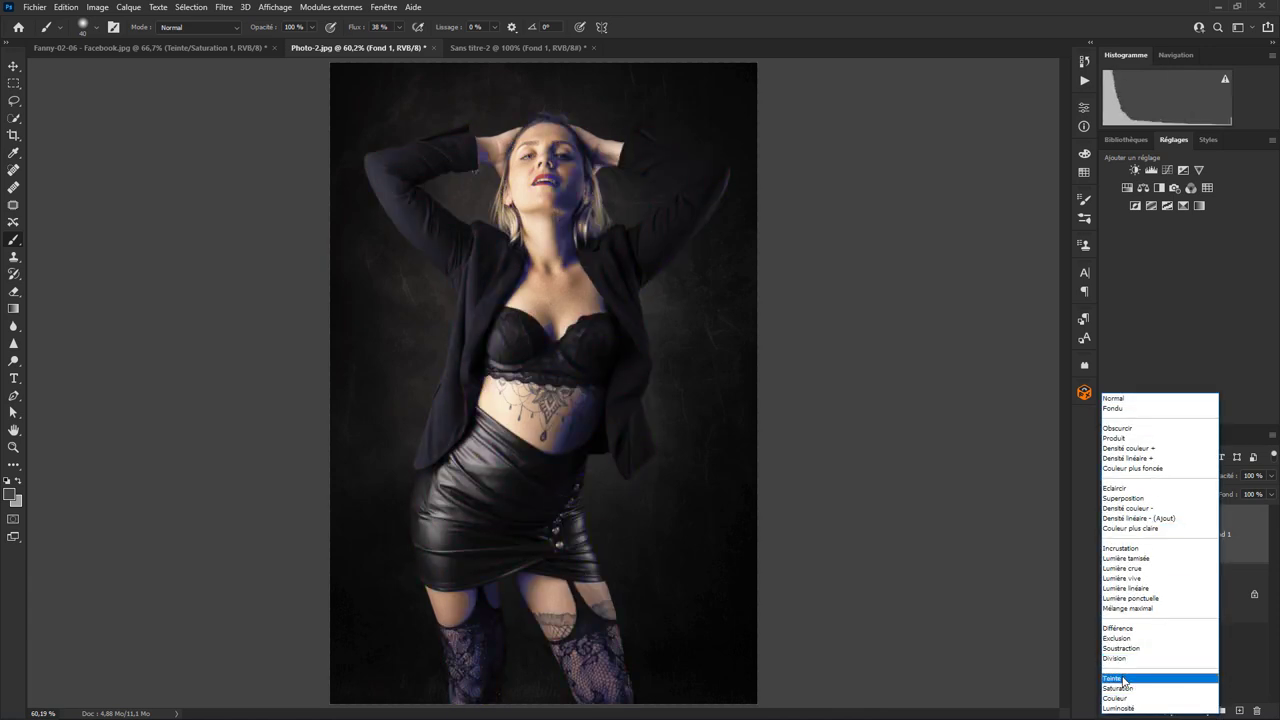
pyautogui.click(1117, 688)
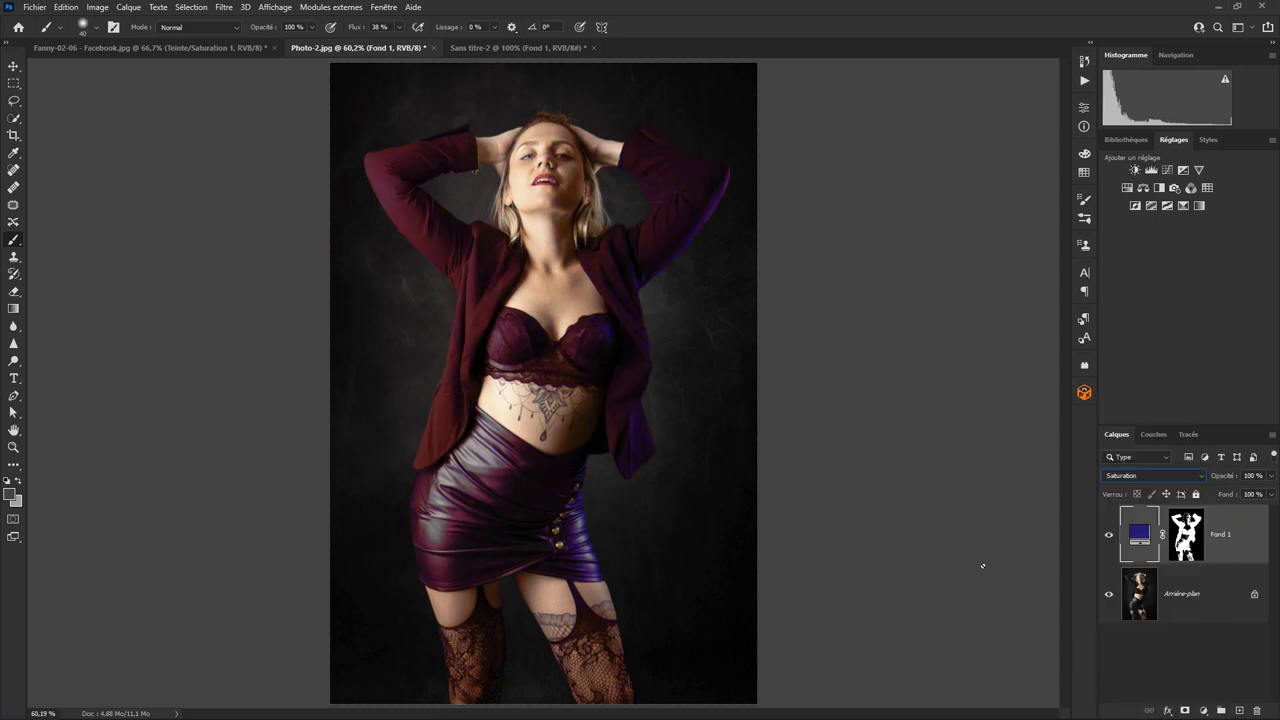
pyautogui.click(1155, 476)
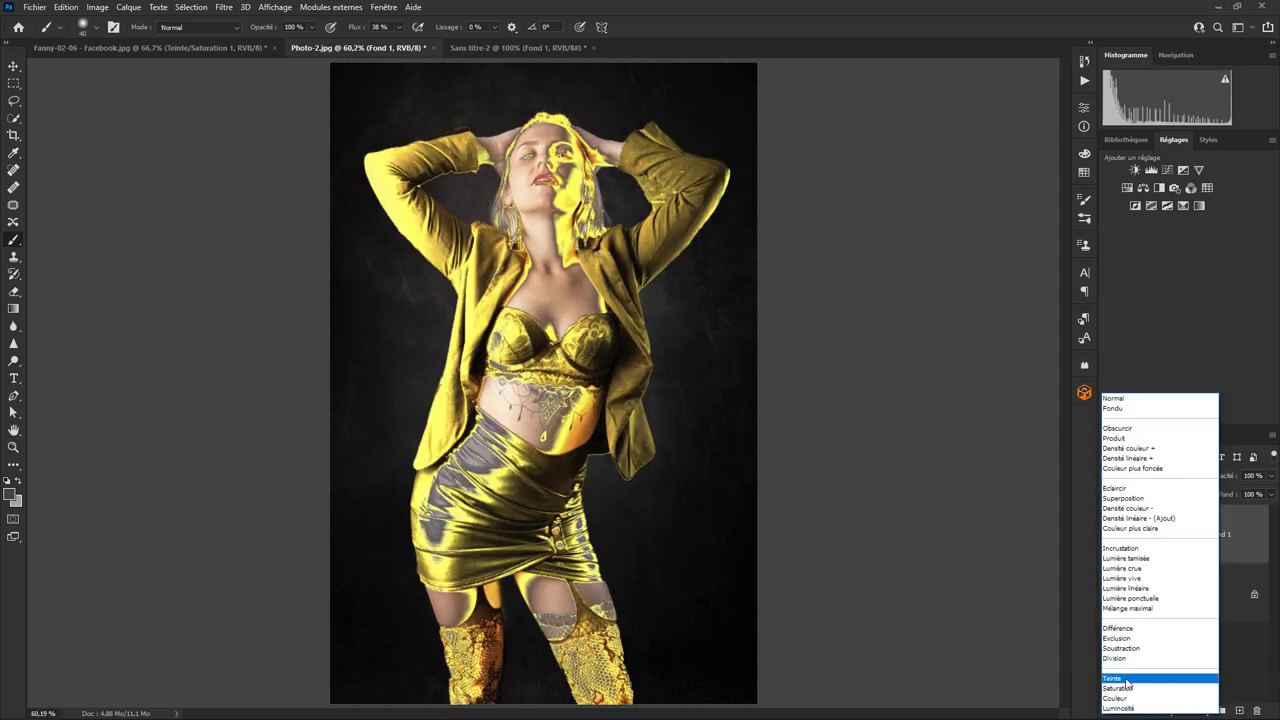
pyautogui.click(1120, 698)
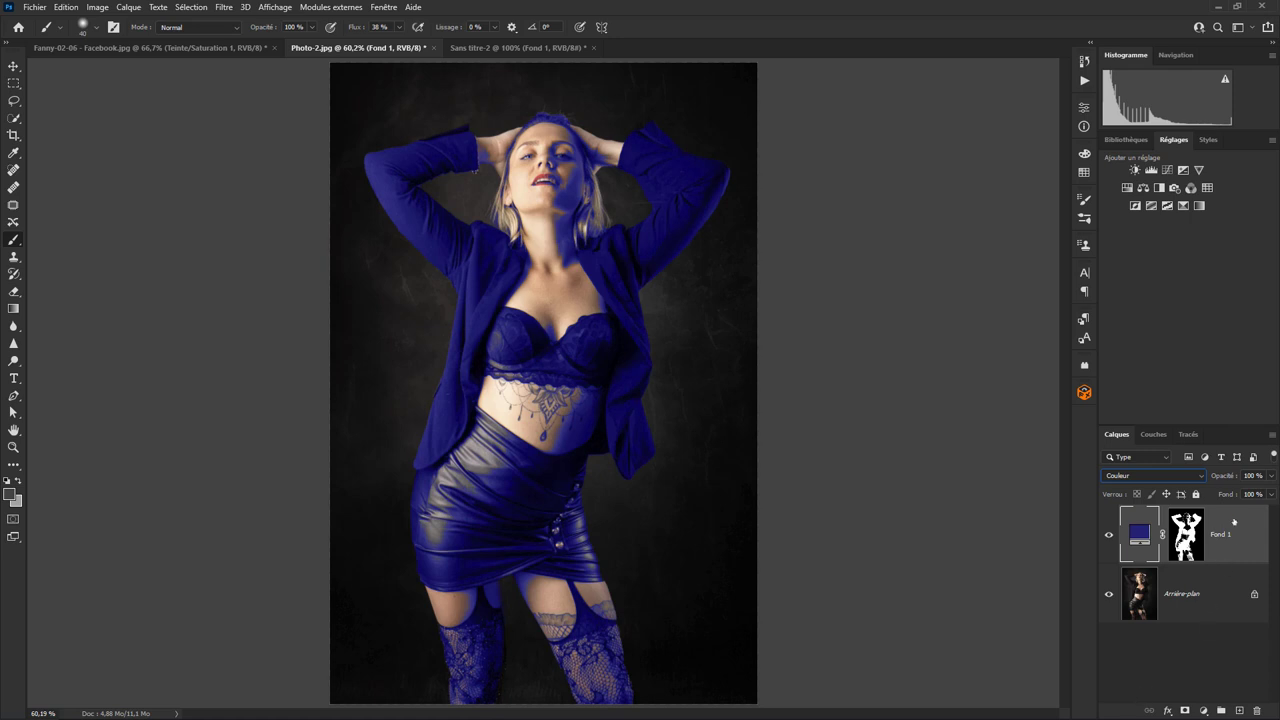
pyautogui.click(1271, 476)
pyautogui.moveTo(1273, 494)
pyautogui.mouseDown()
pyautogui.moveTo(1208, 494)
pyautogui.moveTo(1233, 494)
pyautogui.mouseUp()
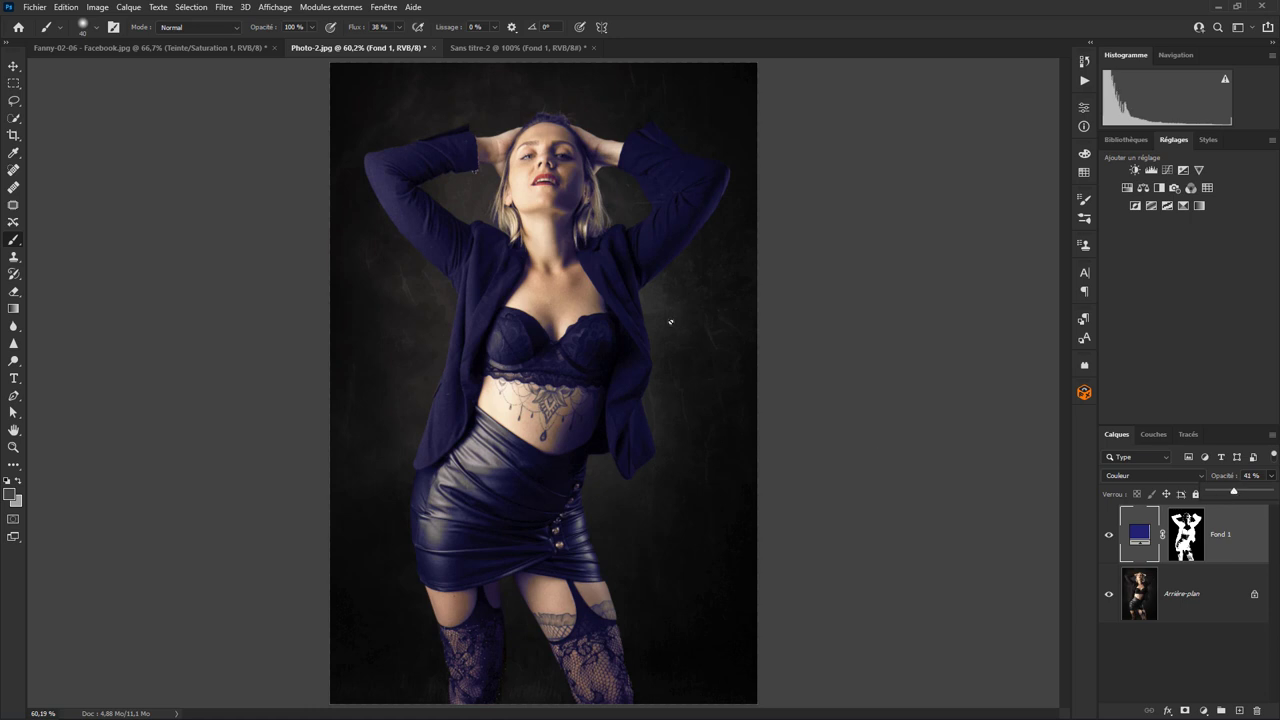
# Zoom in on the neckline, target the Fond 1 layer mask, and show the Couches list
pyautogui.hotkey('ctrl', '+')
pyautogui.hotkey('ctrl', '+')
pyautogui.hotkey('ctrl', '+')
pyautogui.hotkey('ctrl', '+')
pyautogui.hotkey('ctrl', '+')
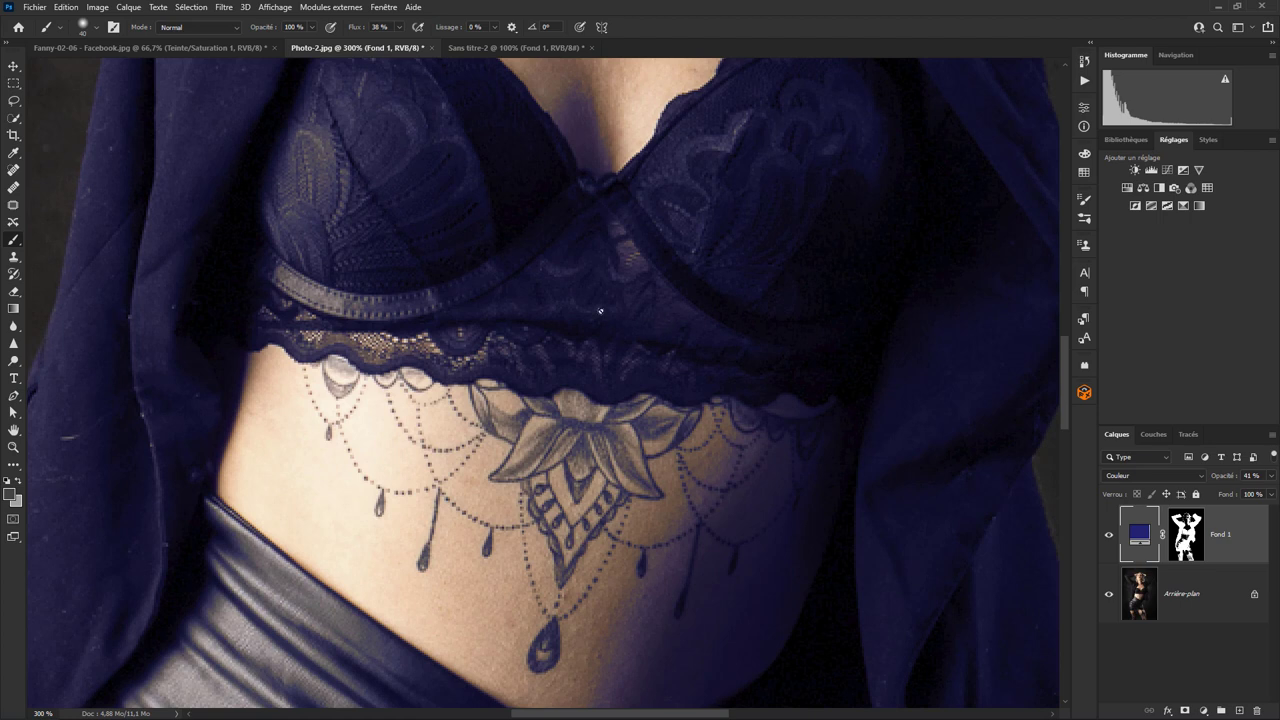
pyautogui.hotkey('ctrl', '+')
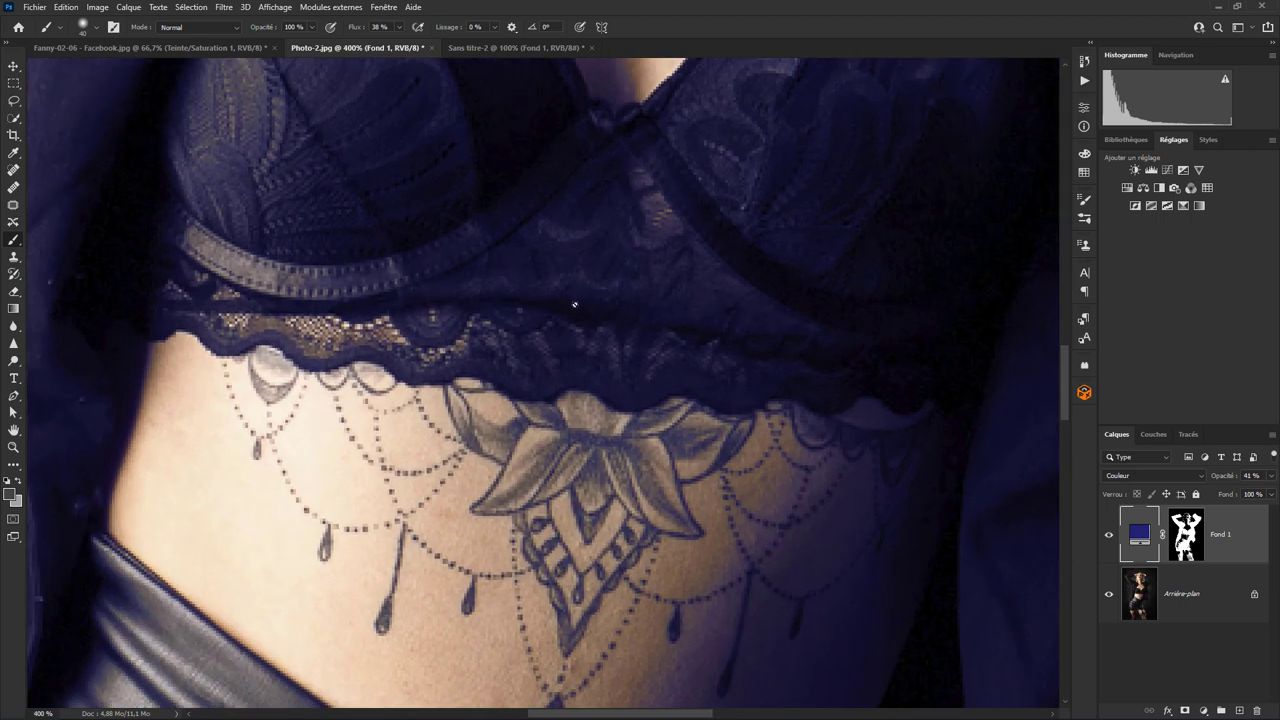
pyautogui.moveTo(623, 163); pyautogui.dragTo(589, 571)
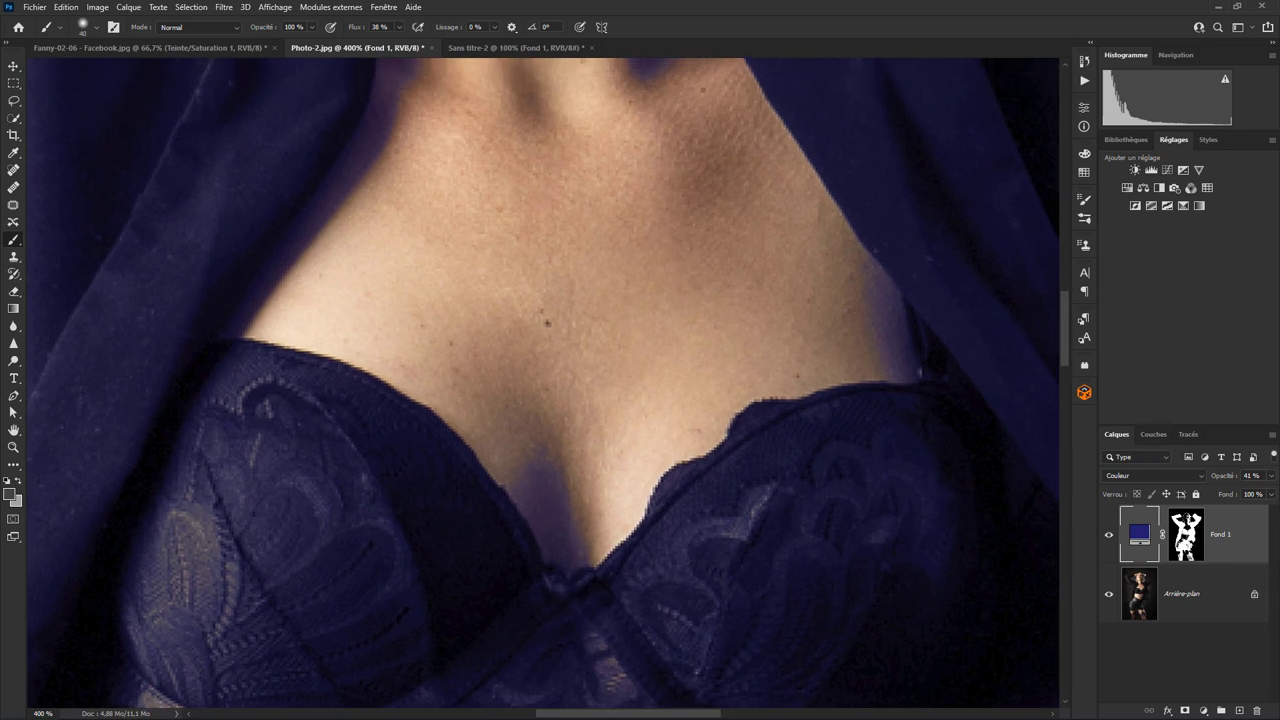
pyautogui.click(1186, 534)
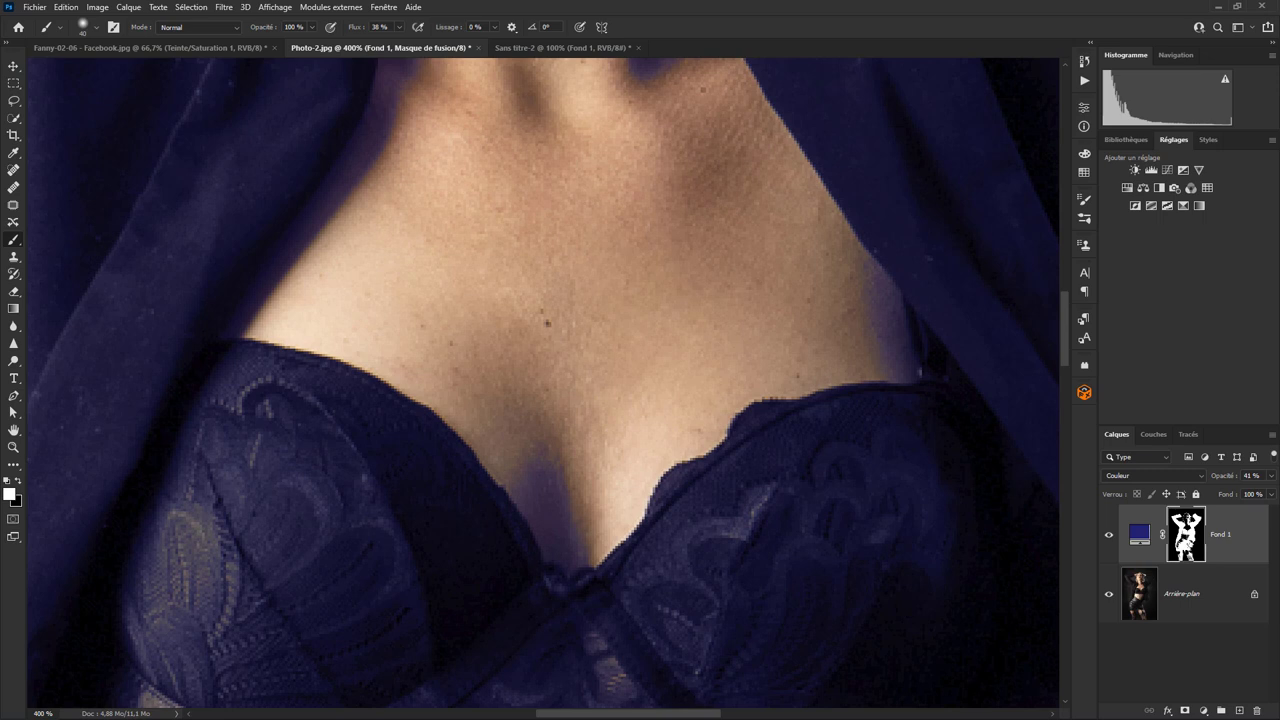
pyautogui.click(1153, 434)
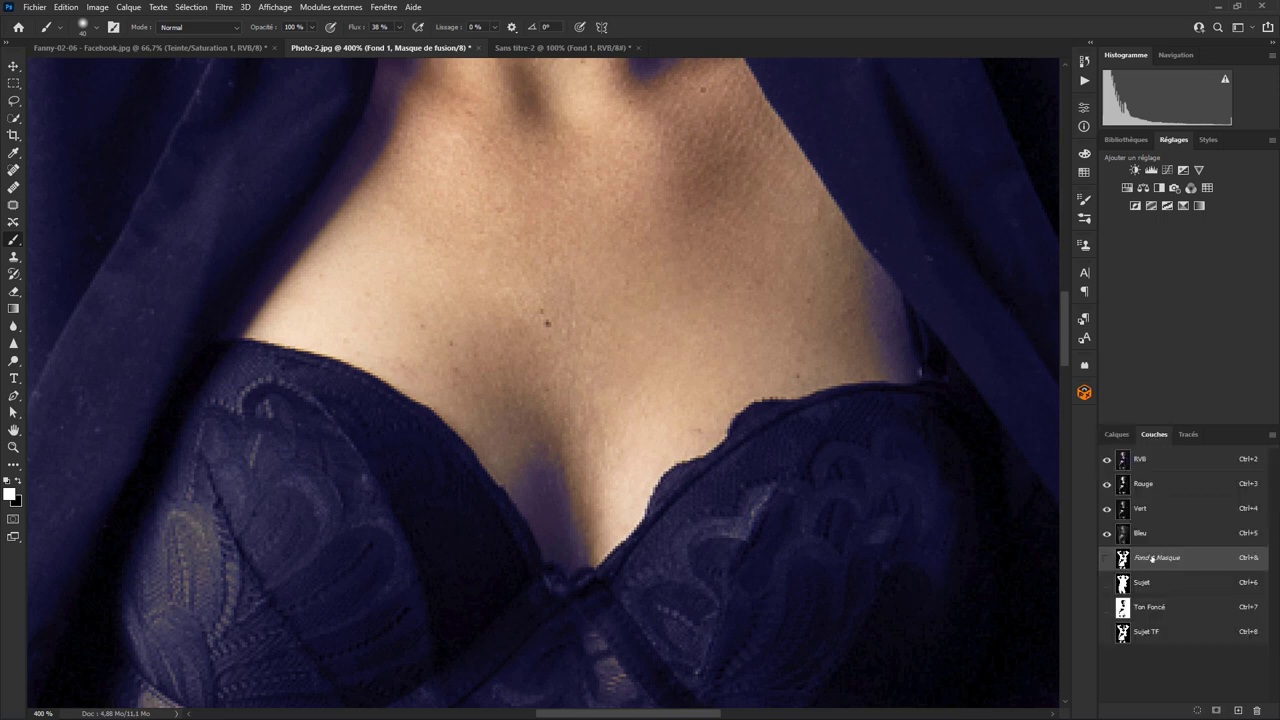
# Set the Fond 1 Masque channel's overlay colour to red at 50% opacity
pyautogui.press('\\')
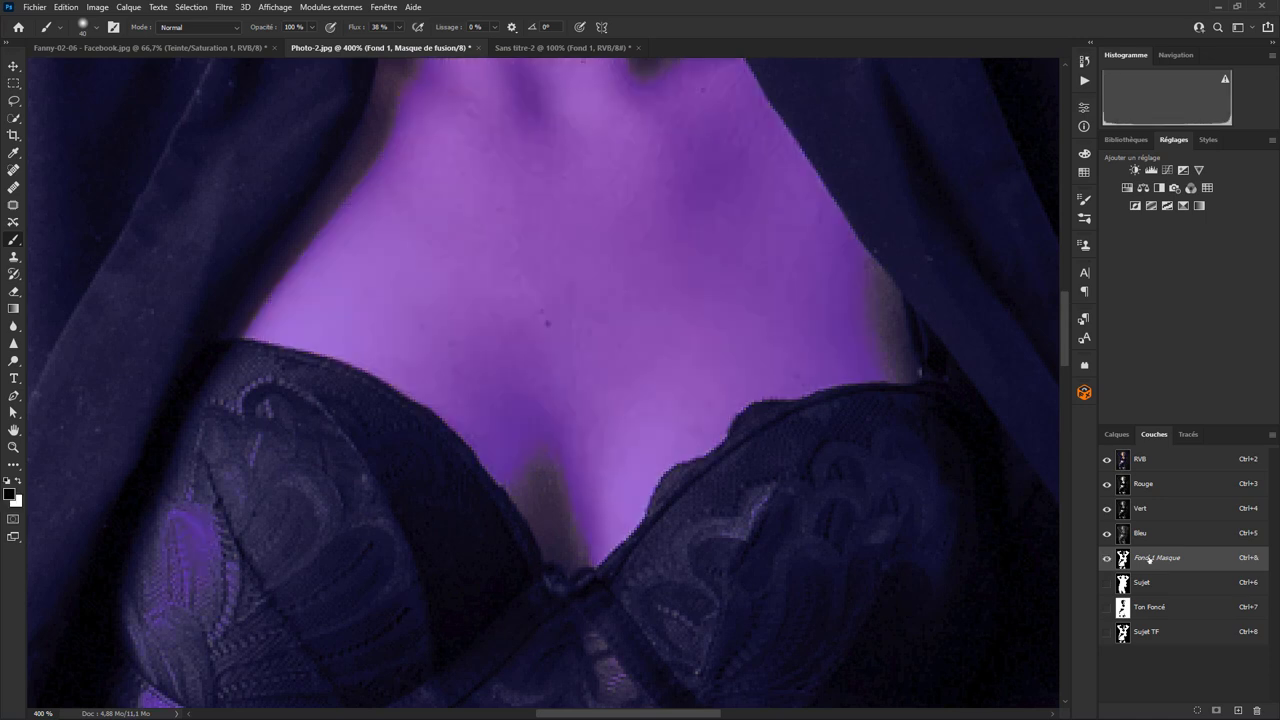
pyautogui.press('\\')
pyautogui.press('\\')
pyautogui.press('\\')
pyautogui.press('\\')
pyautogui.doubleClick(1199, 564)
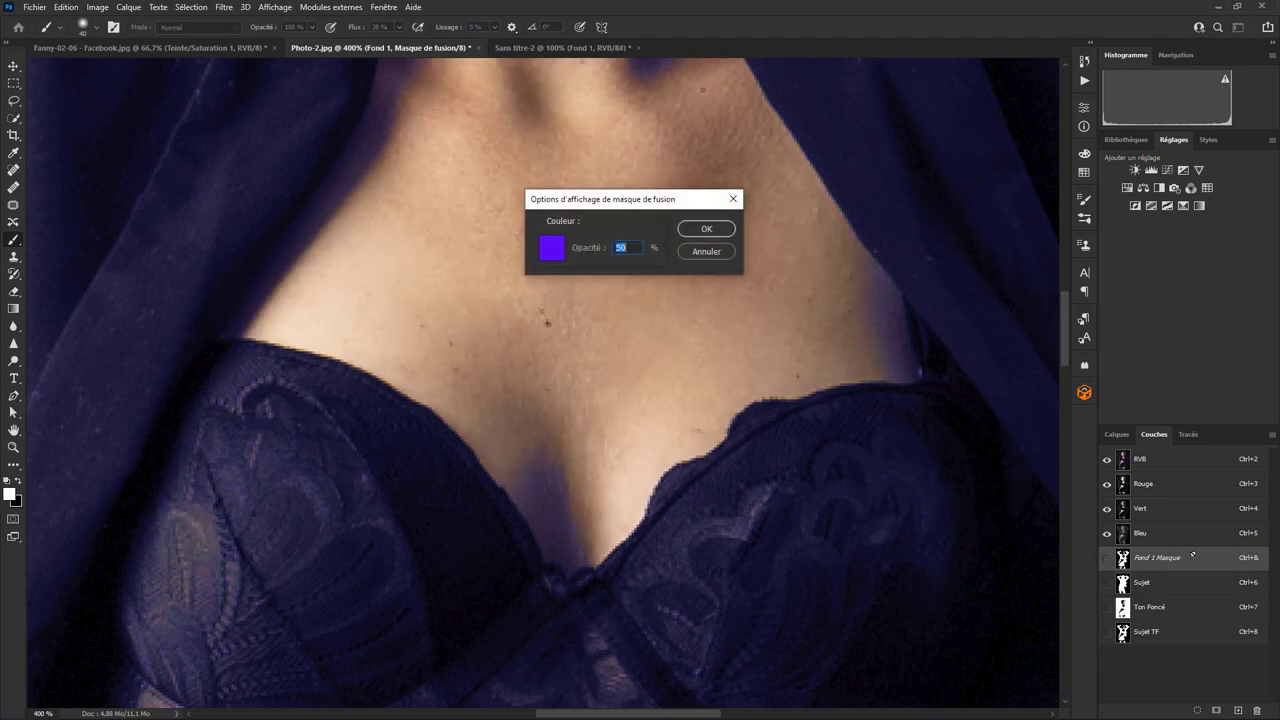
pyautogui.click(558, 252)
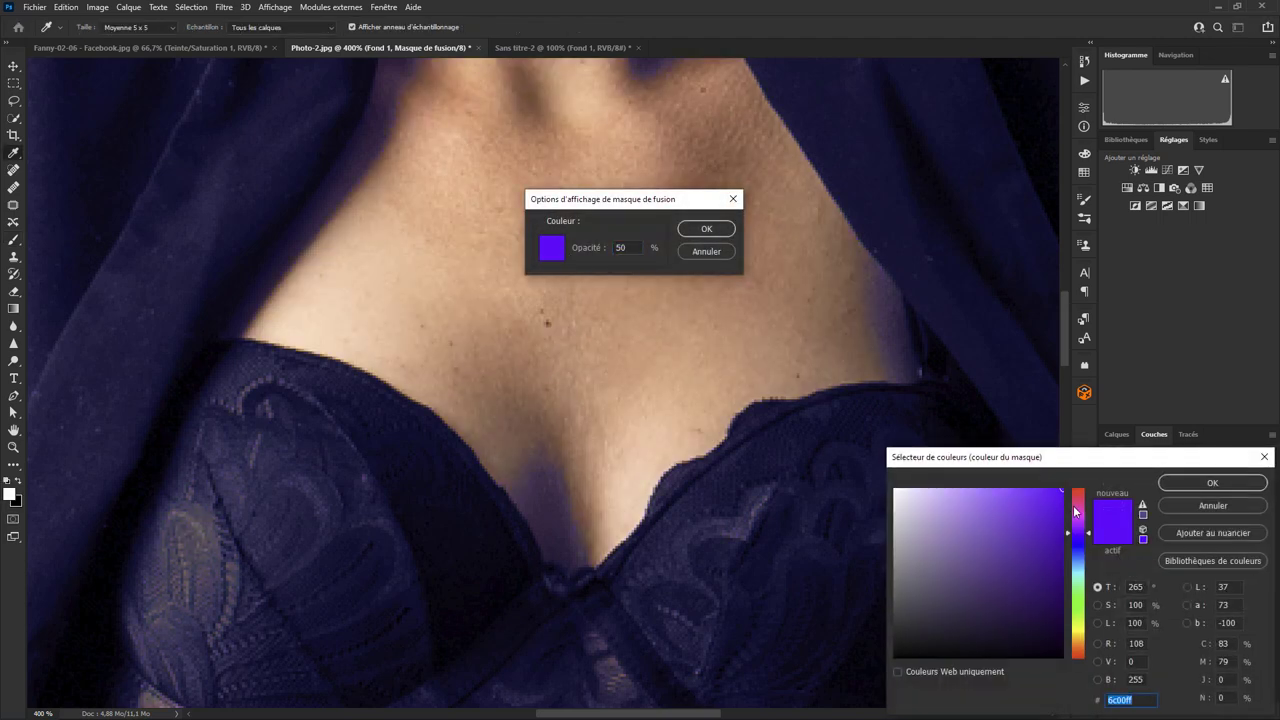
pyautogui.moveTo(1077, 514); pyautogui.dragTo(1081, 487)
pyautogui.click(1196, 483)
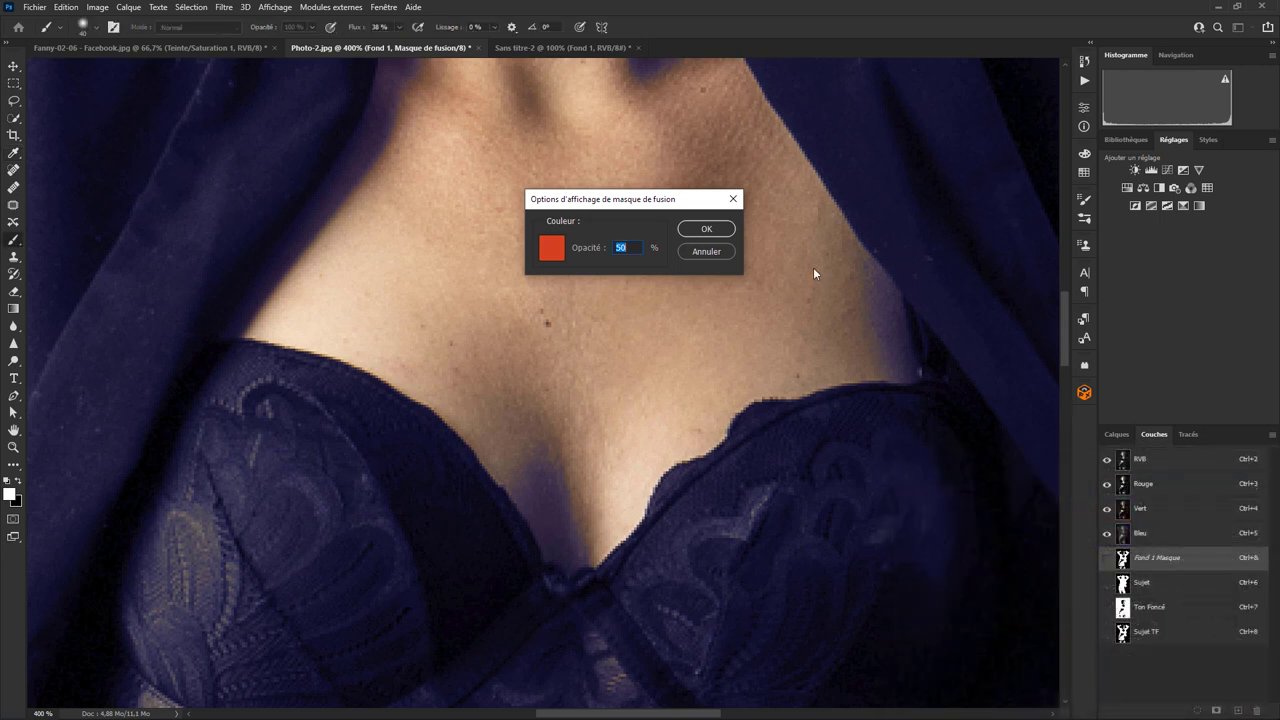
pyautogui.click(706, 230)
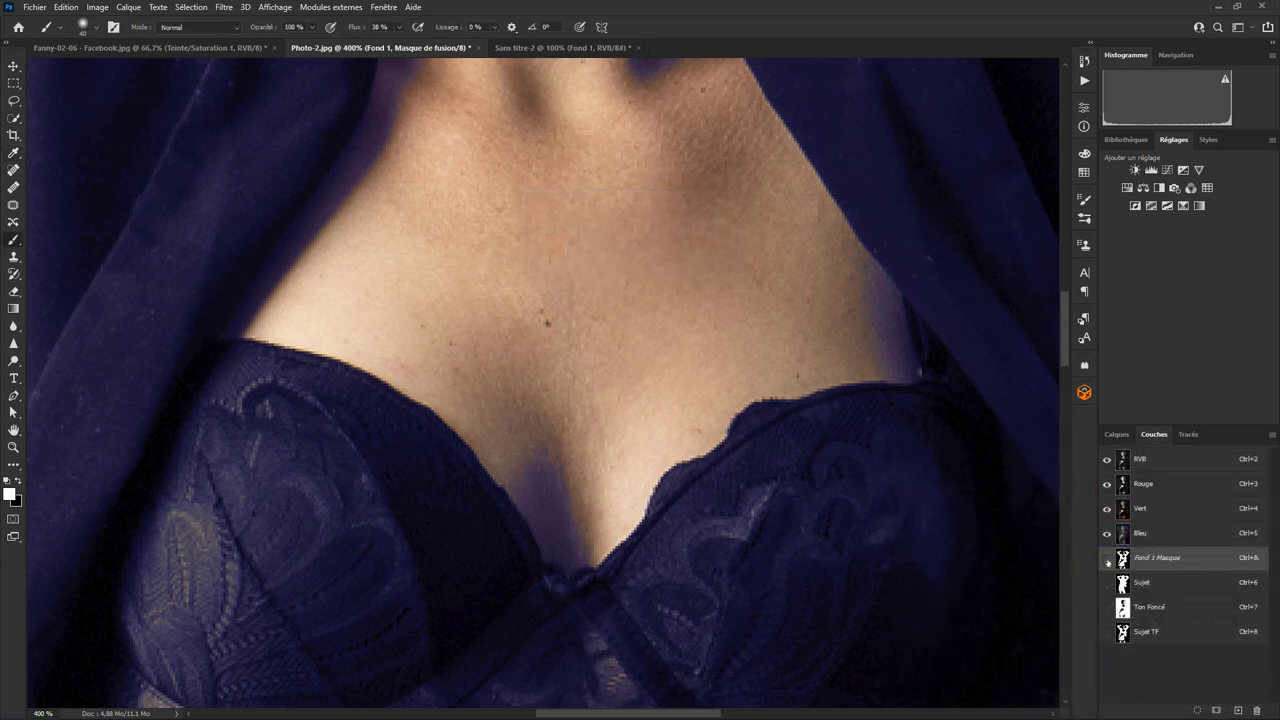
pyautogui.click(1107, 559)
# Hide the overlay and apply a 6,6-pixel Flou gaussien to the Fond 1 mask
pyautogui.click(1107, 559)
pyautogui.click(222, 9)
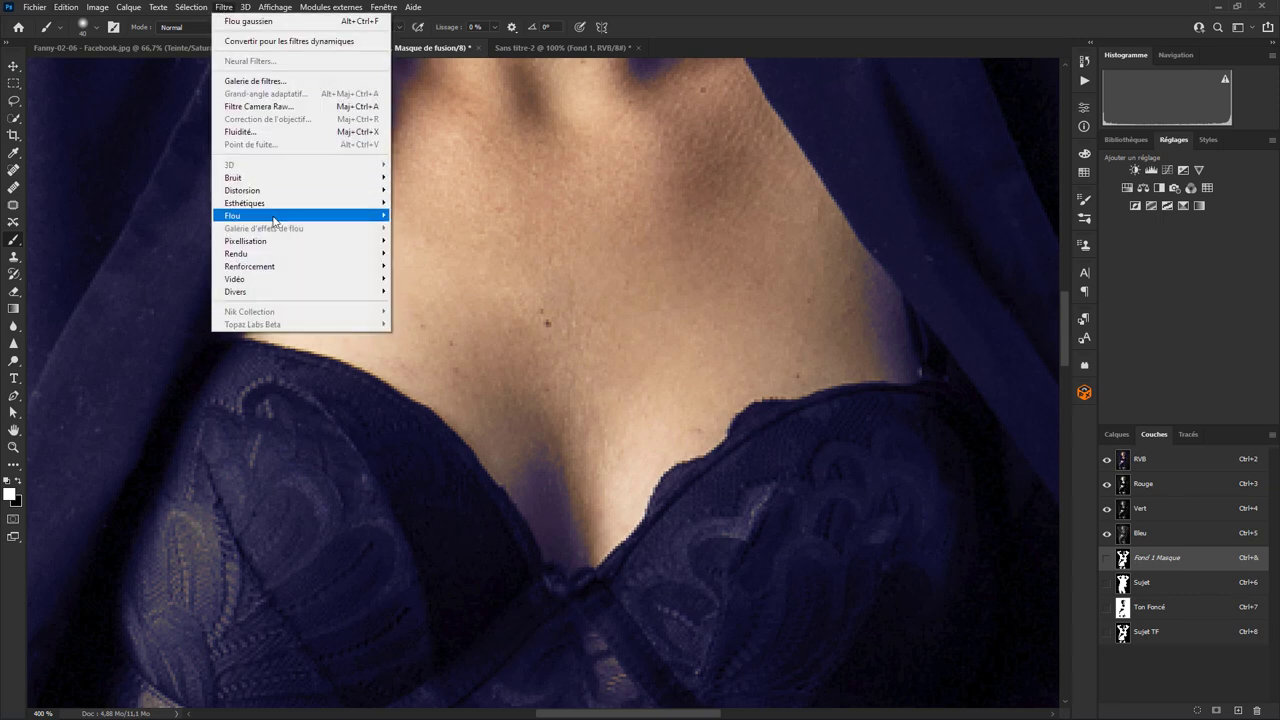
pyautogui.moveTo(298, 216)
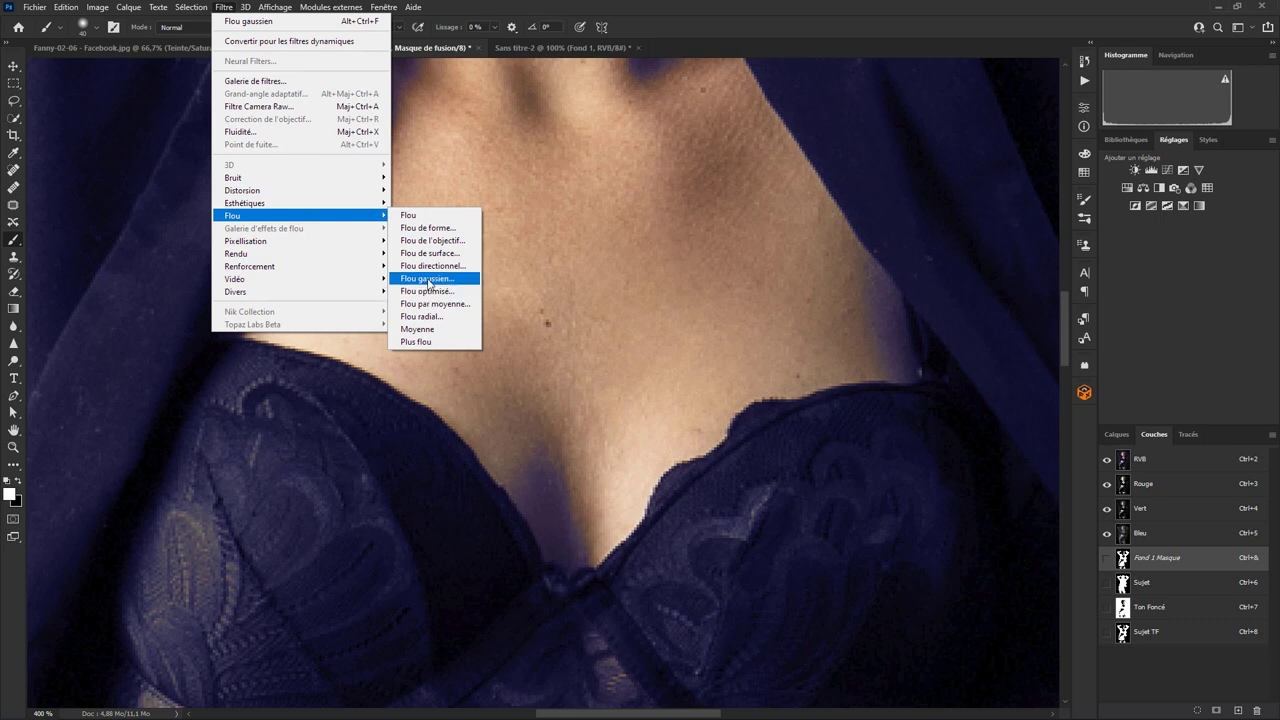
pyautogui.click(430, 279)
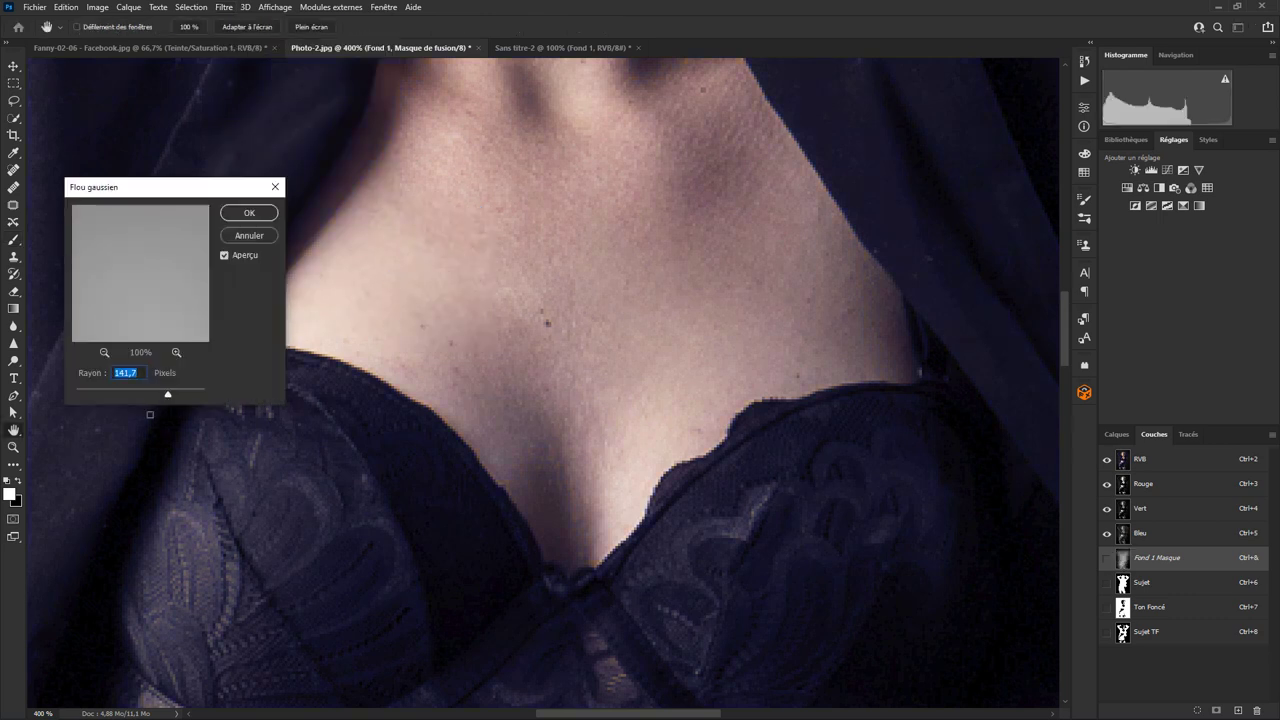
pyautogui.moveTo(167, 394)
pyautogui.mouseDown()
pyautogui.moveTo(77, 397)
pyautogui.moveTo(116, 396)
pyautogui.mouseUp()
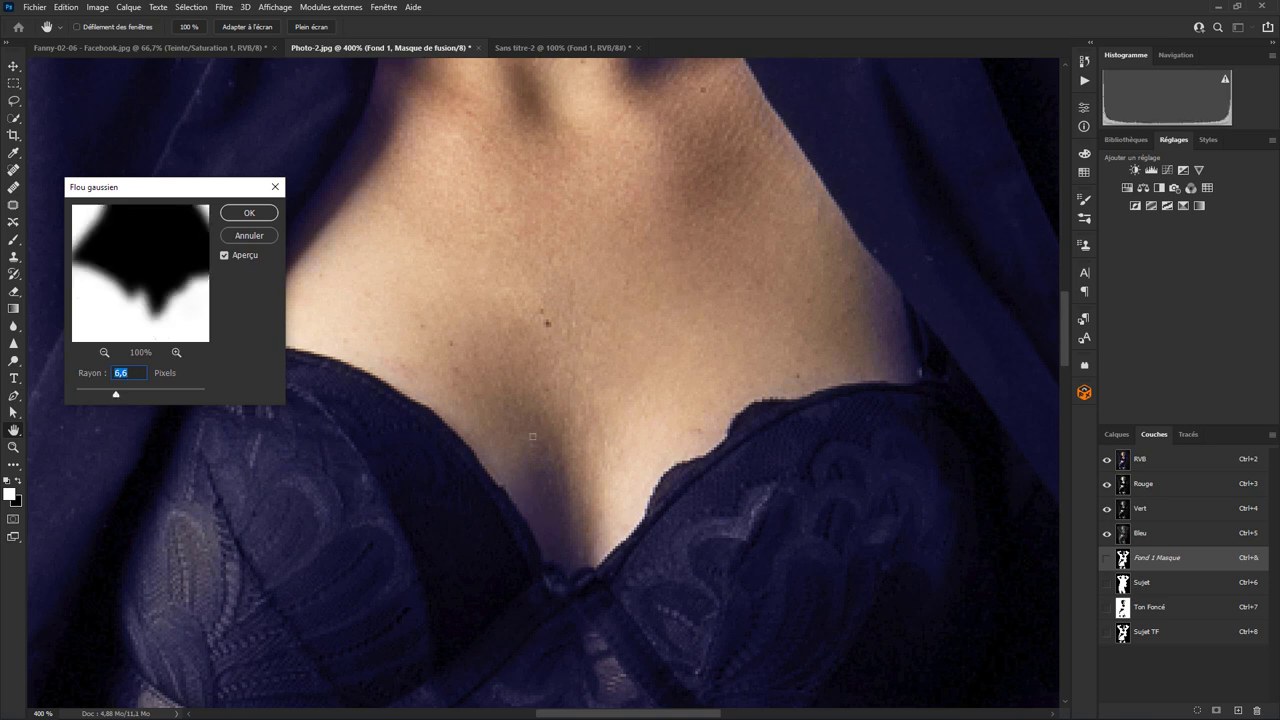
pyautogui.click(268, 213)
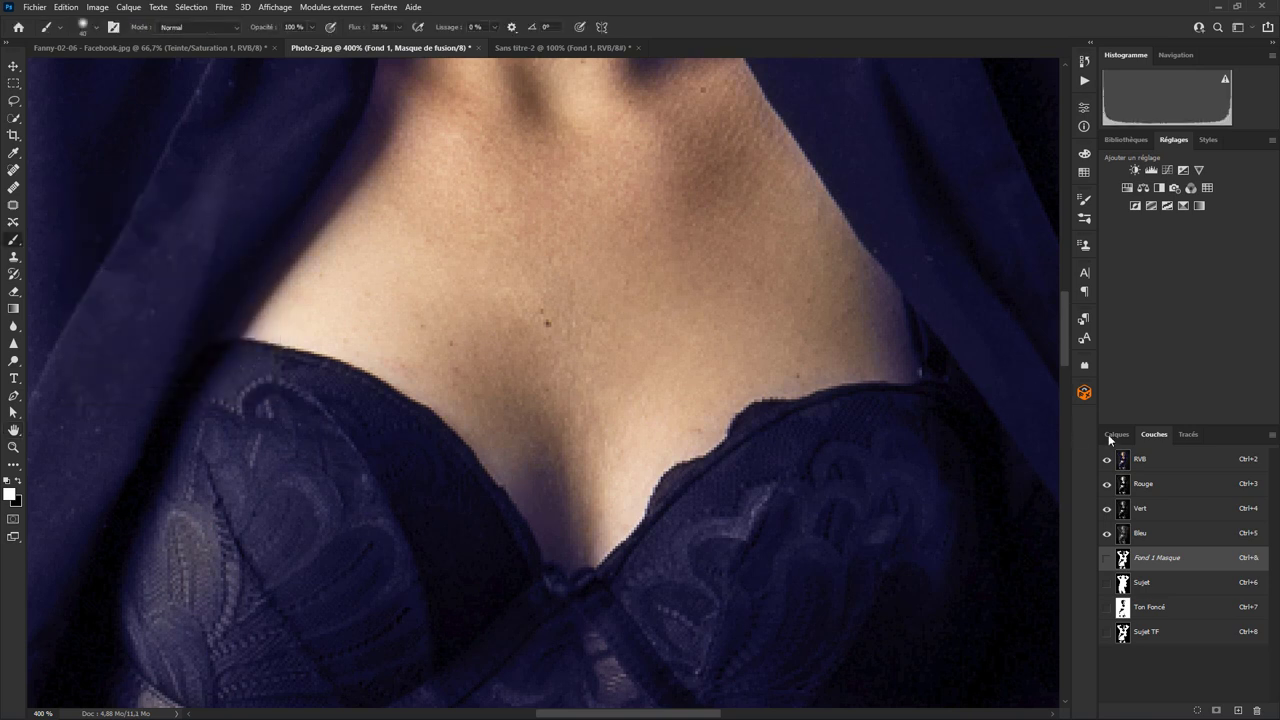
# Return to the RVB composite and layers, zoom out, and set Fond 1 opacity to 17%
pyautogui.click(1155, 466)
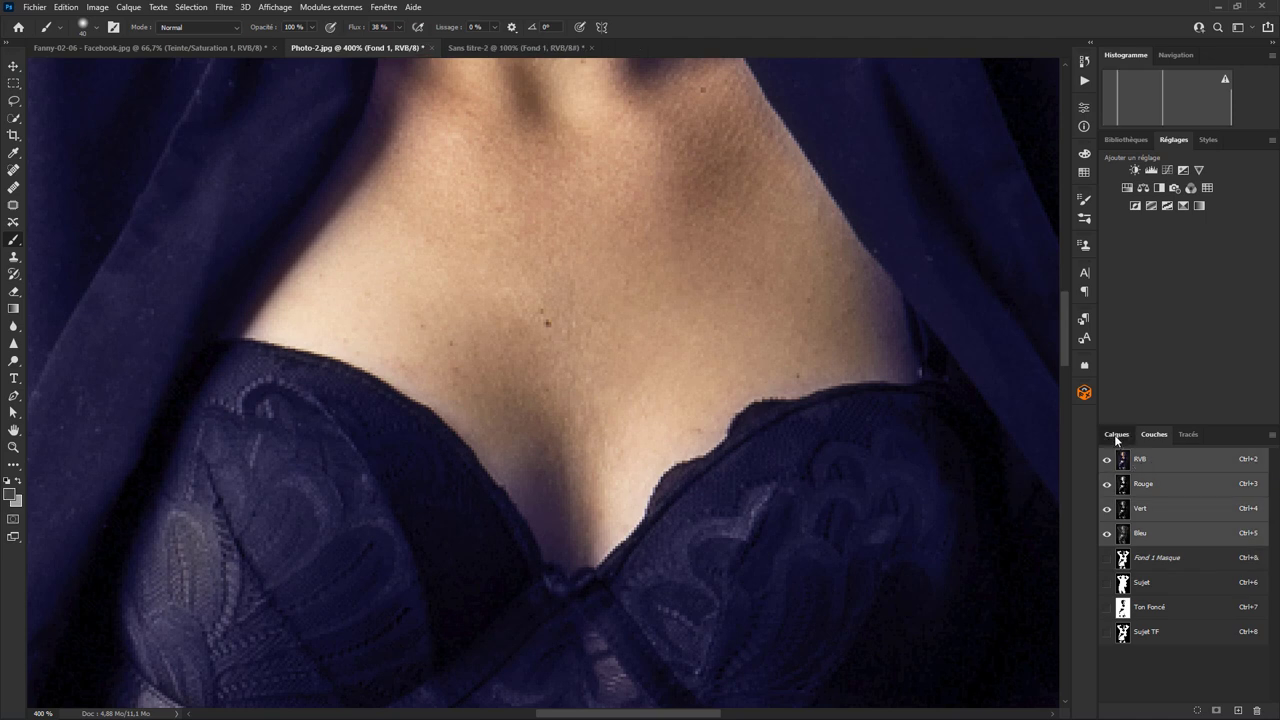
pyautogui.click(1116, 435)
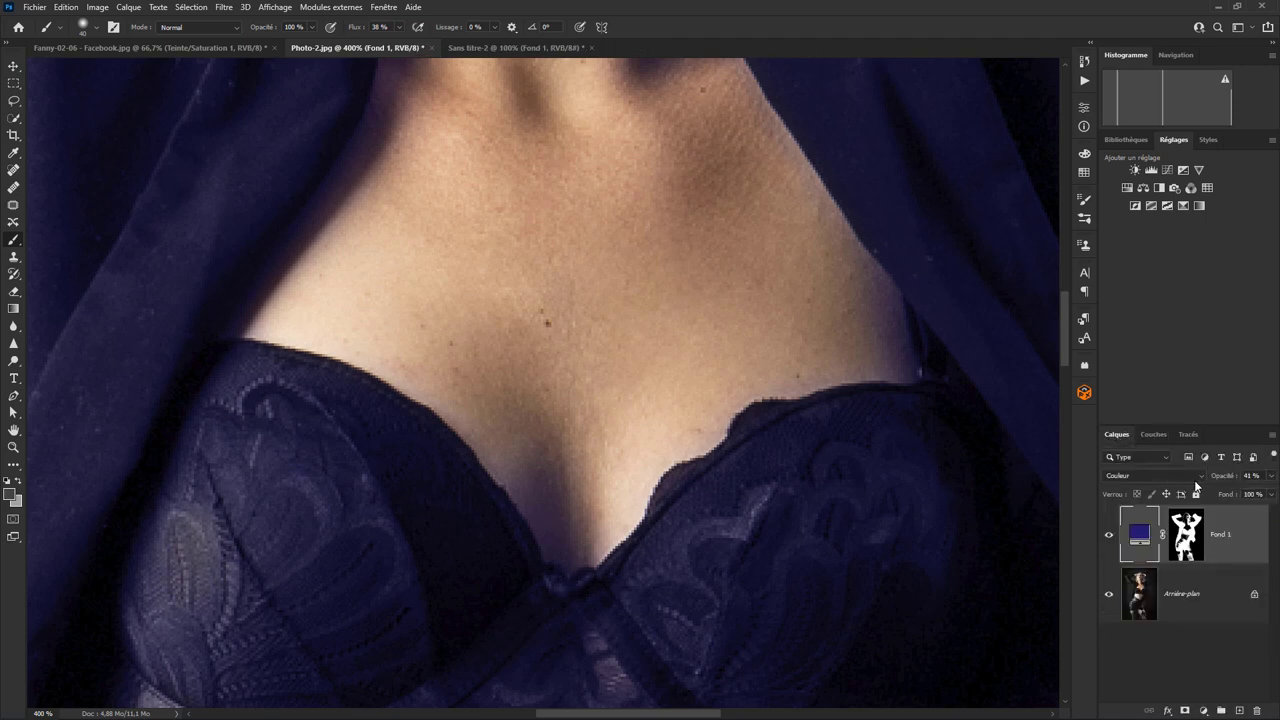
pyautogui.hotkey('ctrl', '-')
pyautogui.hotkey('ctrl', '-')
pyautogui.hotkey('ctrl', '-')
pyautogui.hotkey('ctrl', '-')
pyautogui.hotkey('ctrl', '-')
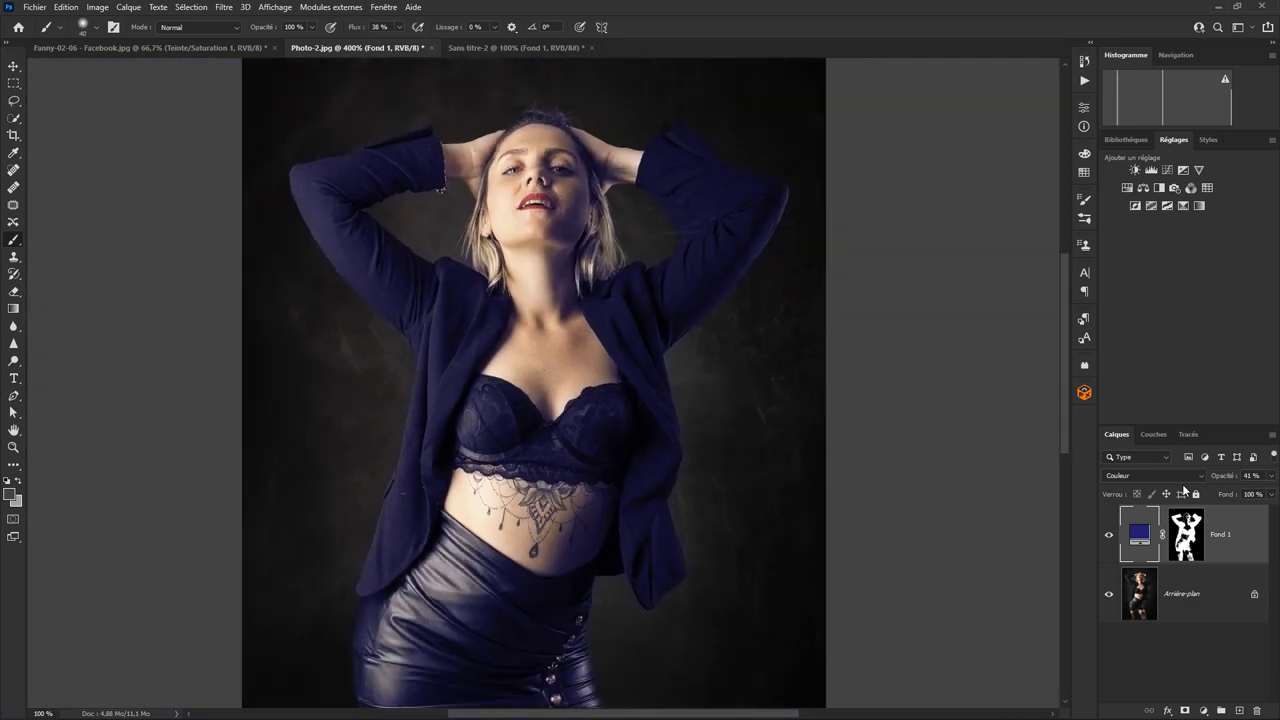
pyautogui.hotkey('ctrl', '-')
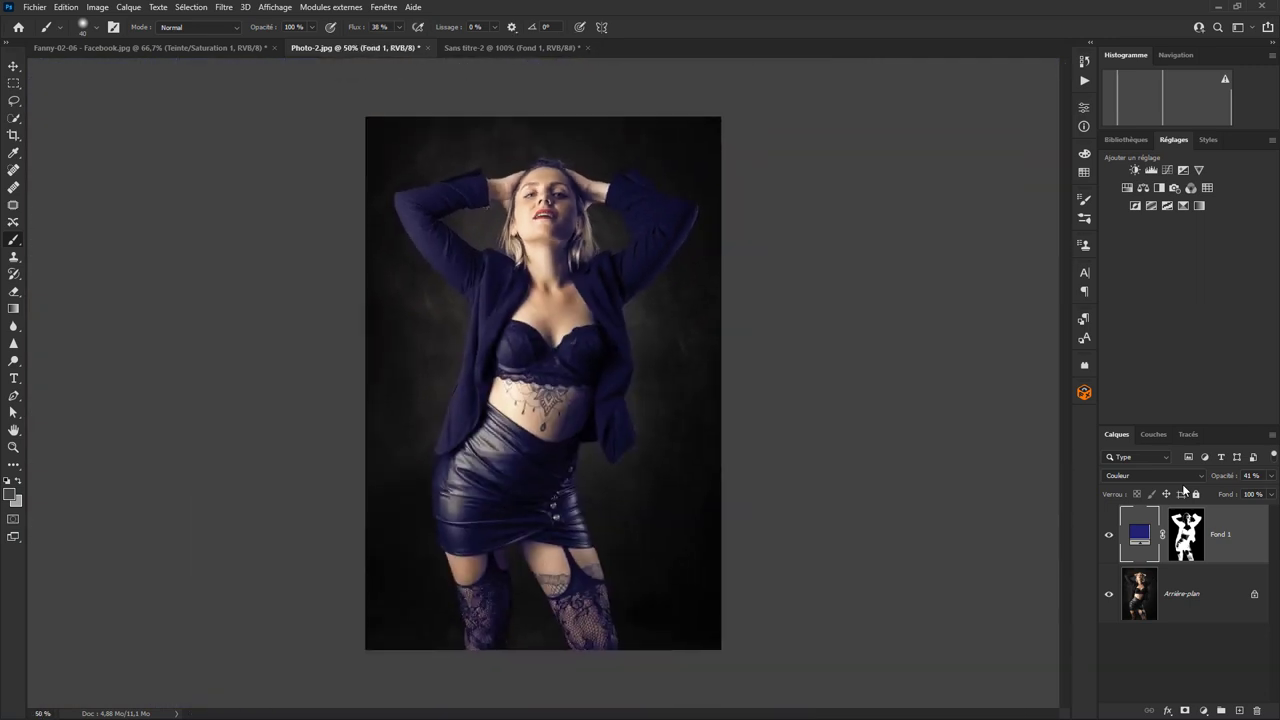
pyautogui.click(1271, 476)
pyautogui.moveTo(1232, 491)
pyautogui.mouseDown()
pyautogui.moveTo(1198, 497)
pyautogui.moveTo(1230, 495)
pyautogui.moveTo(1219, 494)
pyautogui.mouseUp()
pyautogui.click(1207, 610)
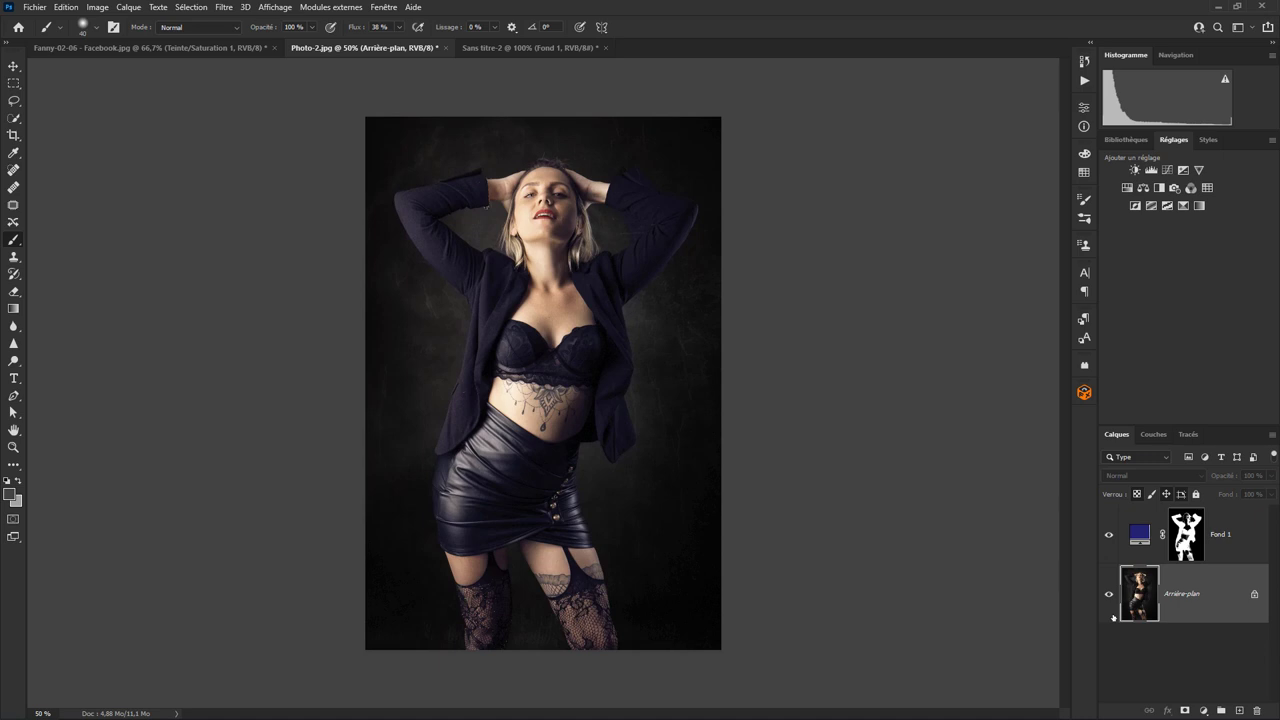
pyautogui.click(224, 8)
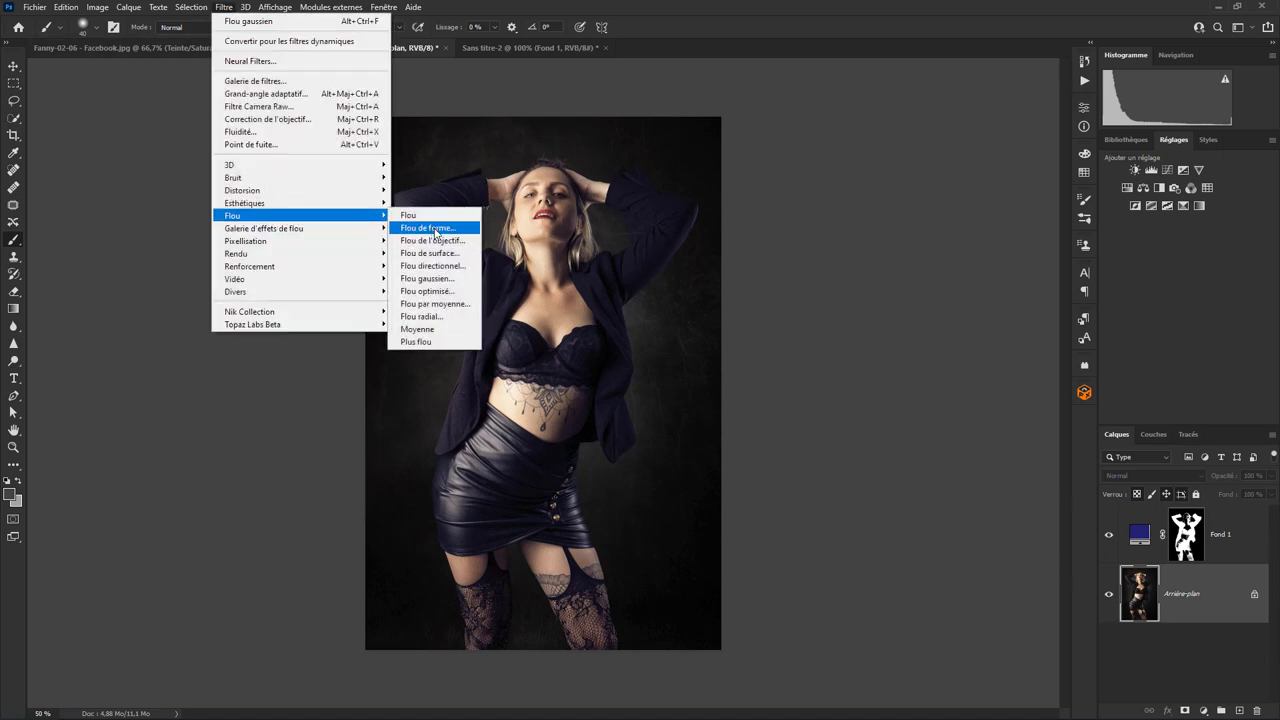
pyautogui.click(440, 241)
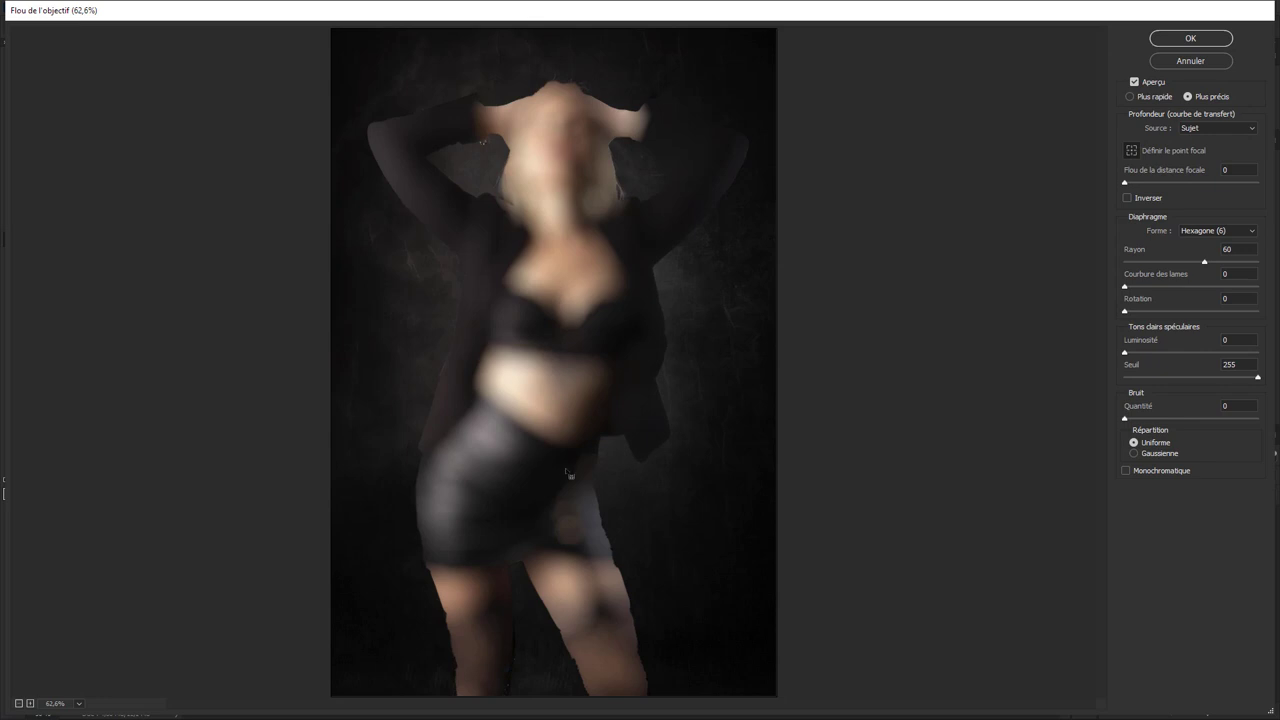
pyautogui.click(1218, 128)
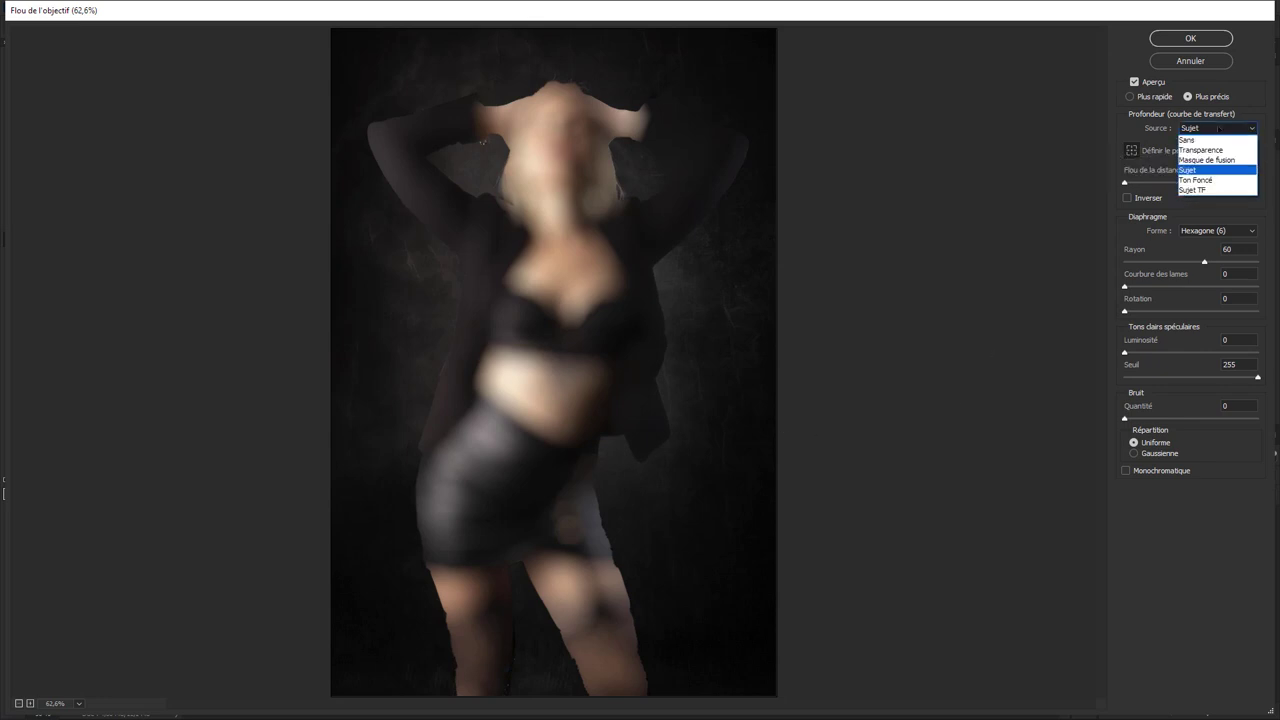
pyautogui.click(1190, 171)
pyautogui.click(1148, 198)
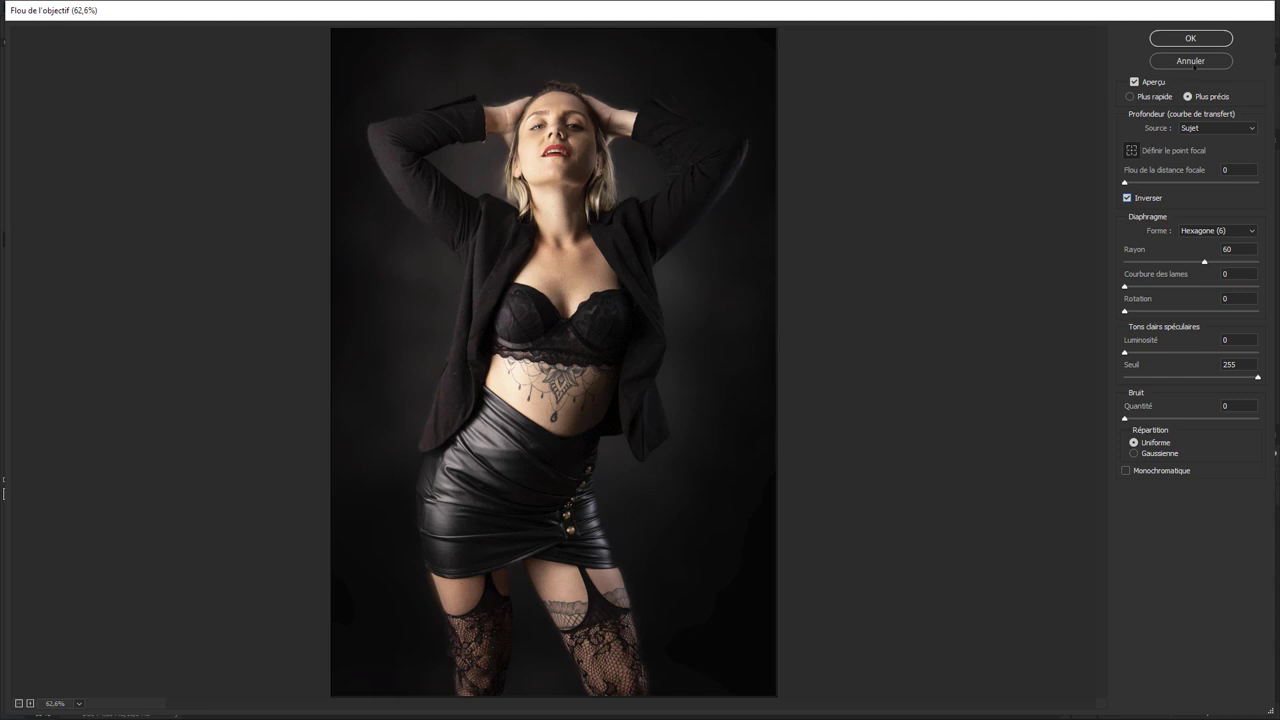
pyautogui.click(1193, 62)
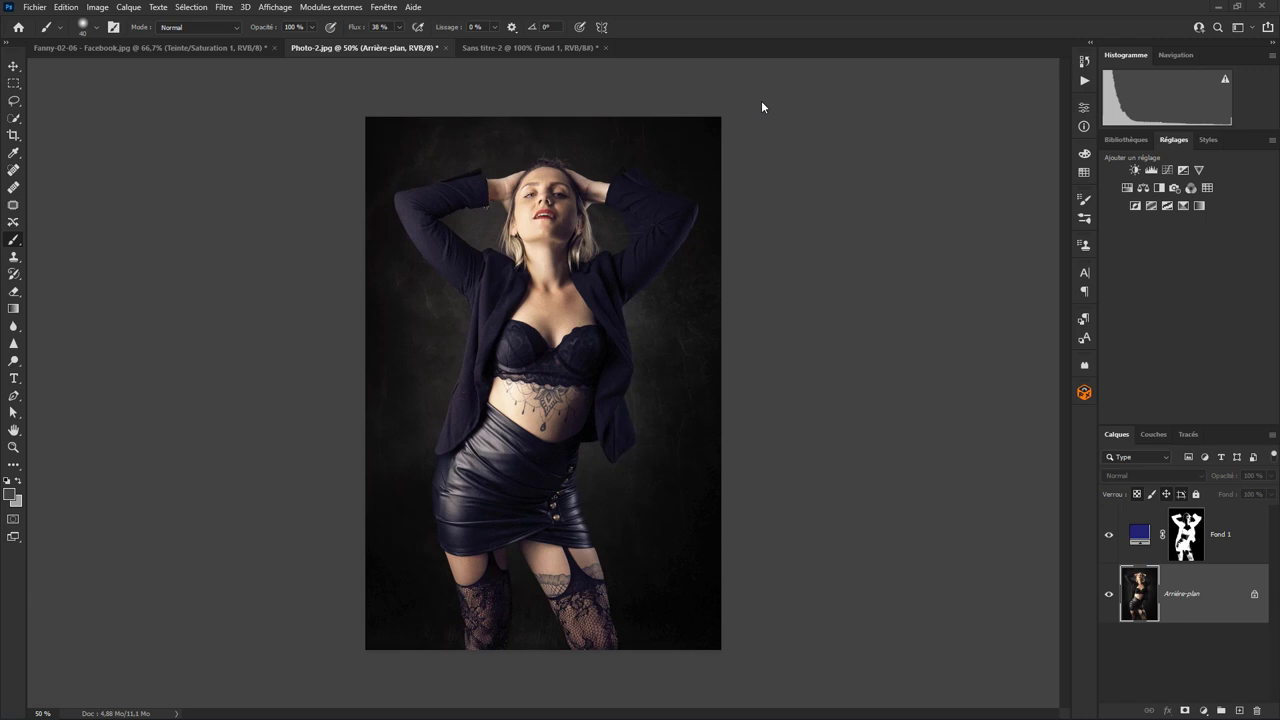
# Switch to Sans titre-2 and toggle the red colour layer off, on, then off
pyautogui.click(556, 47)
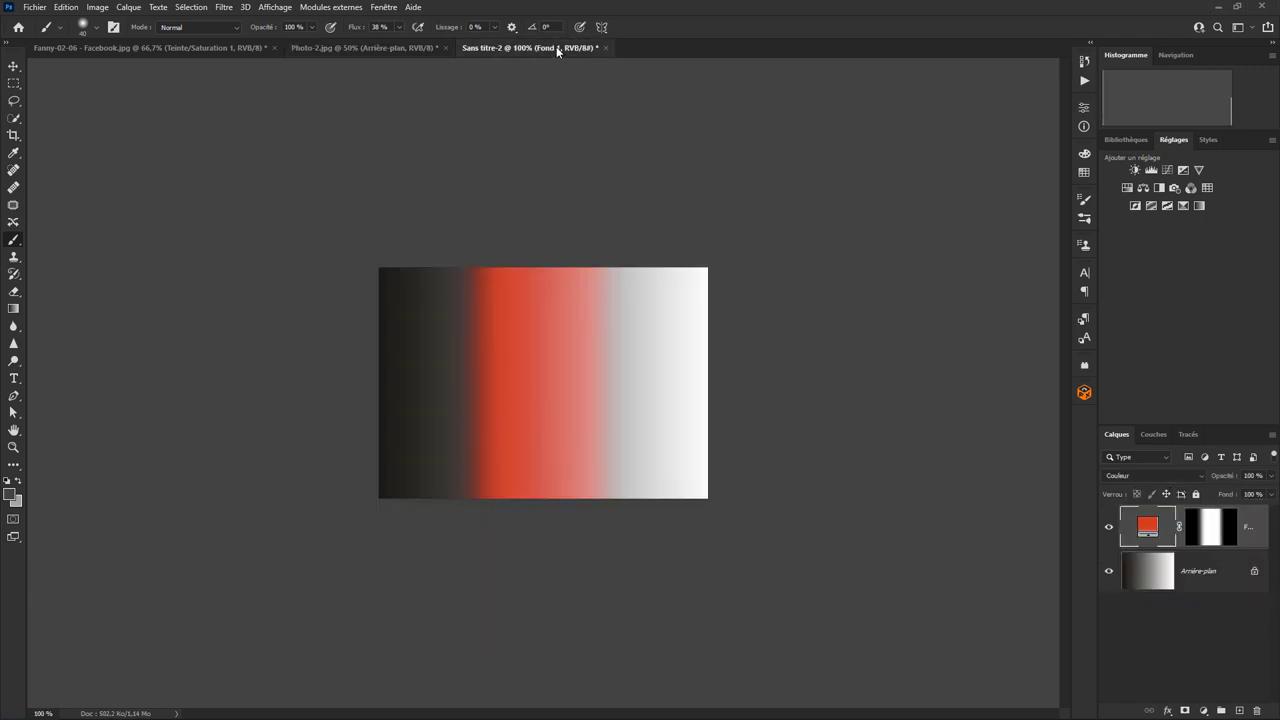
pyautogui.click(1271, 43)
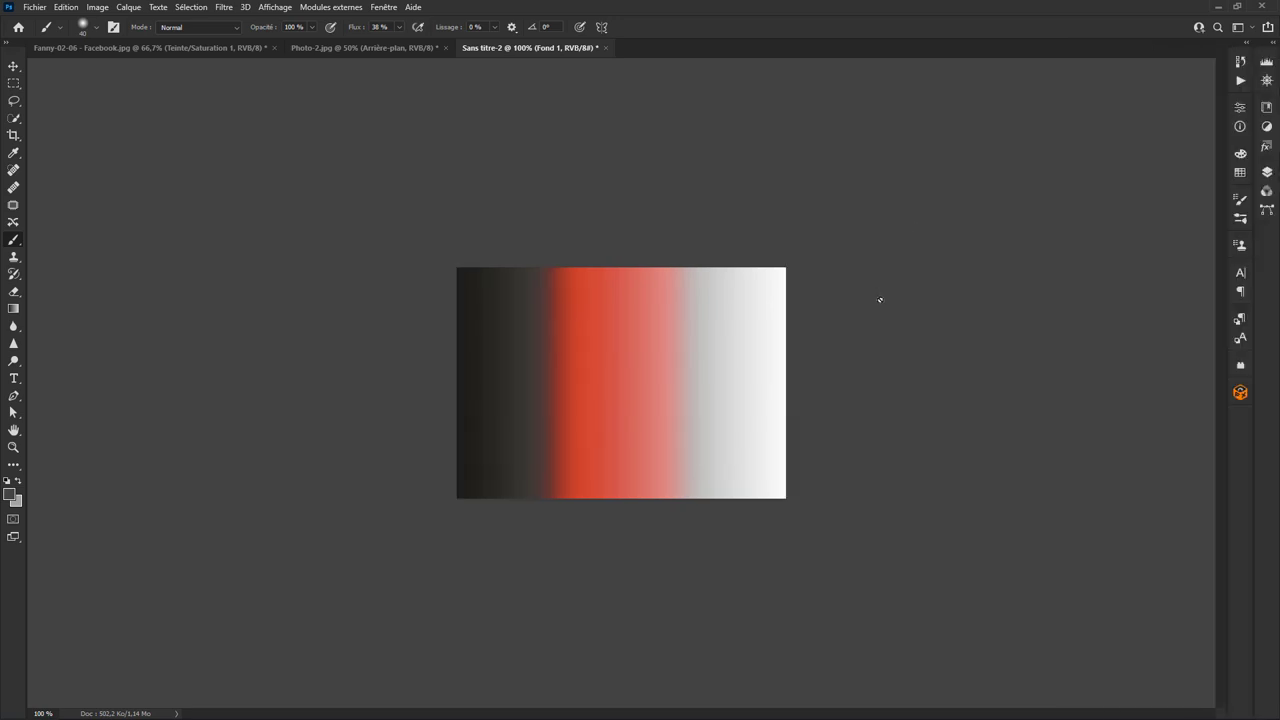
pyautogui.click(1272, 47)
pyautogui.click(1109, 528)
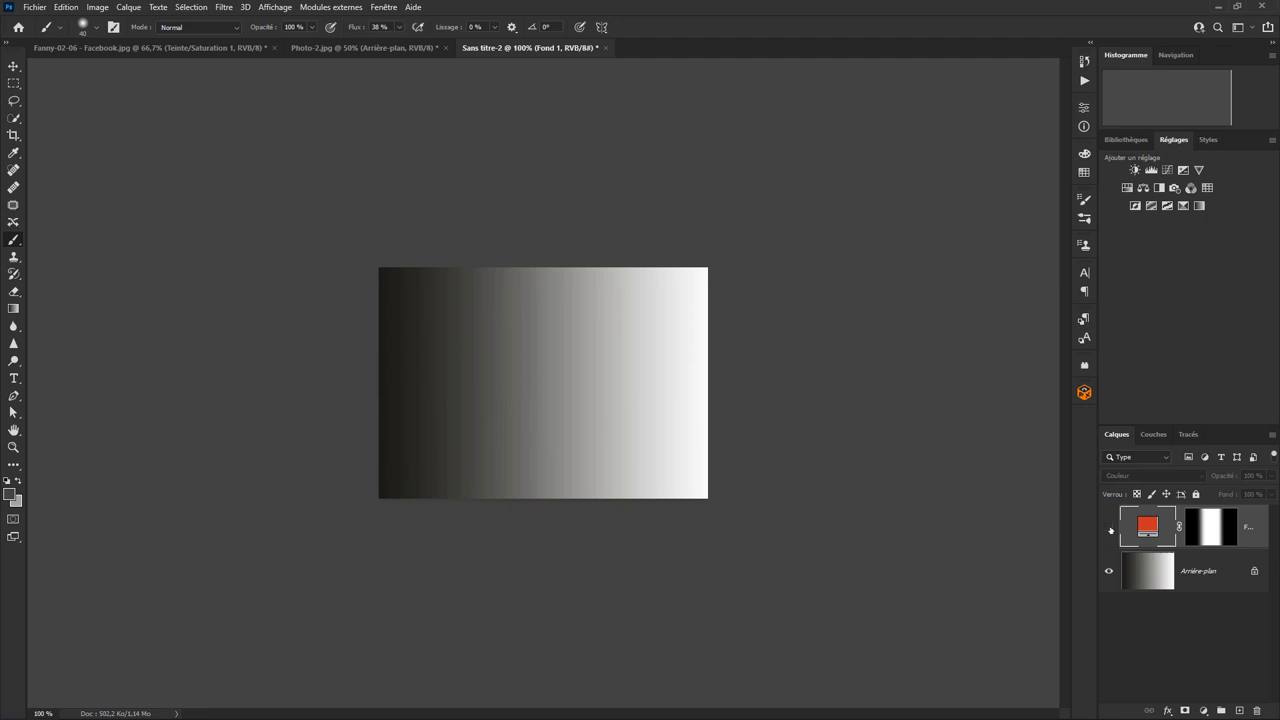
pyautogui.click(1109, 527)
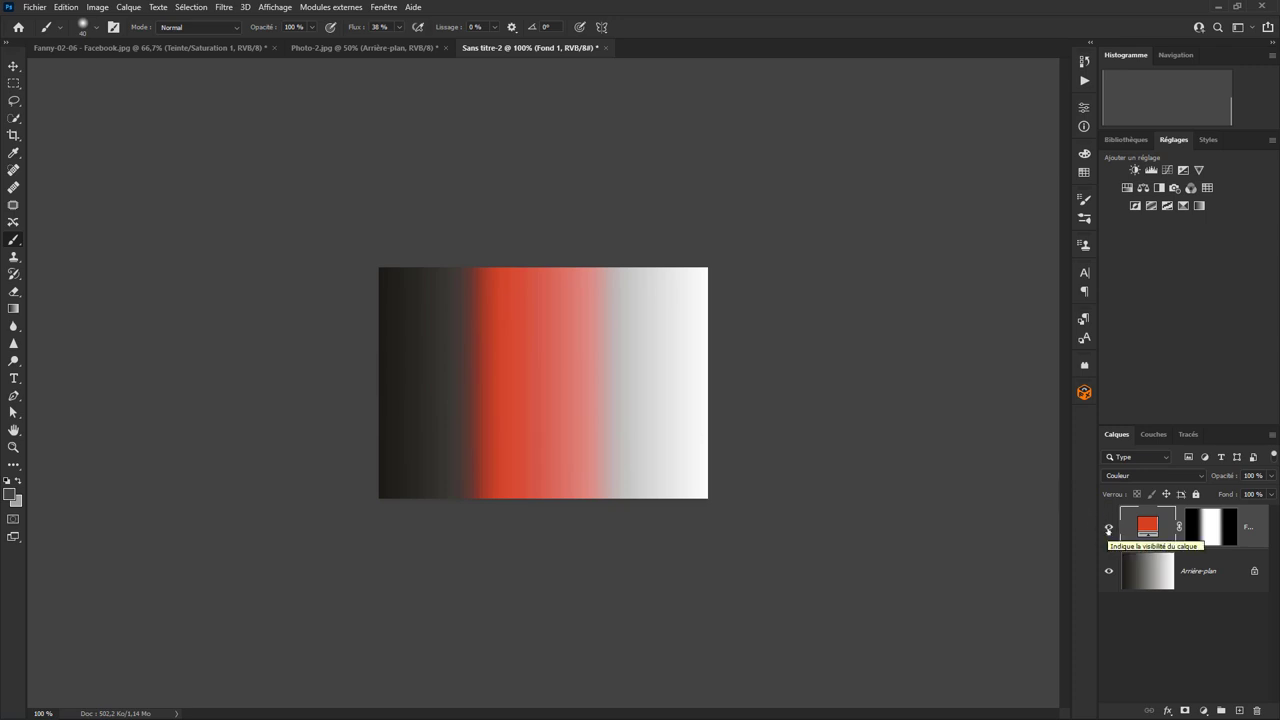
pyautogui.click(1108, 528)
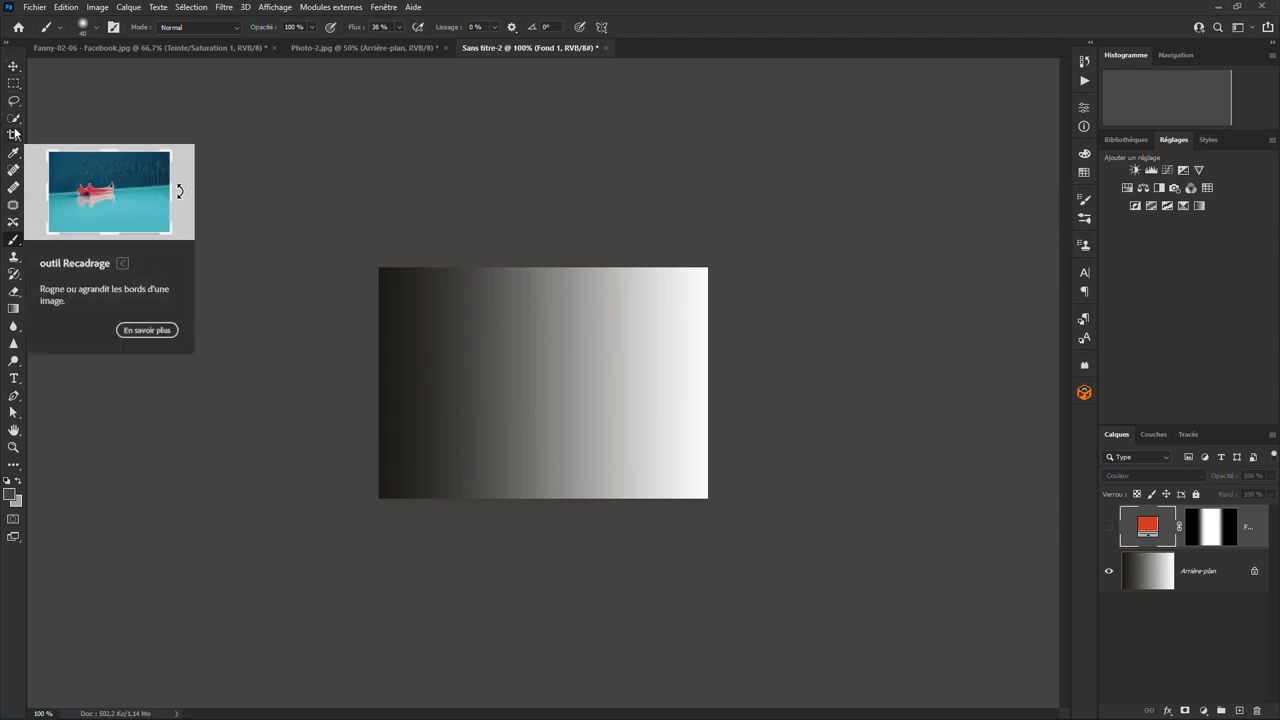
pyautogui.click(226, 8)
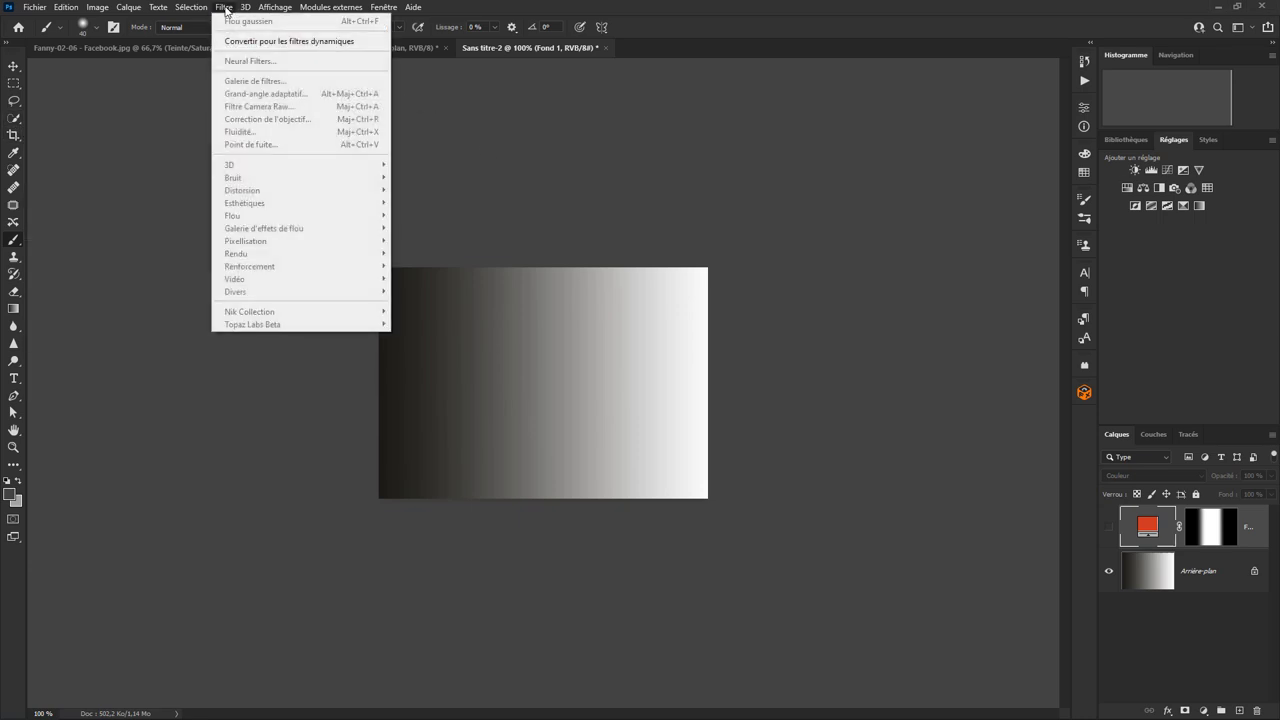
pyautogui.click(226, 8)
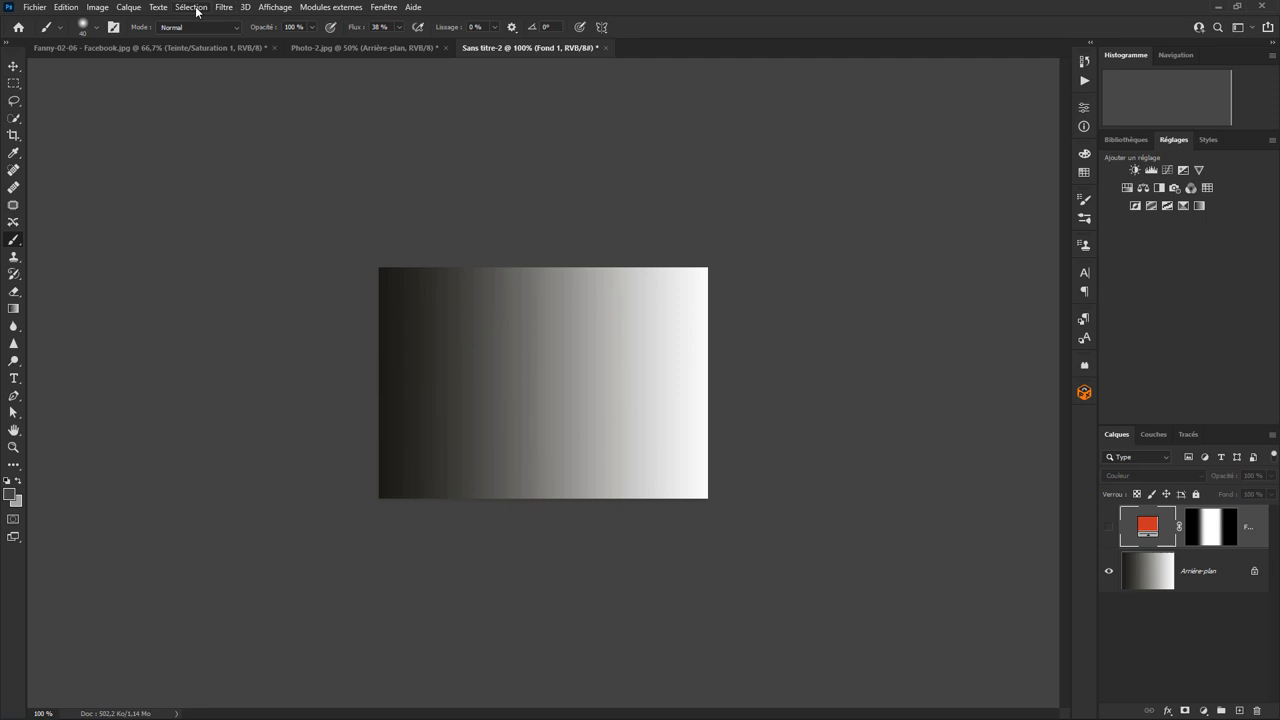
pyautogui.click(195, 8)
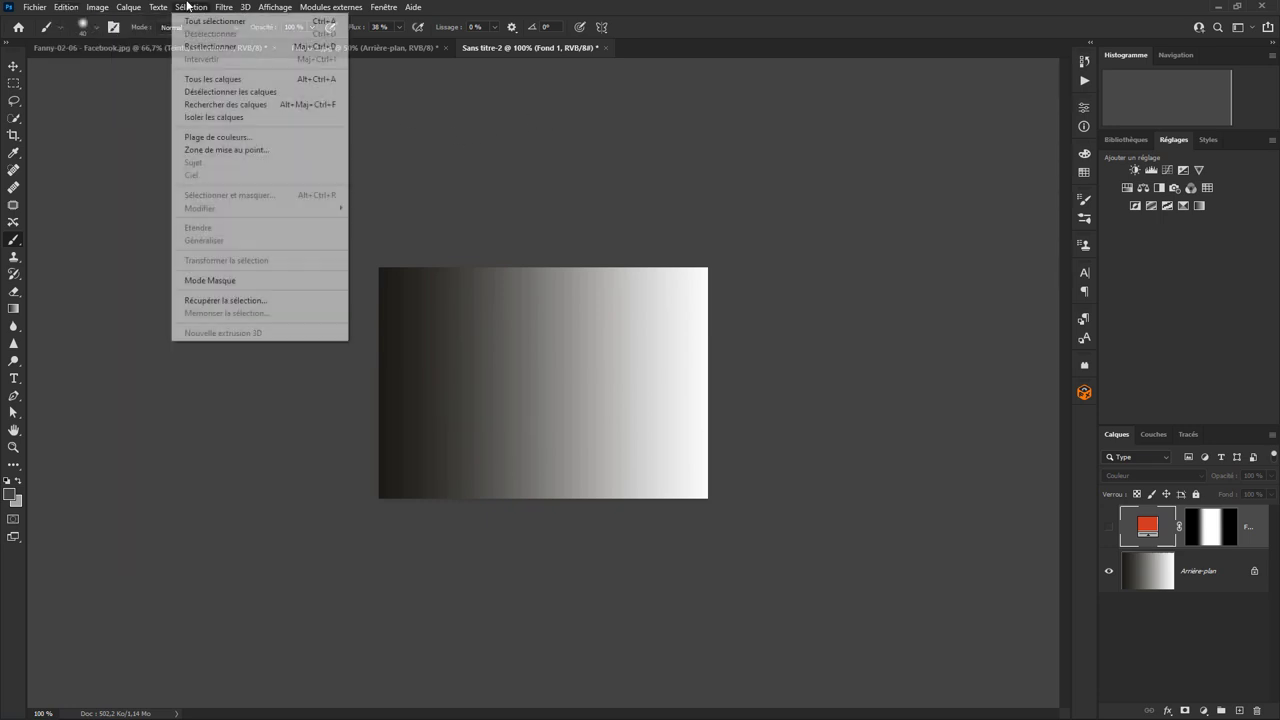
pyautogui.click(214, 139)
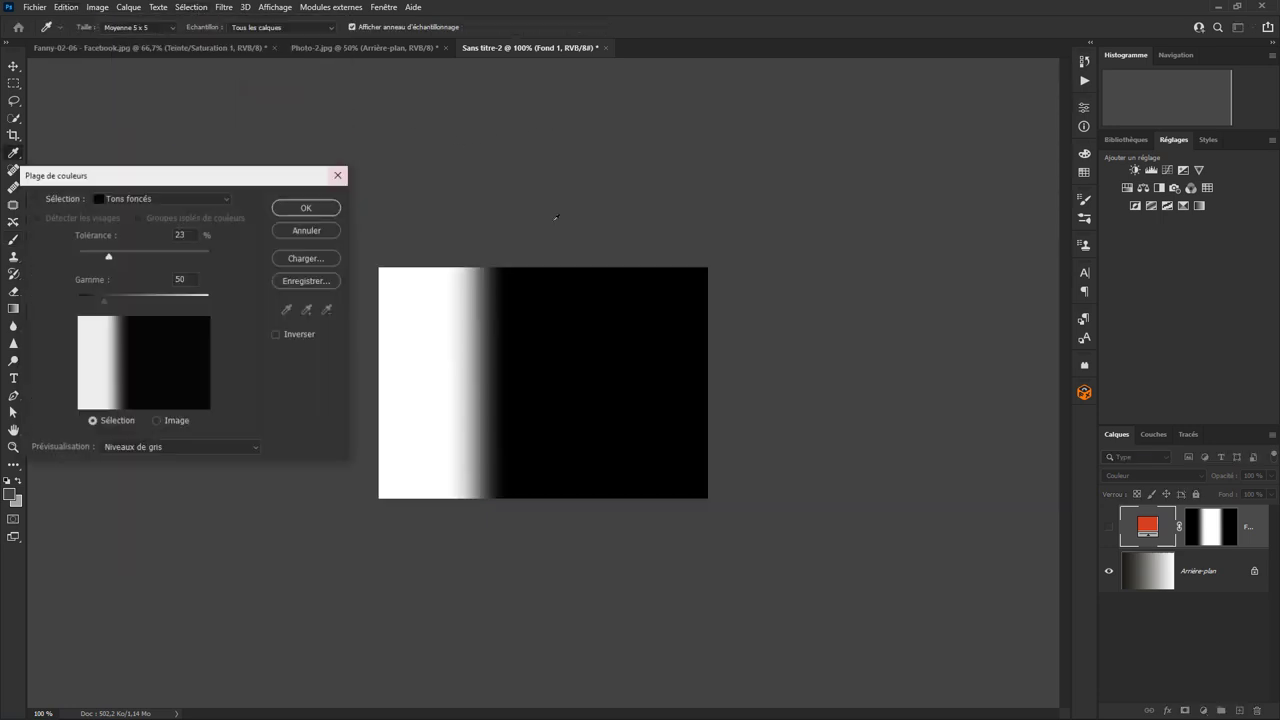
pyautogui.click(186, 200)
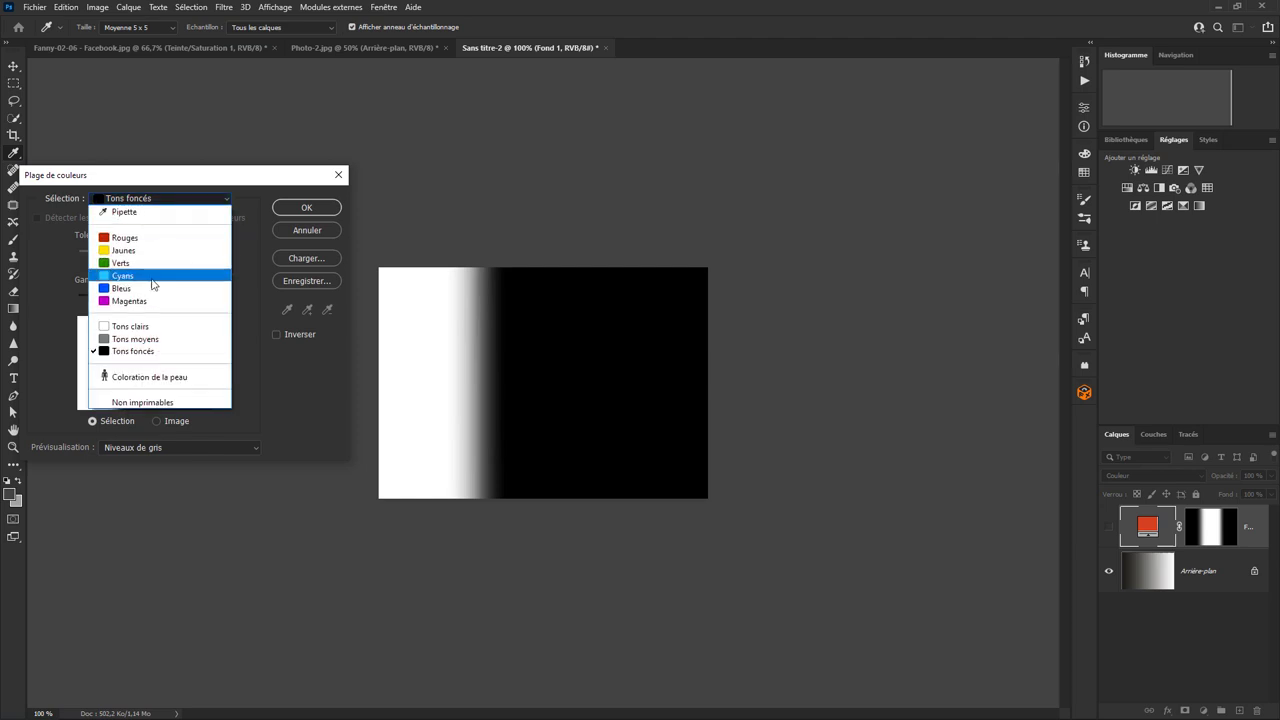
pyautogui.click(151, 346)
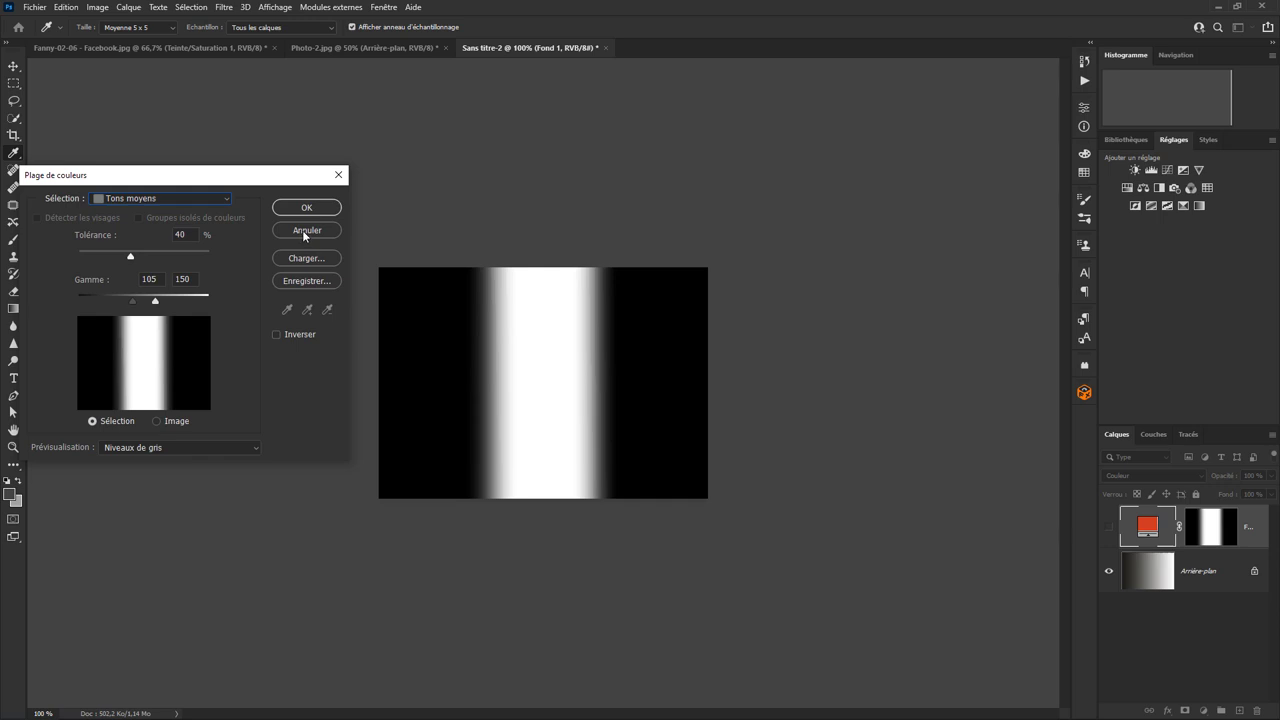
pyautogui.click(303, 231)
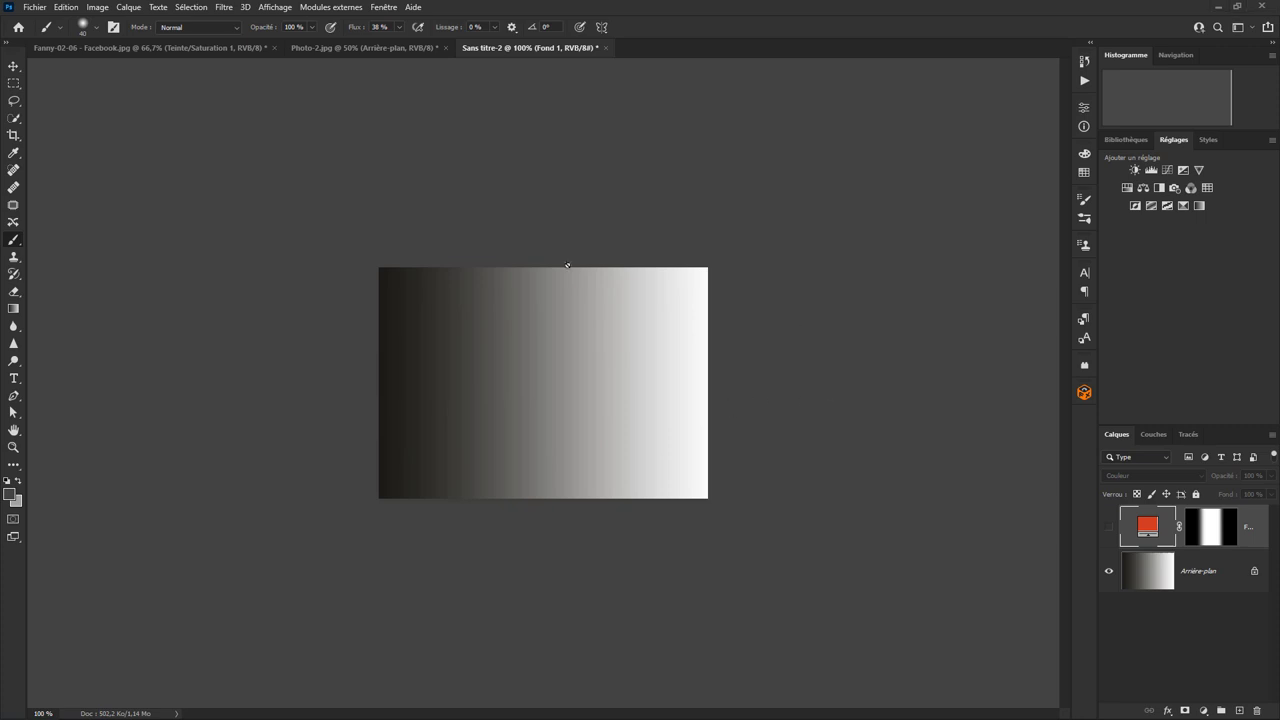
# Create a new blank document and fill it with a left-to-right black-to-white gradient
pyautogui.click(36, 8)
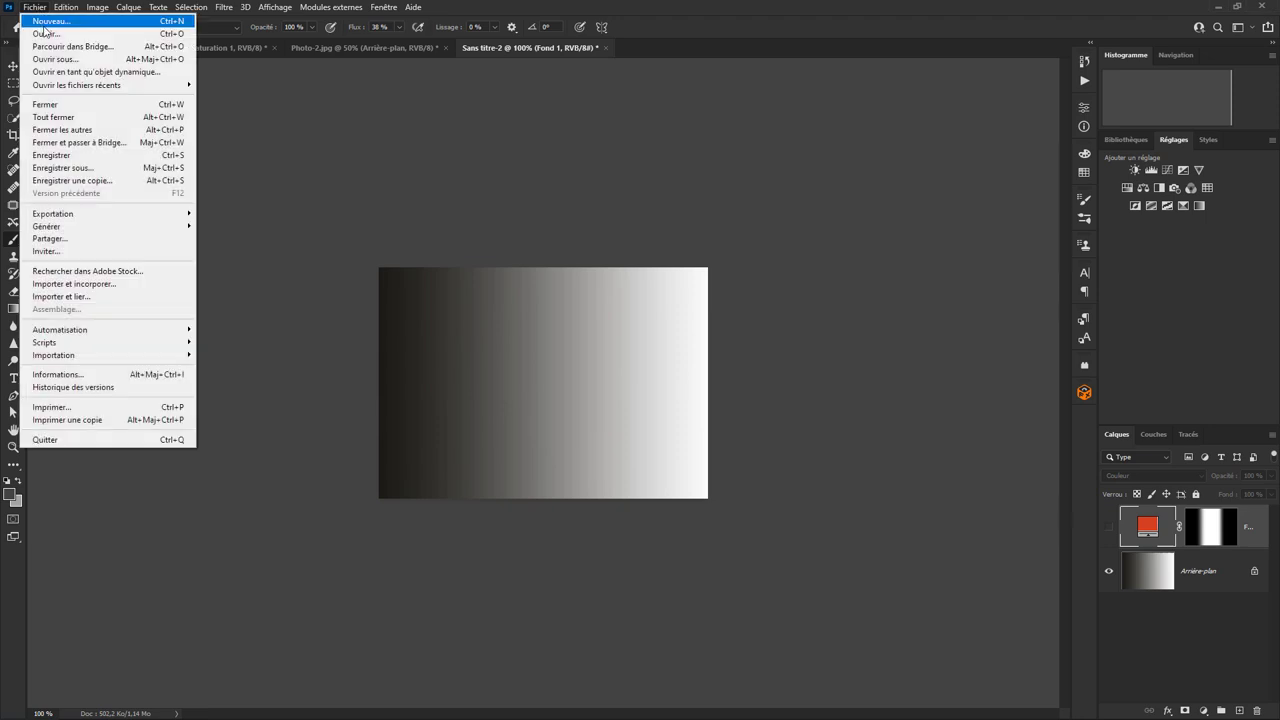
pyautogui.click(44, 24)
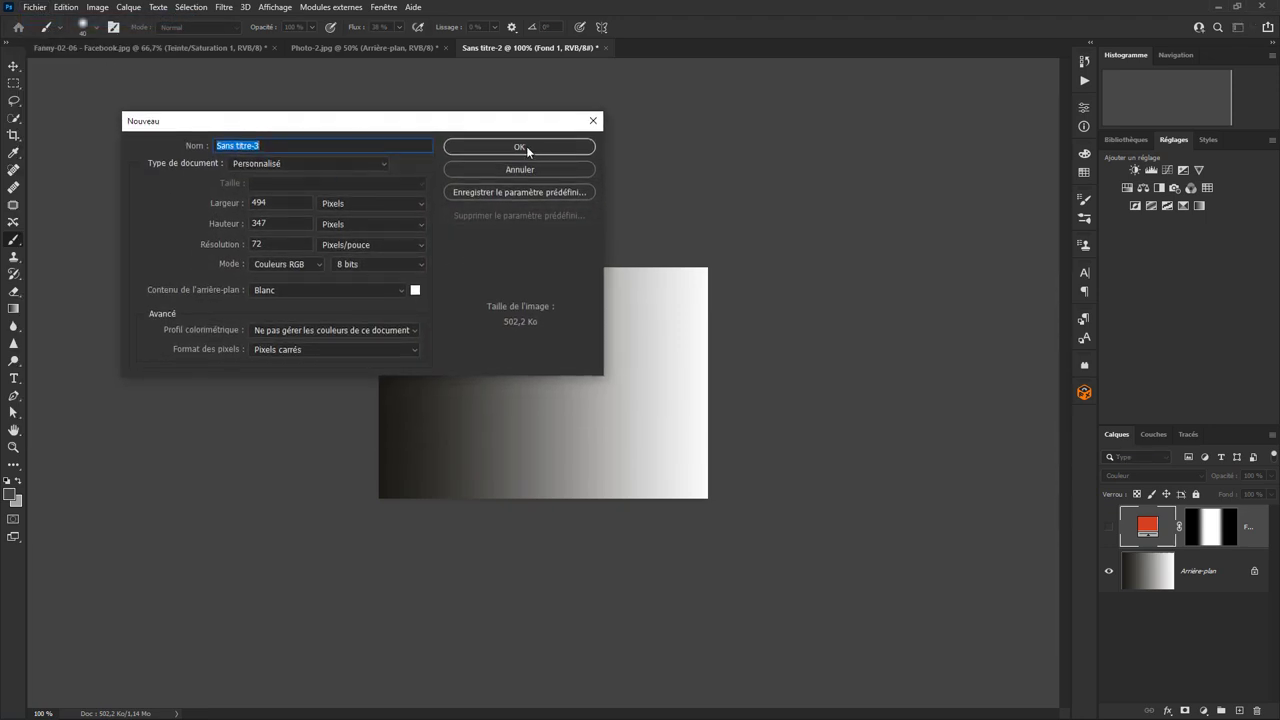
pyautogui.click(527, 148)
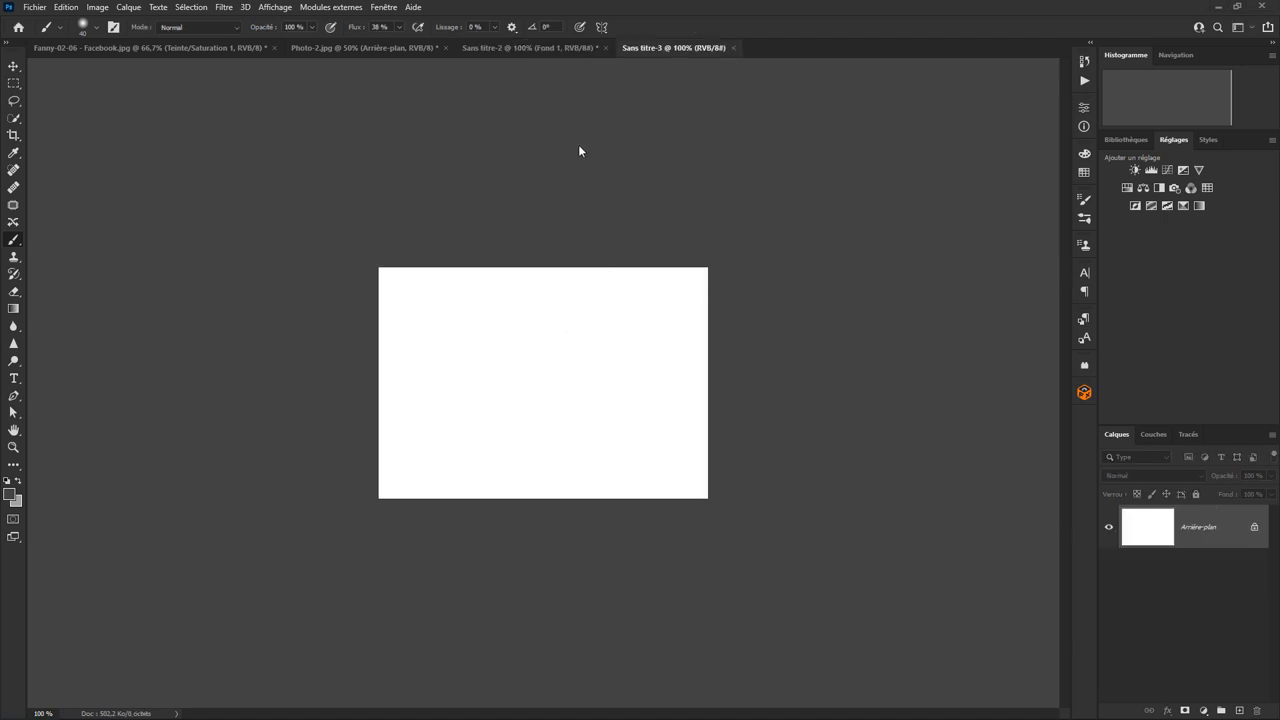
pyautogui.click(14, 308)
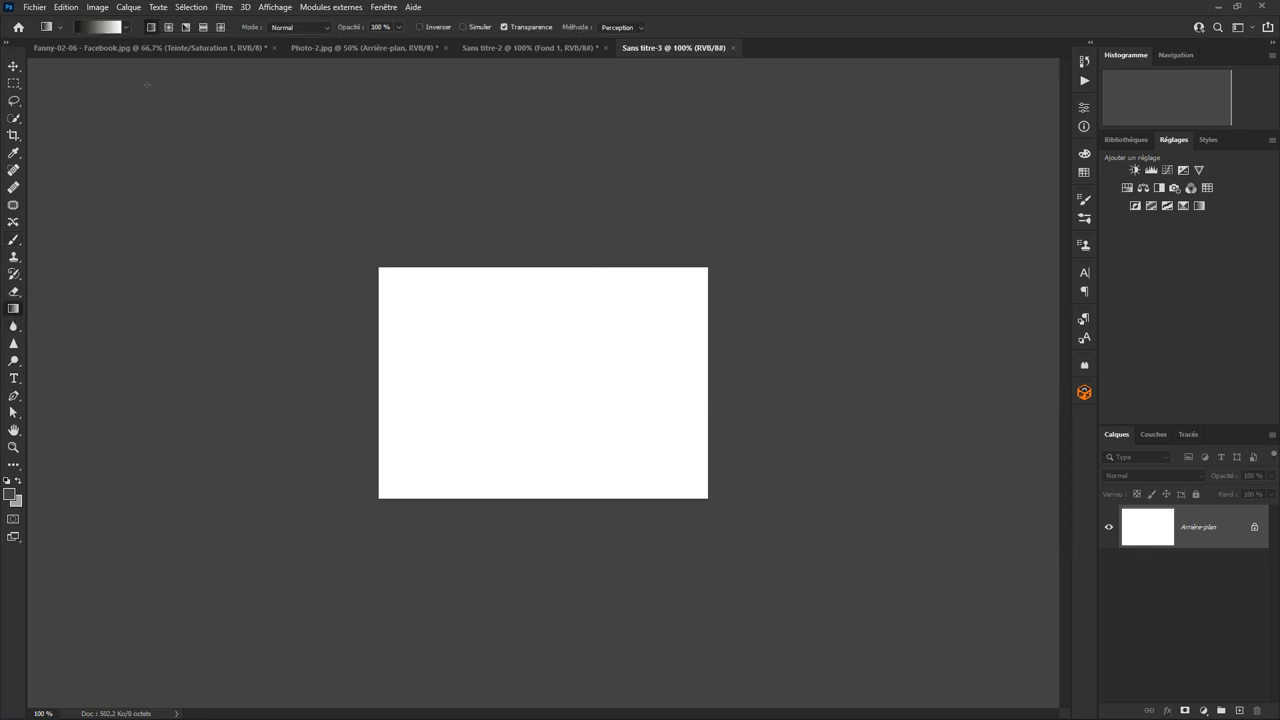
pyautogui.moveTo(369, 378); pyautogui.dragTo(714, 389)
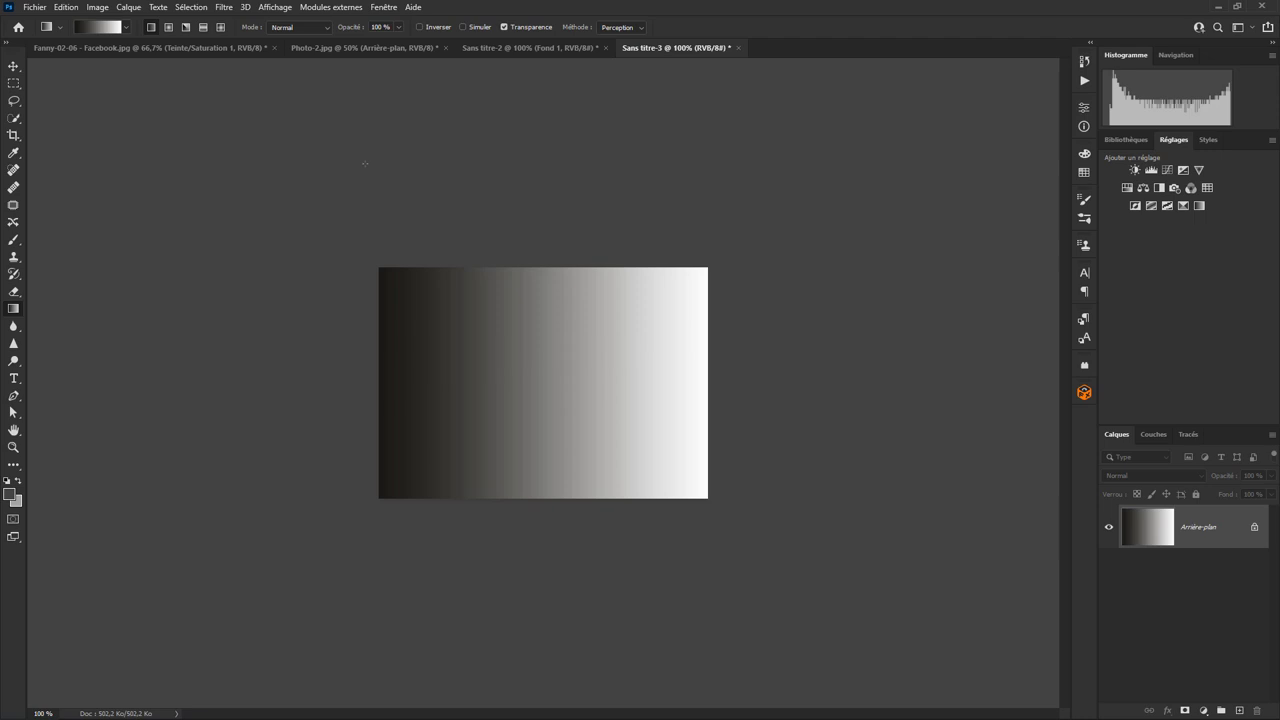
# Select the gradient's shadows using Plage de couleurs with Tons foncés
pyautogui.click(191, 8)
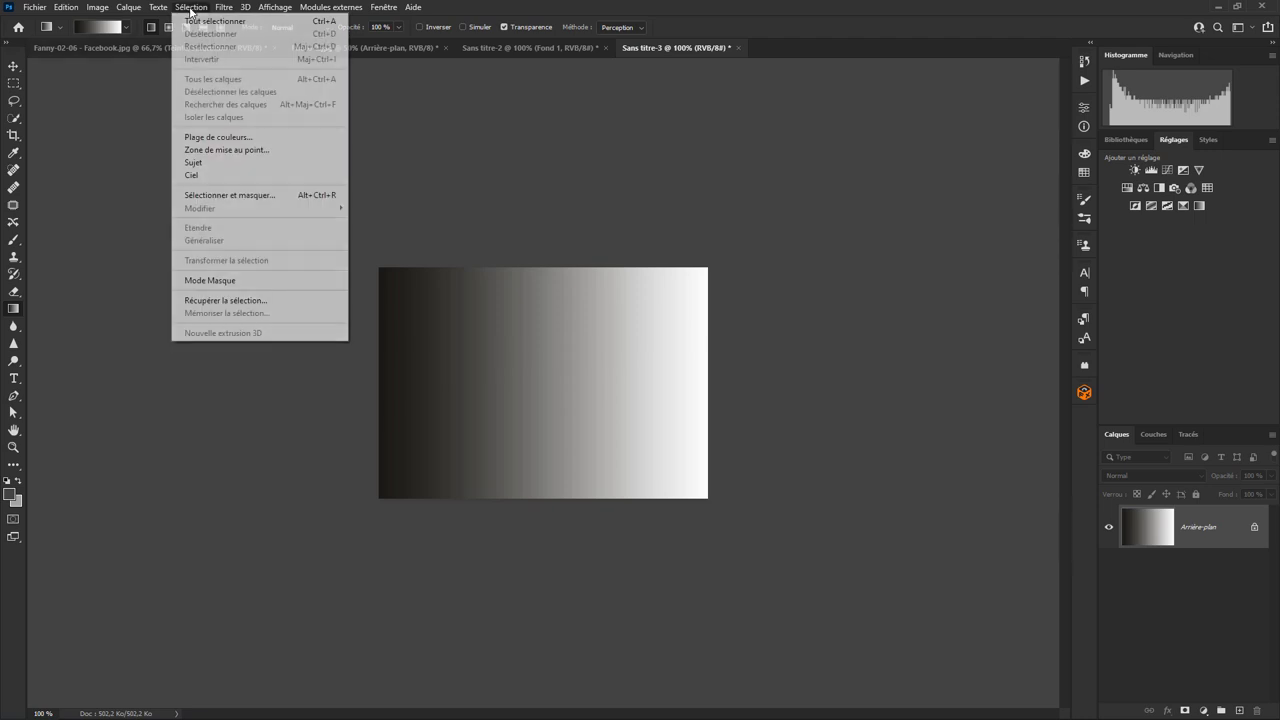
pyautogui.click(230, 137)
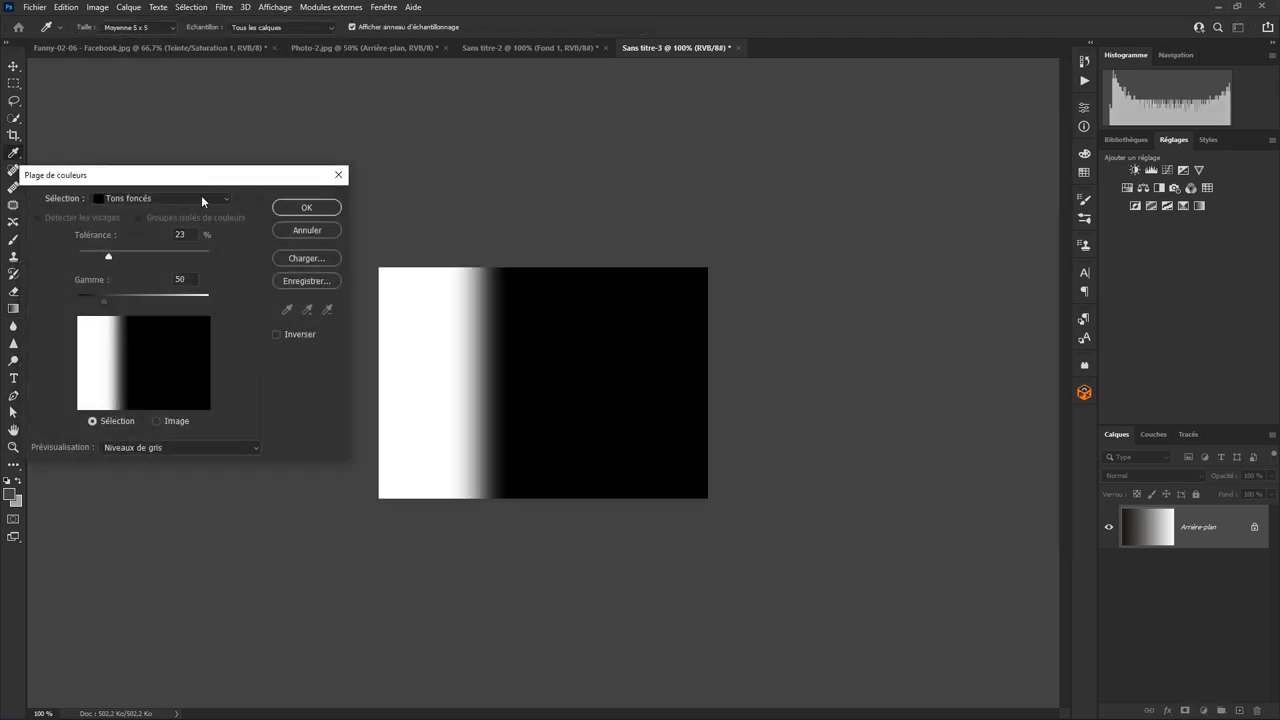
pyautogui.click(213, 199)
pyautogui.click(150, 349)
pyautogui.click(307, 208)
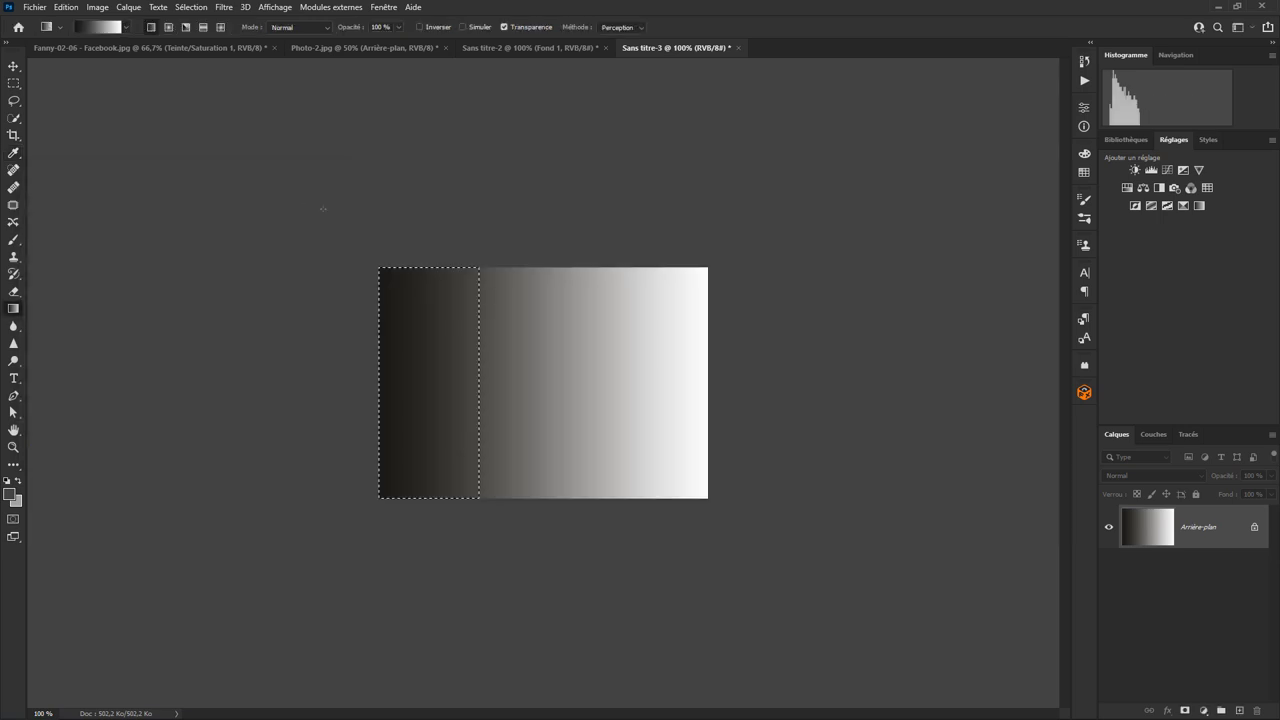
pyautogui.click(186, 9)
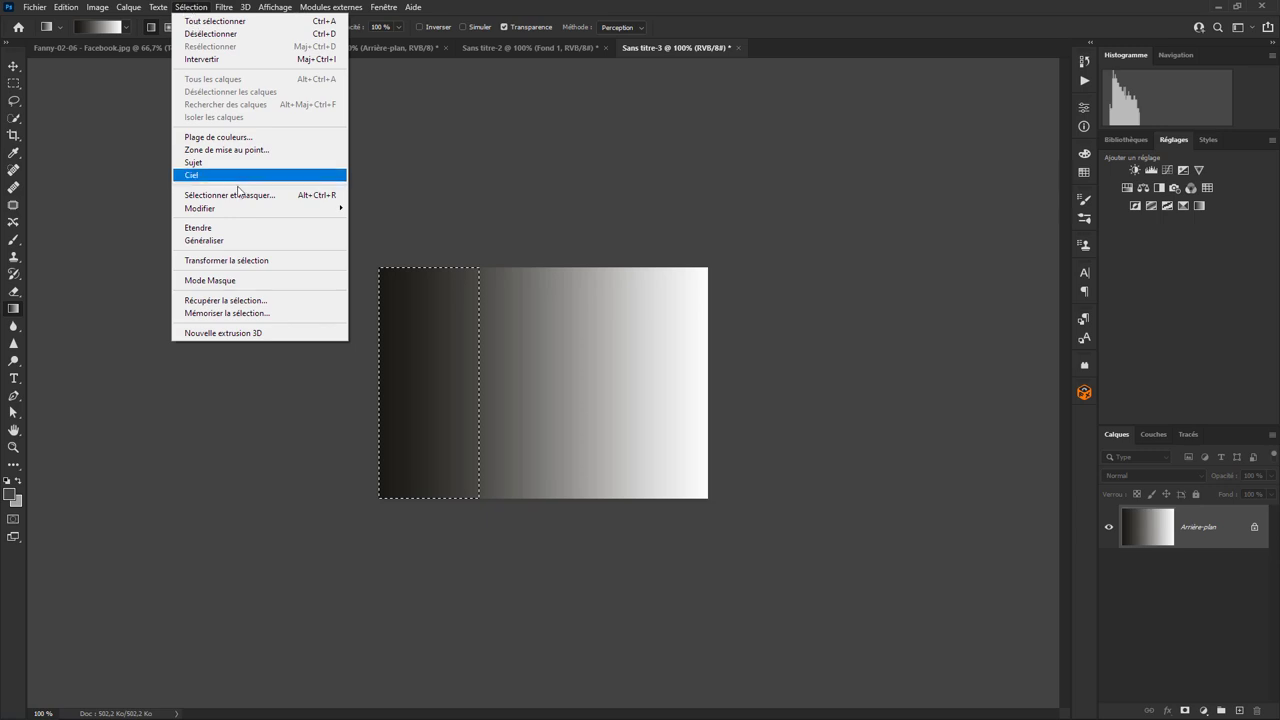
# Save the shadow selection as channel TF, check the channel list, and deselect
pyautogui.click(260, 314)
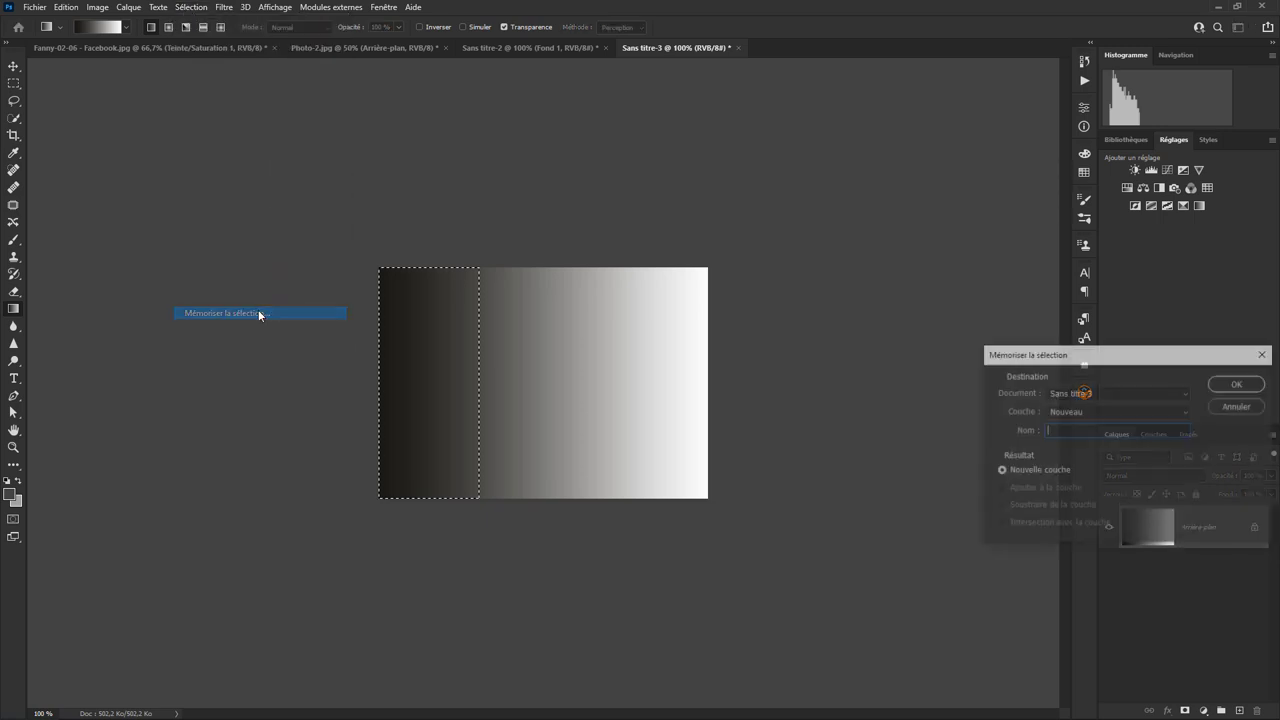
pyautogui.write('01')
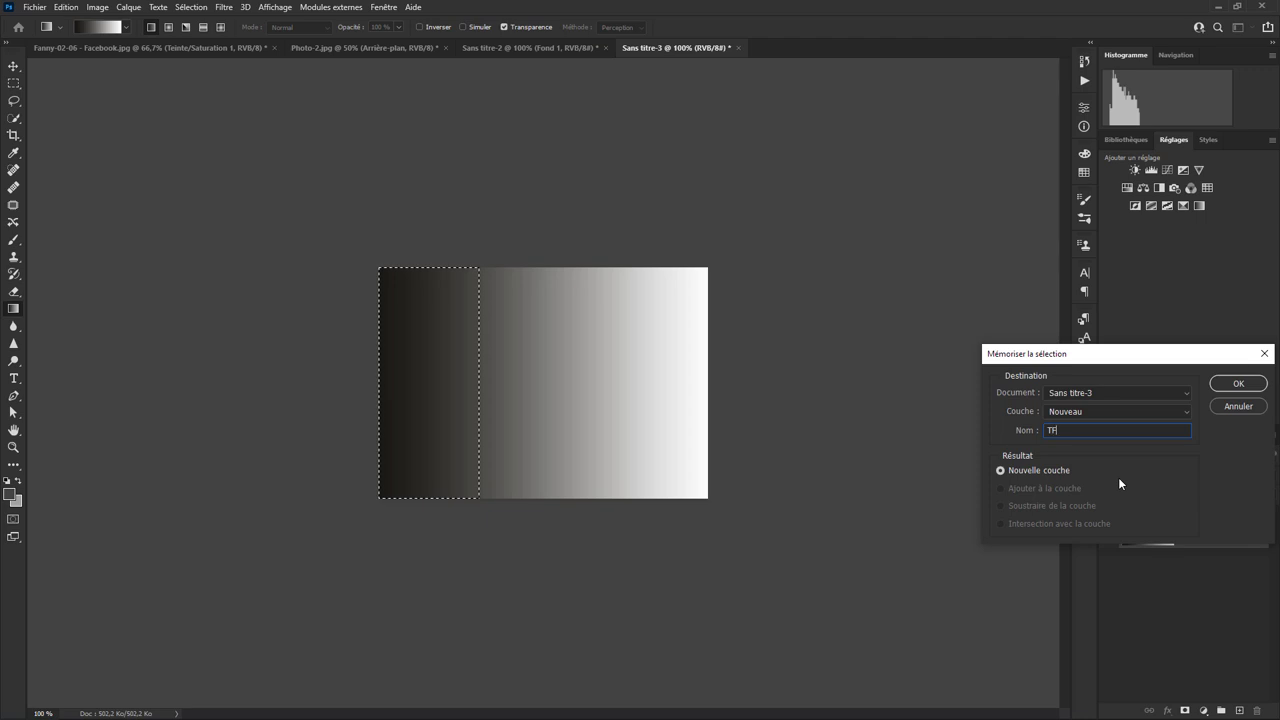
pyautogui.press('Return')
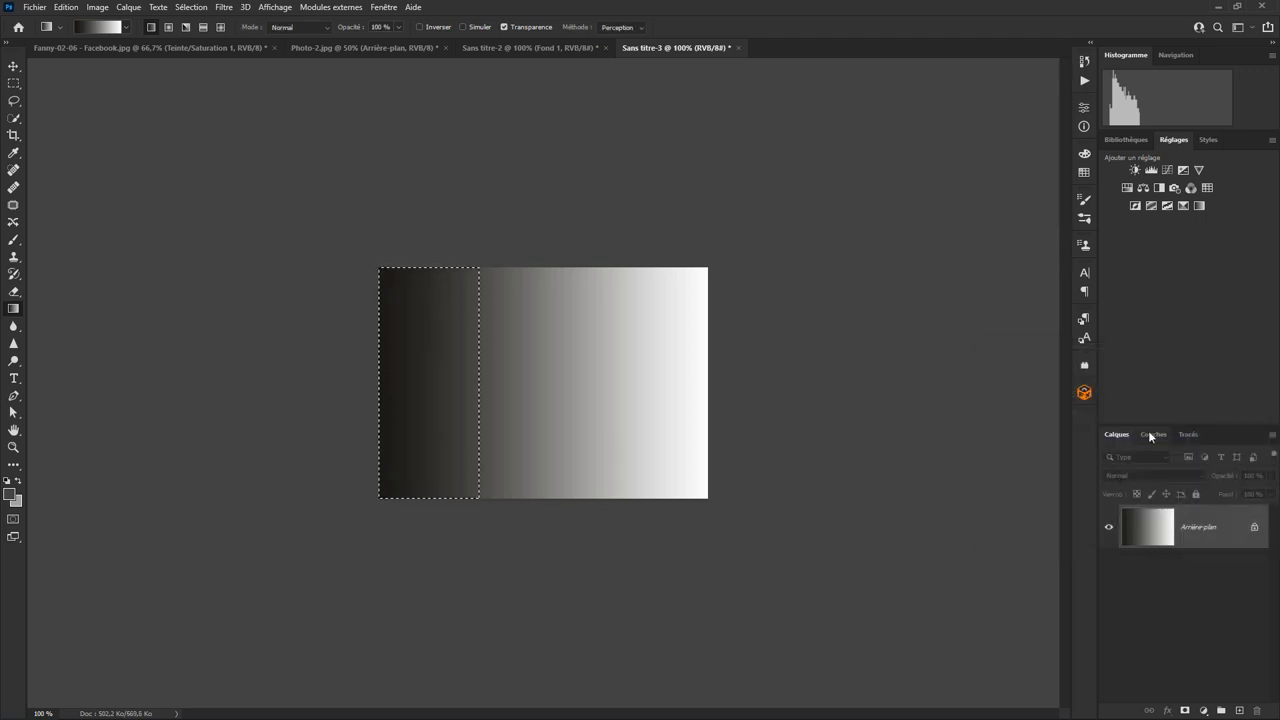
pyautogui.click(1153, 436)
pyautogui.click(1116, 435)
pyautogui.hotkey('ctrl', 'd')
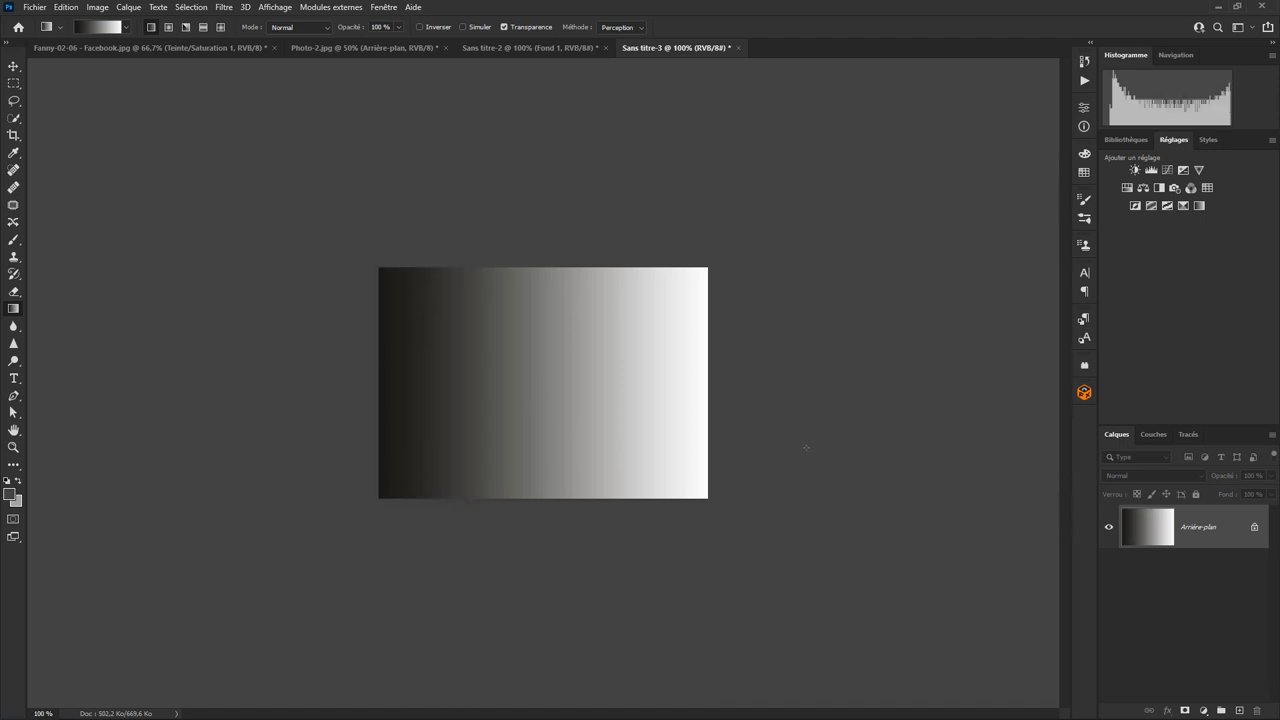
# Select the gradient's highlights using Plage de couleurs with Tons clairs
pyautogui.click(189, 8)
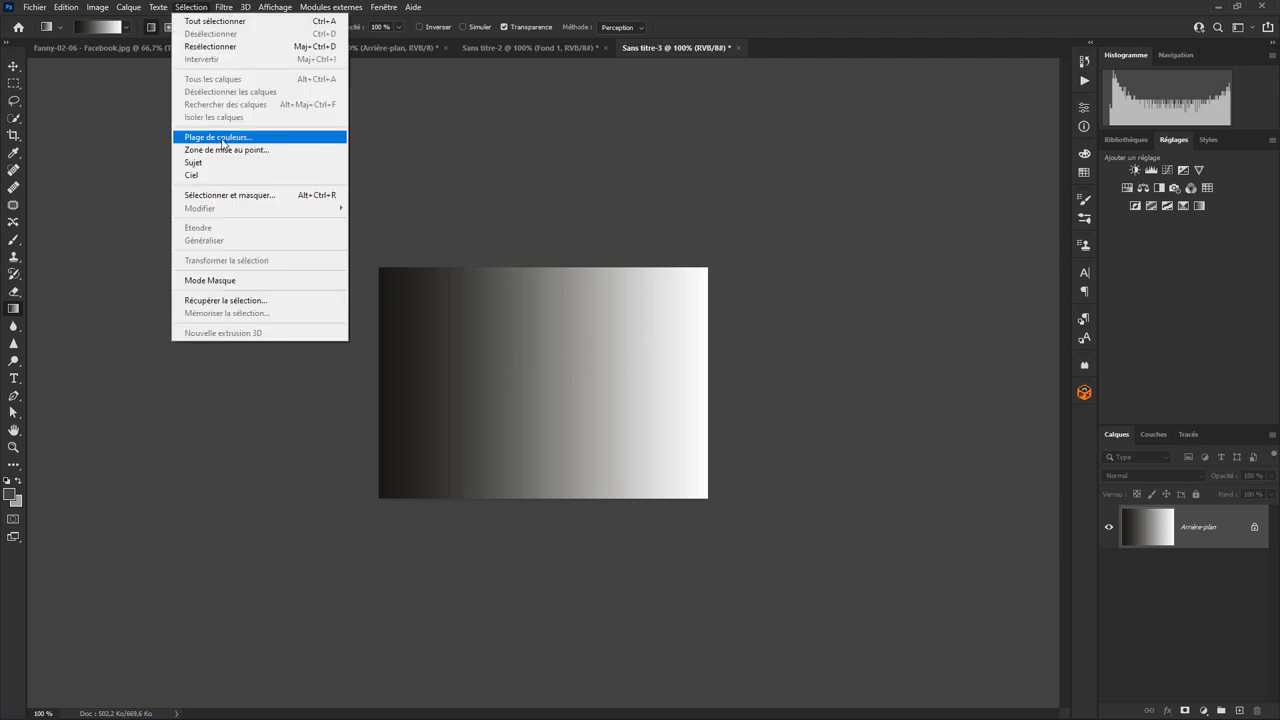
pyautogui.click(220, 137)
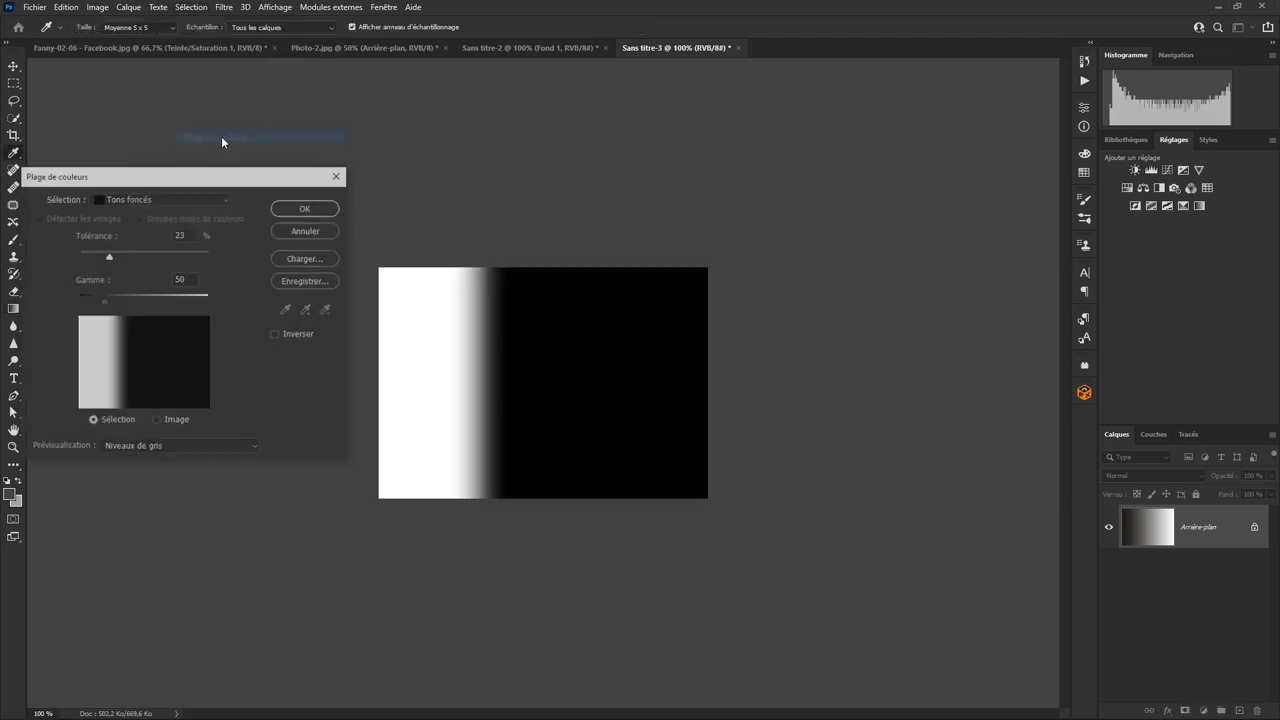
pyautogui.click(156, 198)
pyautogui.click(152, 340)
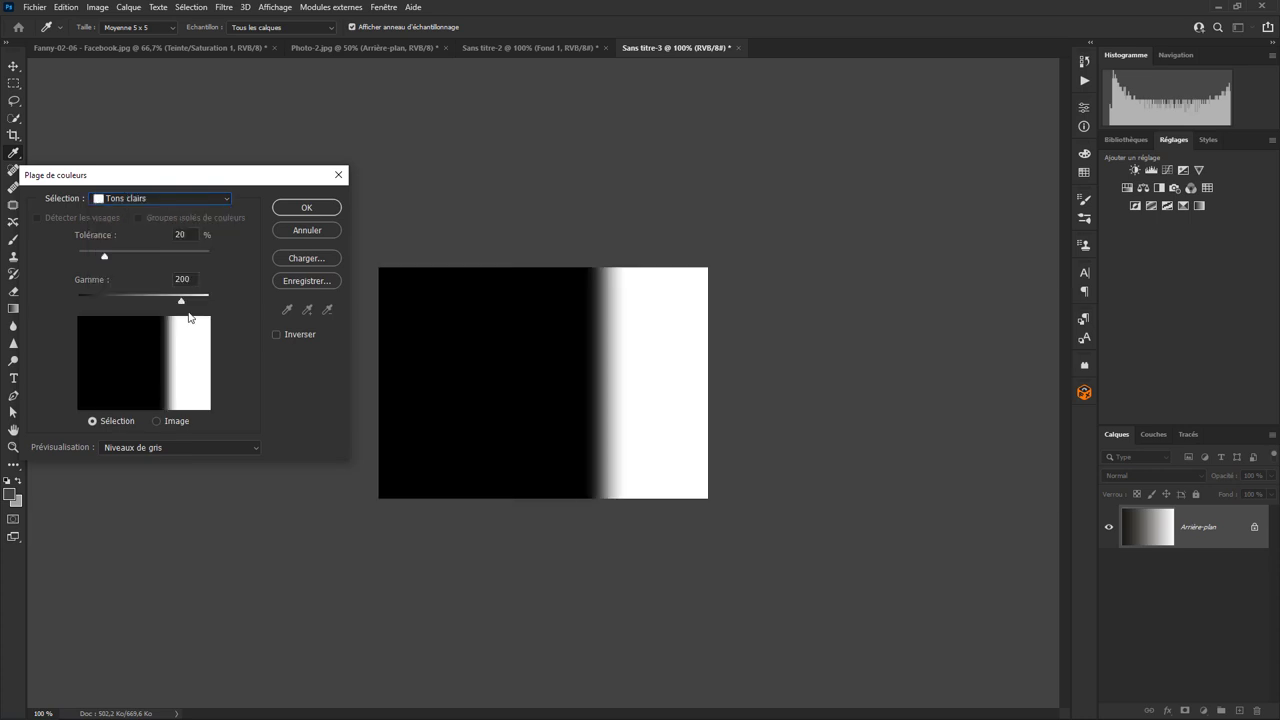
pyautogui.click(307, 208)
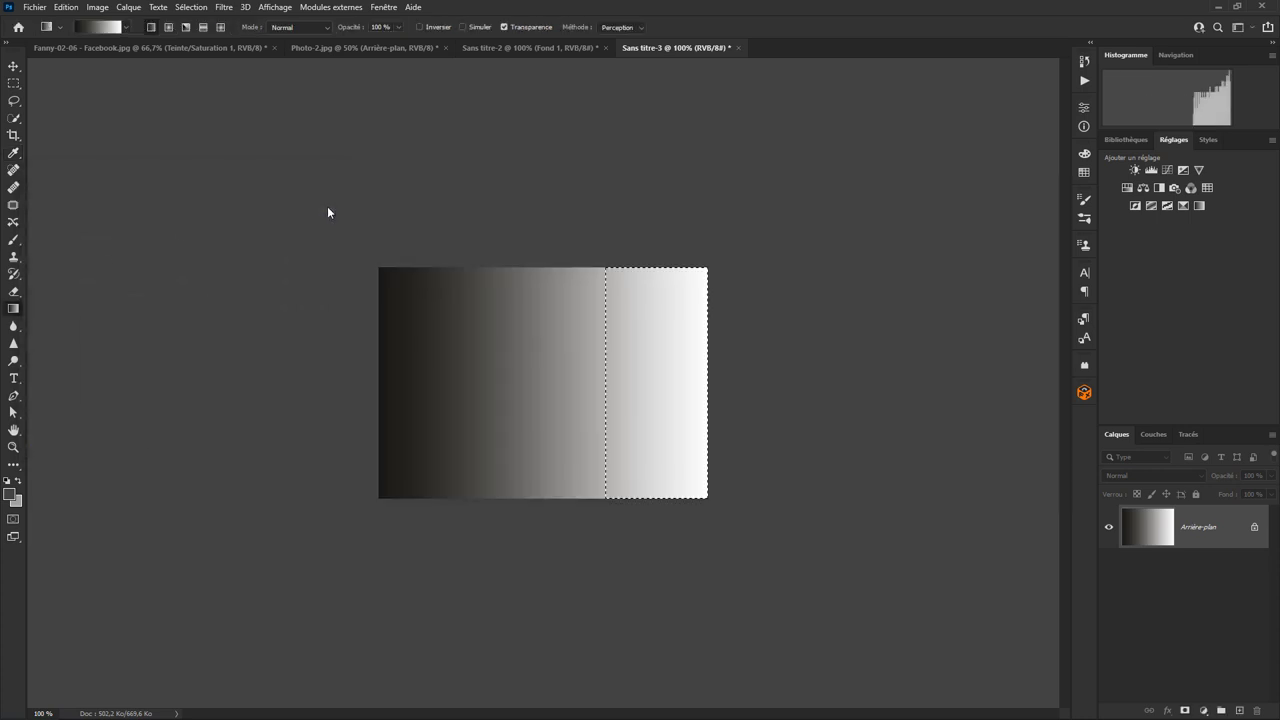
# Save the highlight selection as a second alpha channel, deselect, and show the channels
pyautogui.click(193, 8)
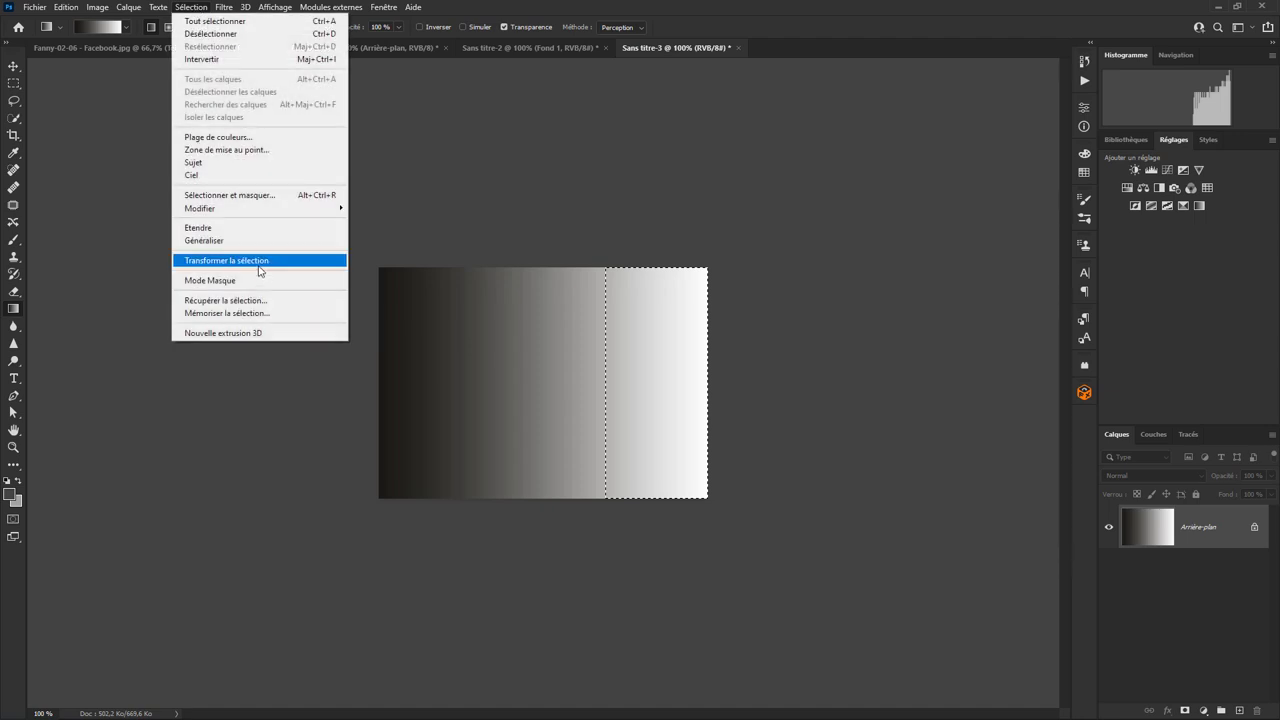
pyautogui.click(262, 315)
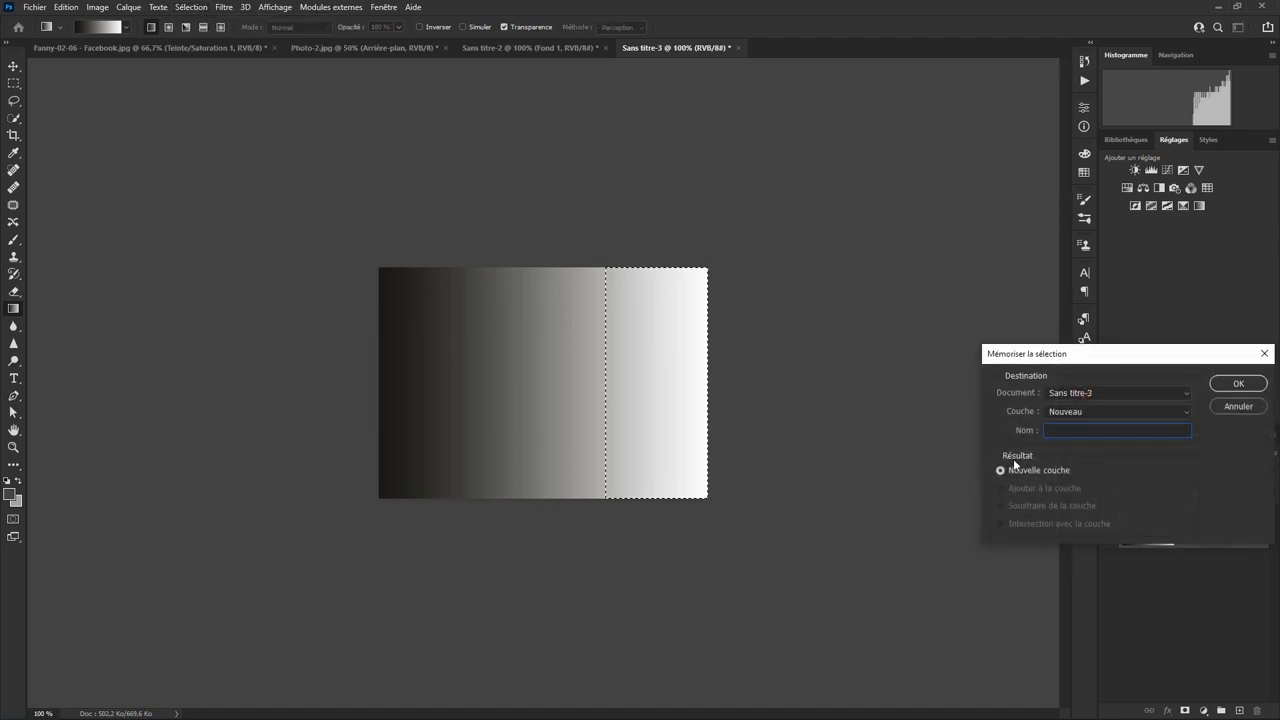
pyautogui.write('HL')
pyautogui.press('Return')
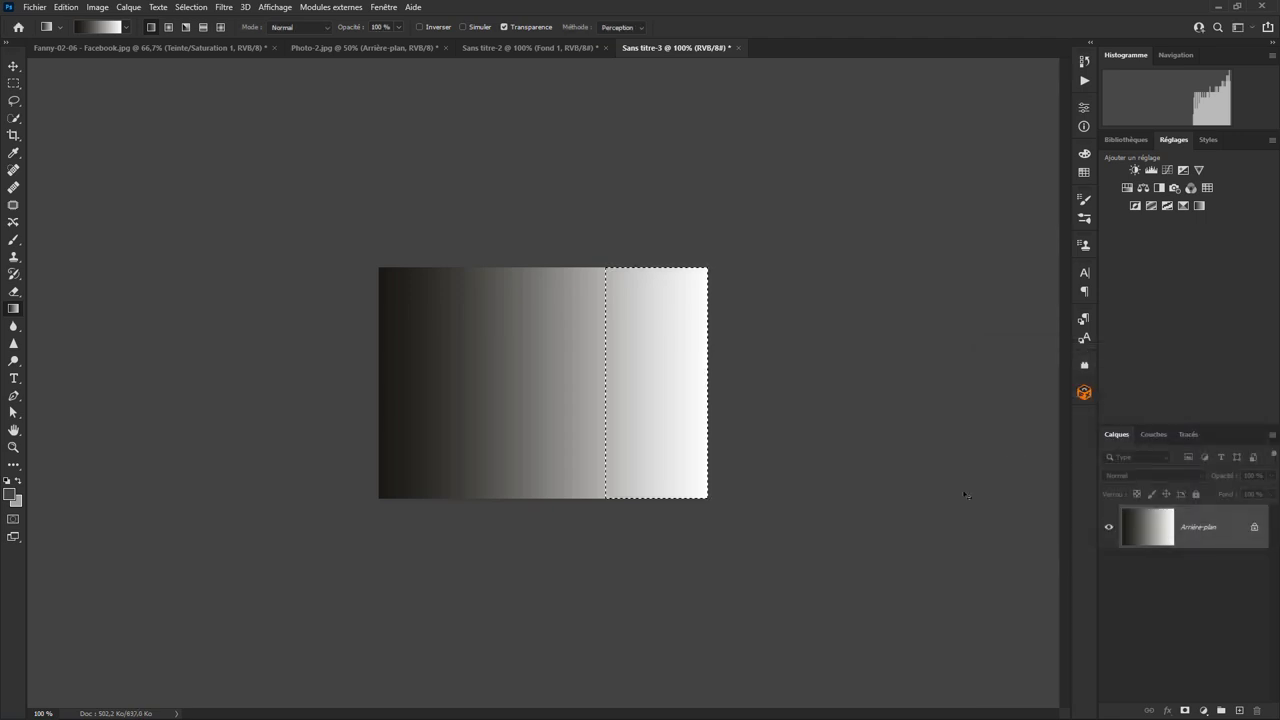
pyautogui.hotkey('ctrl', 'd')
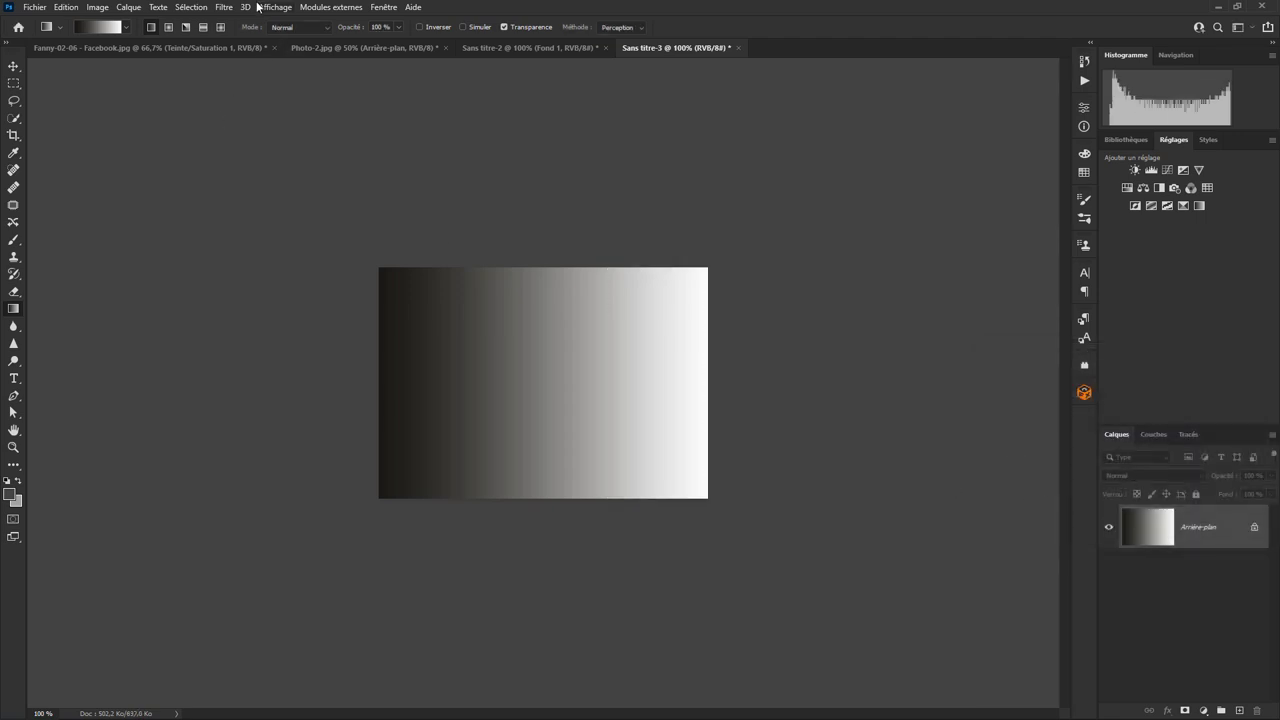
pyautogui.click(190, 7)
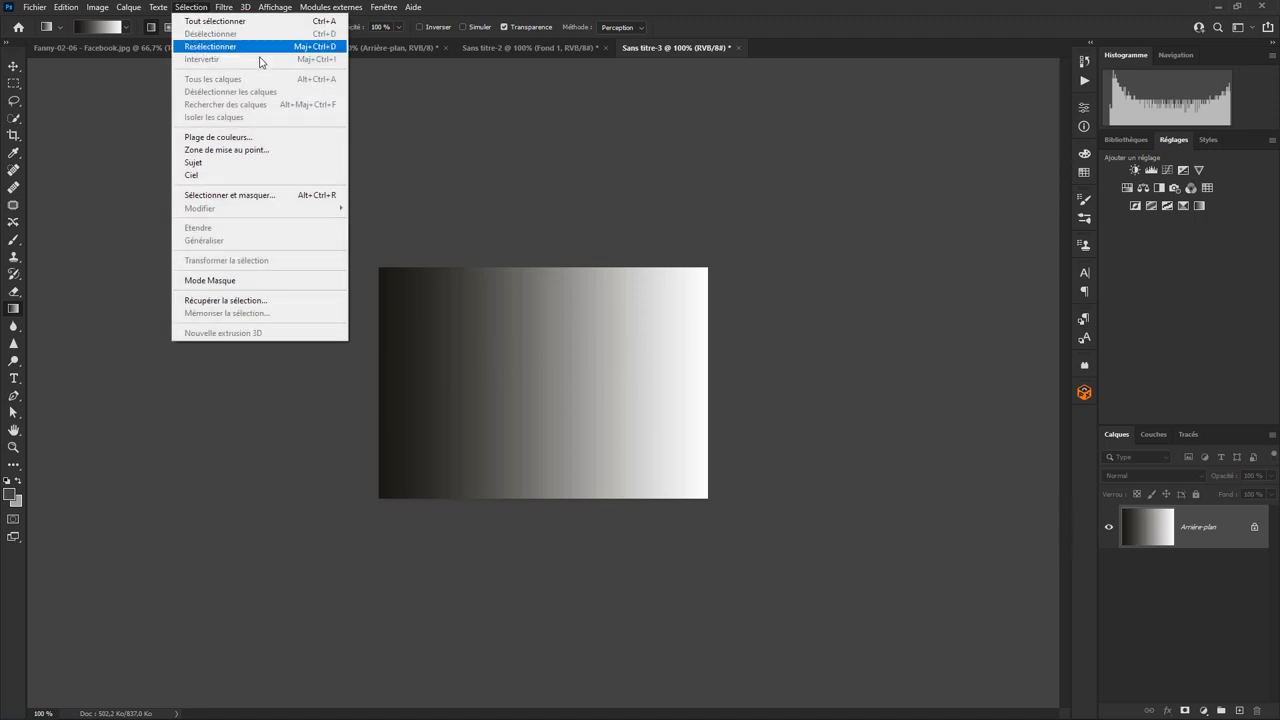
pyautogui.click(1155, 434)
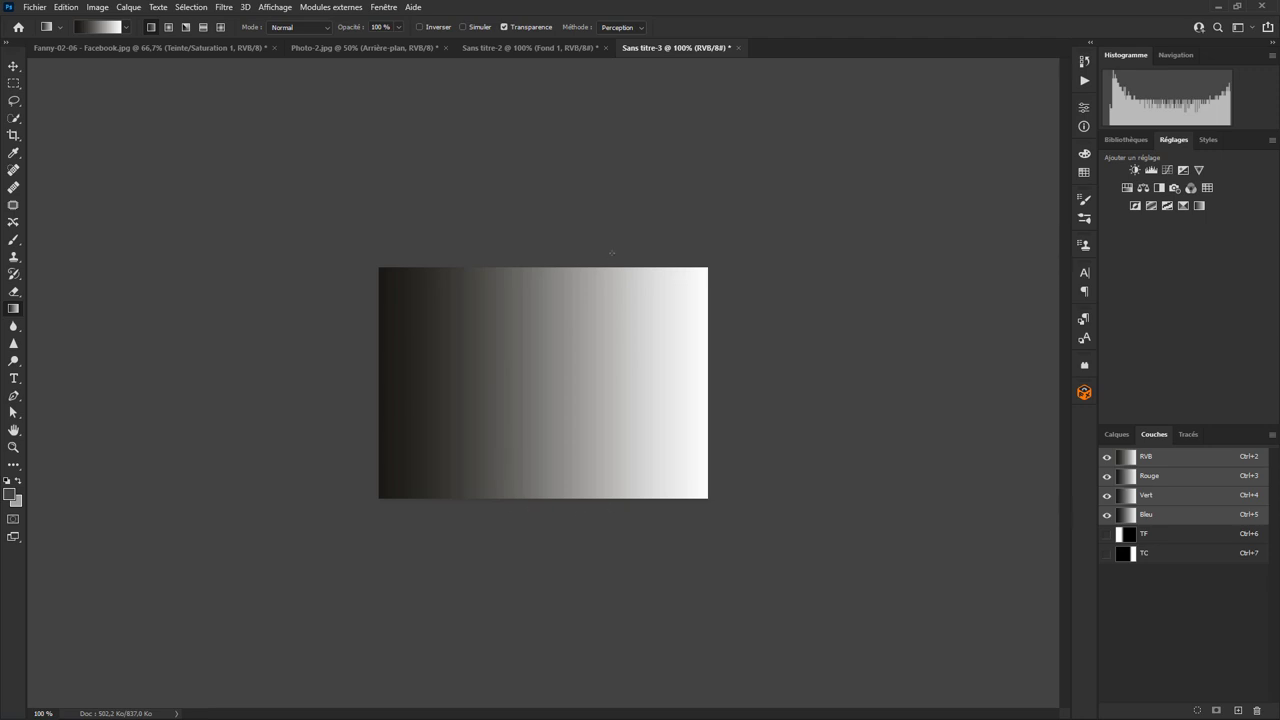
# Draw a trial gradient, undo it, and open the Image menu
pyautogui.moveTo(731, 351); pyautogui.dragTo(778, 468)
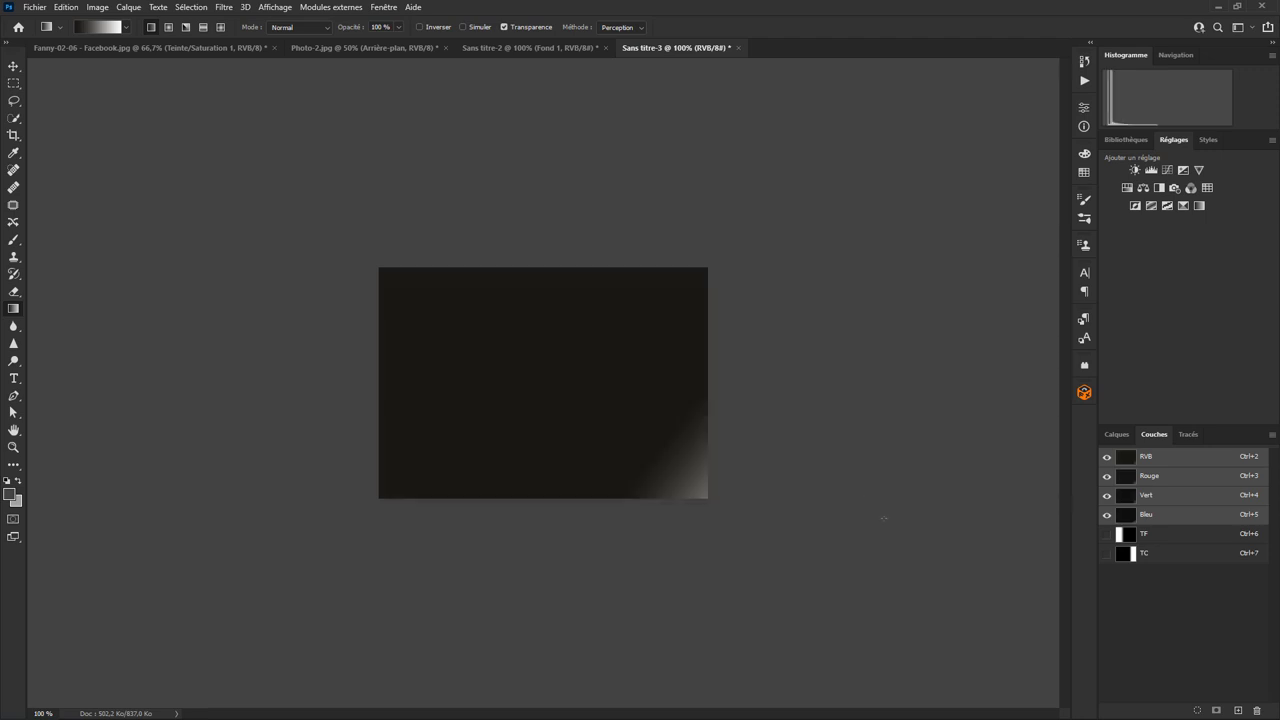
pyautogui.hotkey('ctrl', 'z')
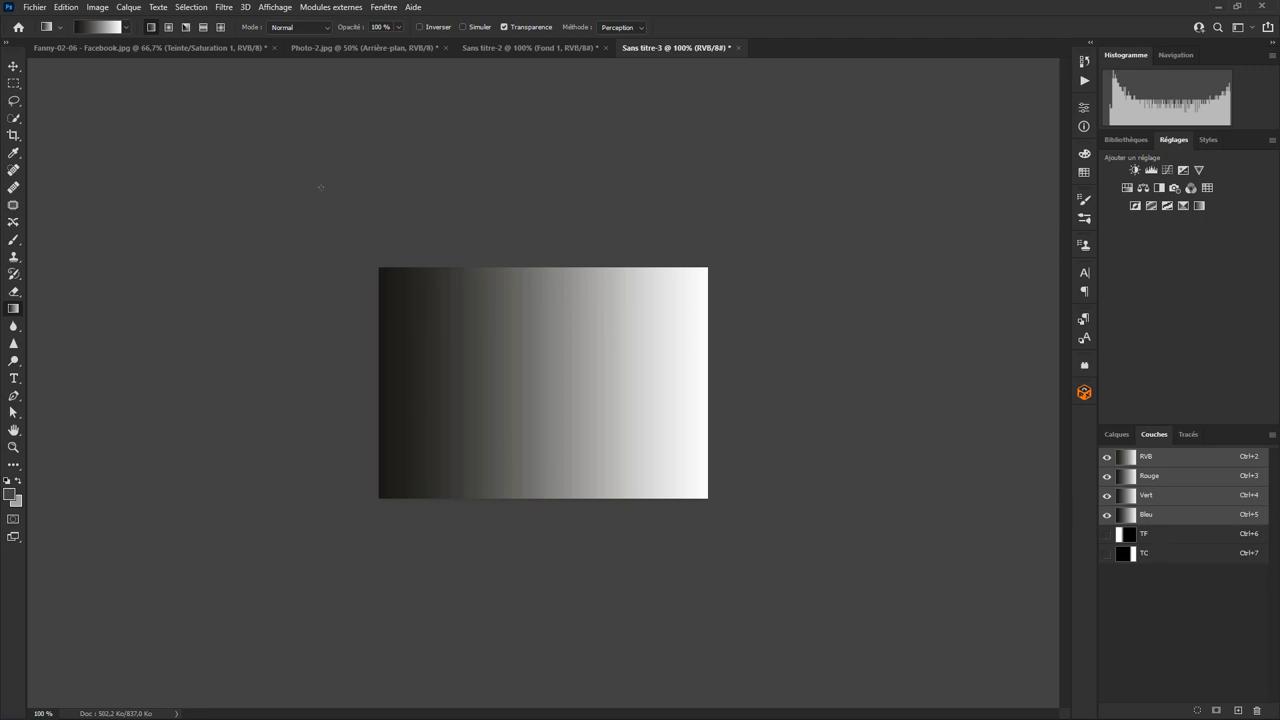
pyautogui.click(97, 7)
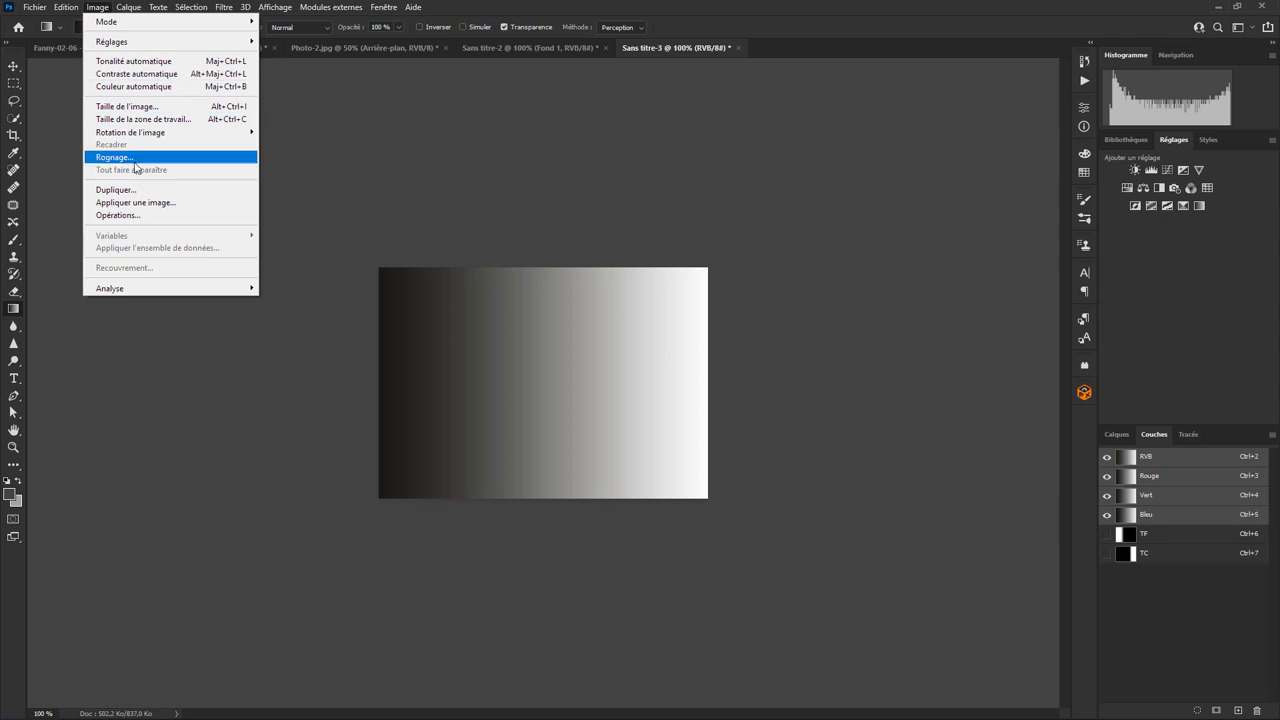
# In Opérations, combine inverted TF and TC with Différence into a new Alpha 1 channel
pyautogui.click(140, 215)
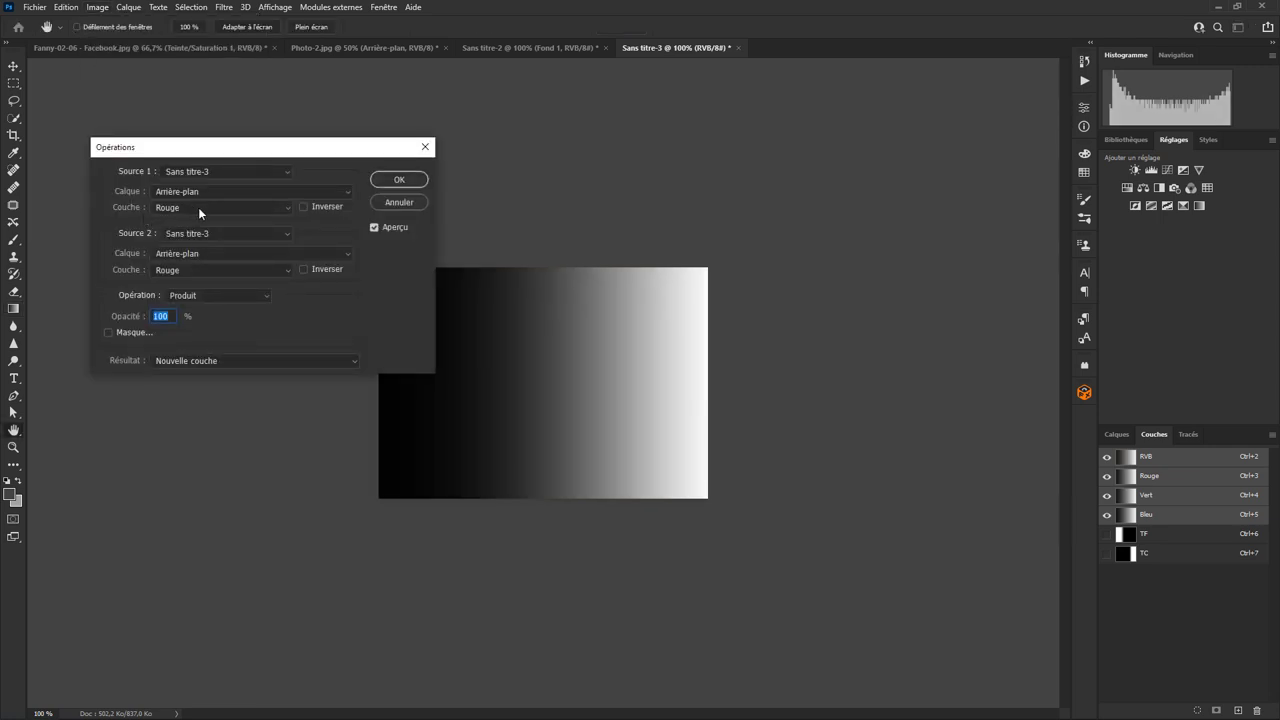
pyautogui.click(198, 207)
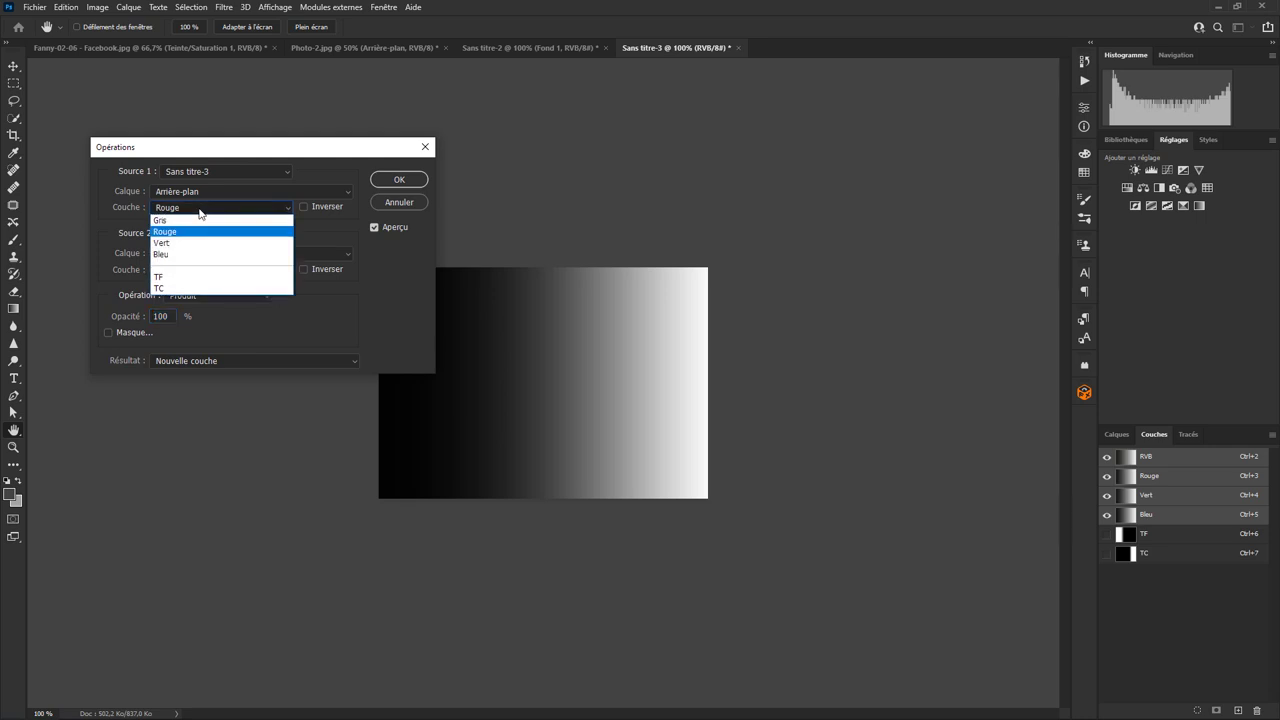
pyautogui.click(180, 276)
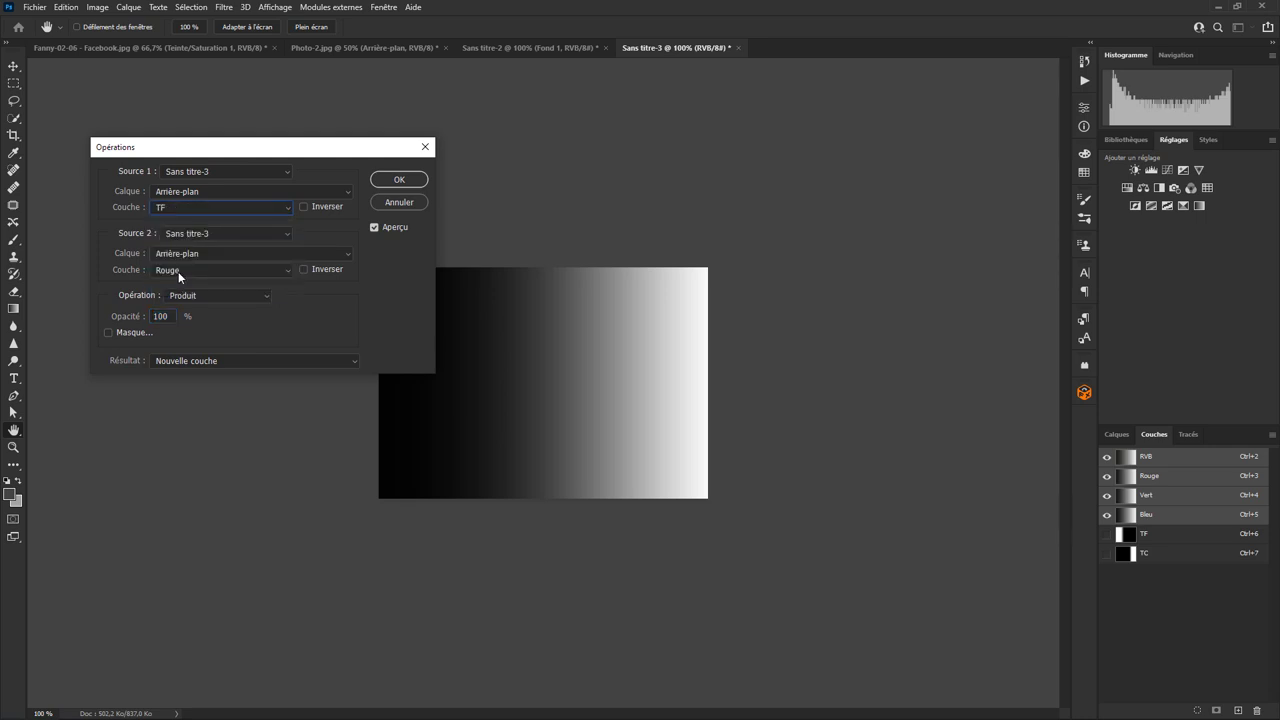
pyautogui.click(274, 302)
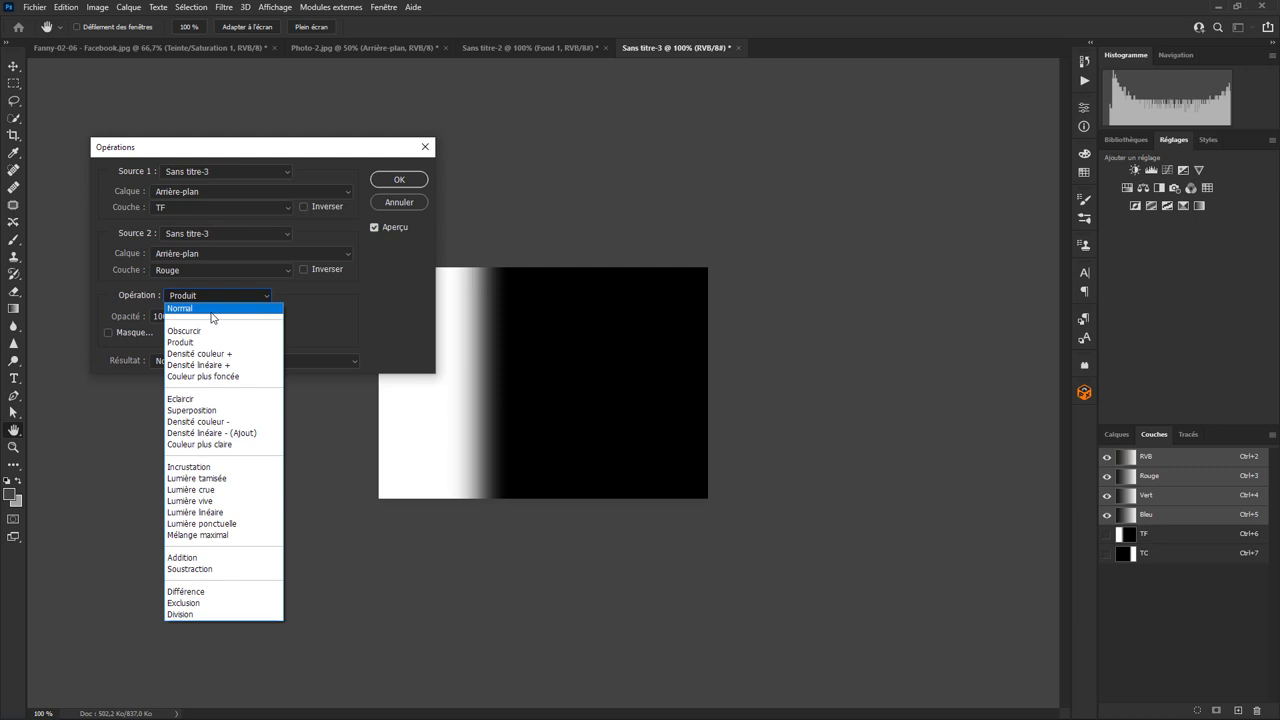
pyautogui.click(212, 306)
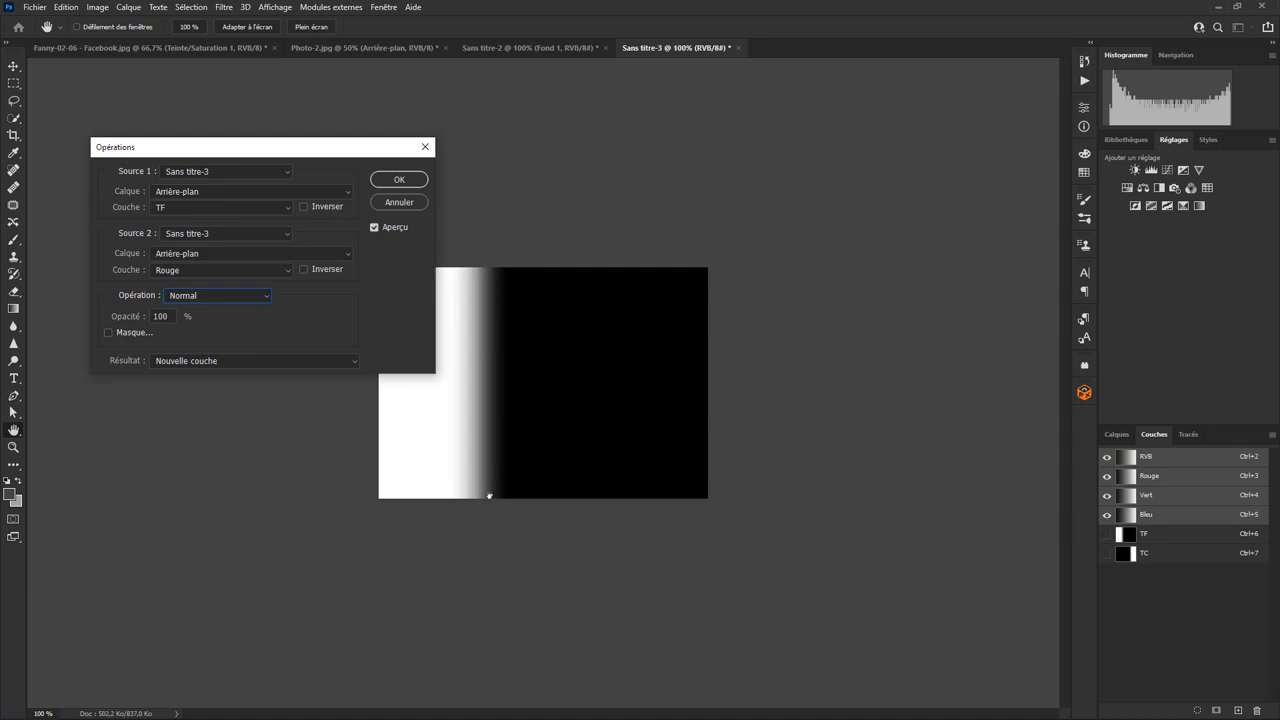
pyautogui.click(328, 206)
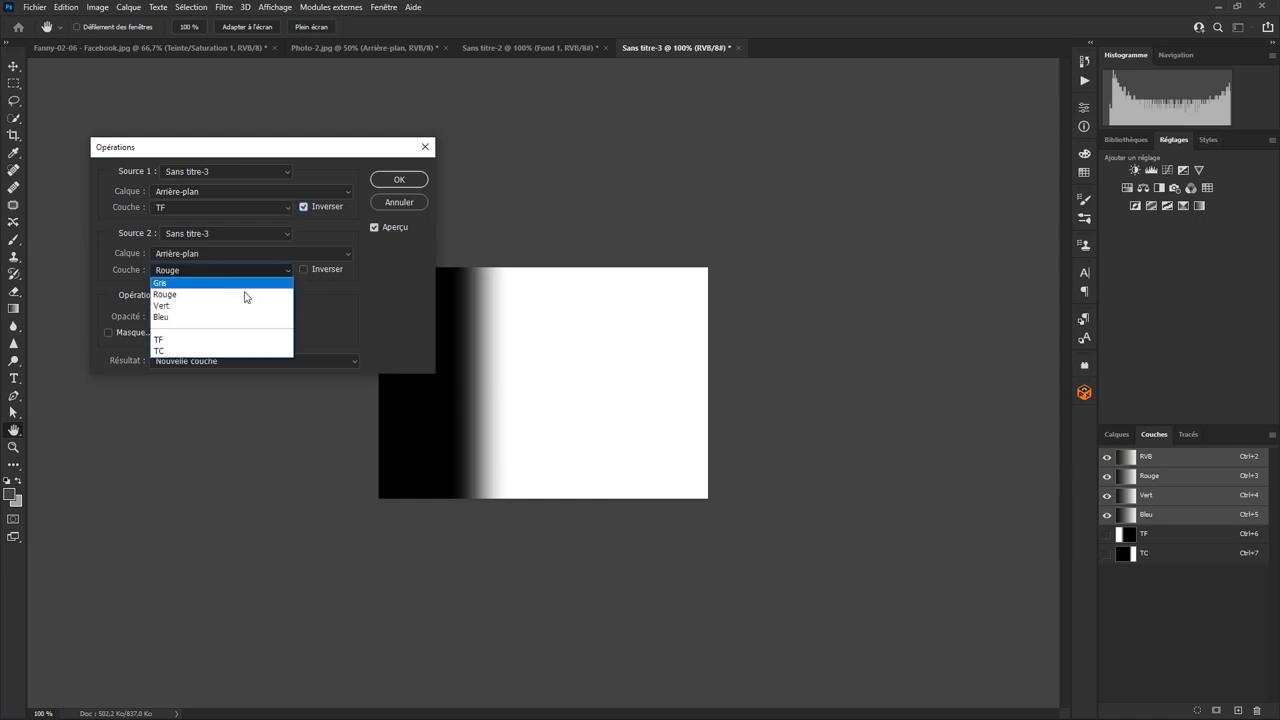
pyautogui.click(220, 350)
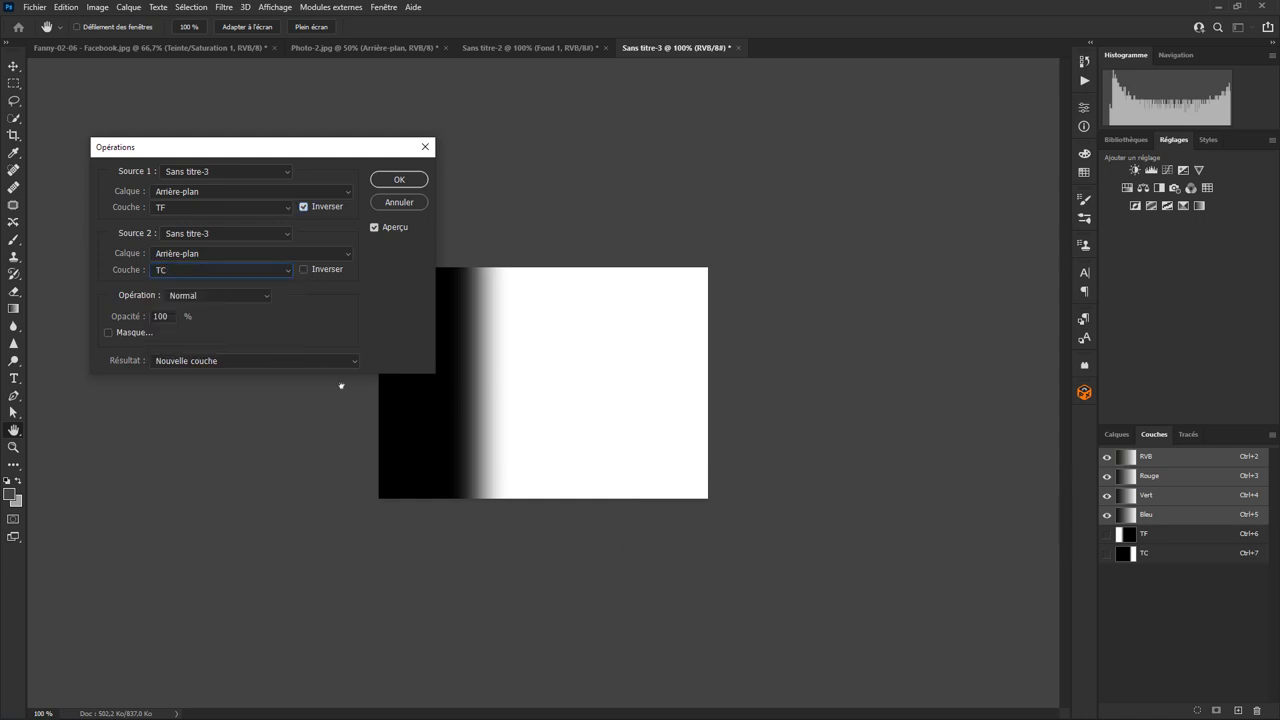
pyautogui.click(265, 296)
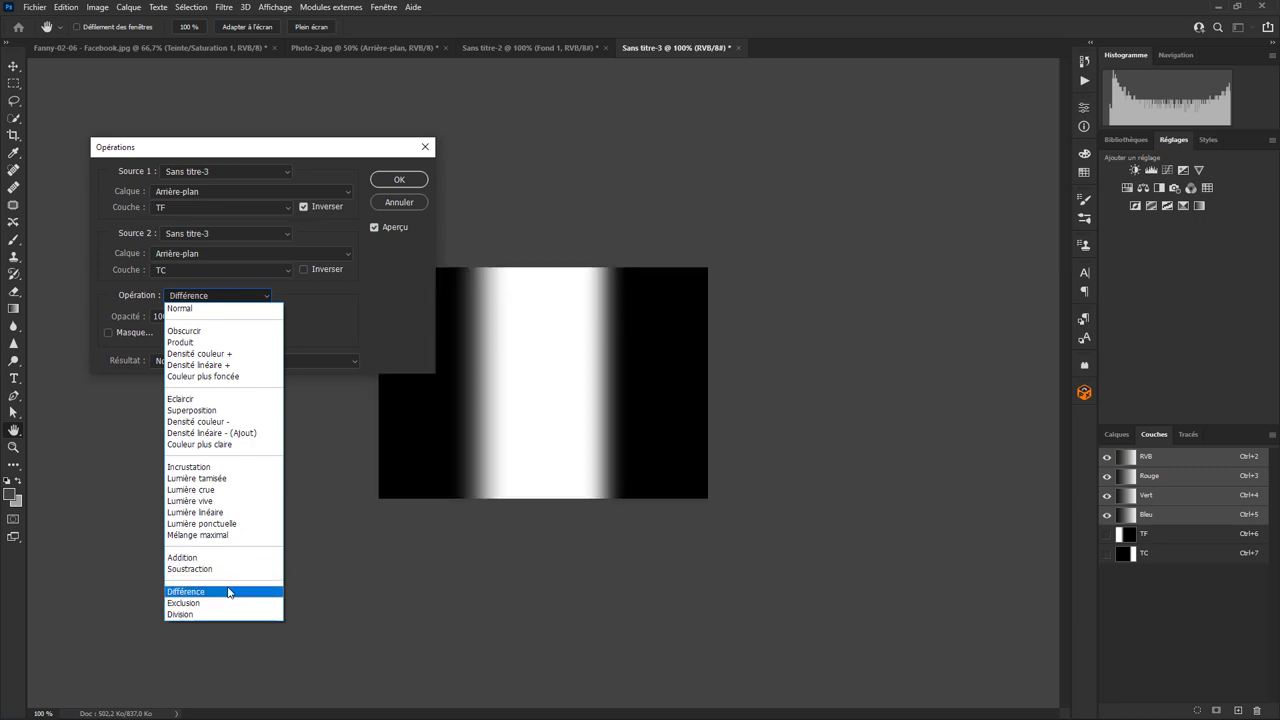
pyautogui.click(228, 592)
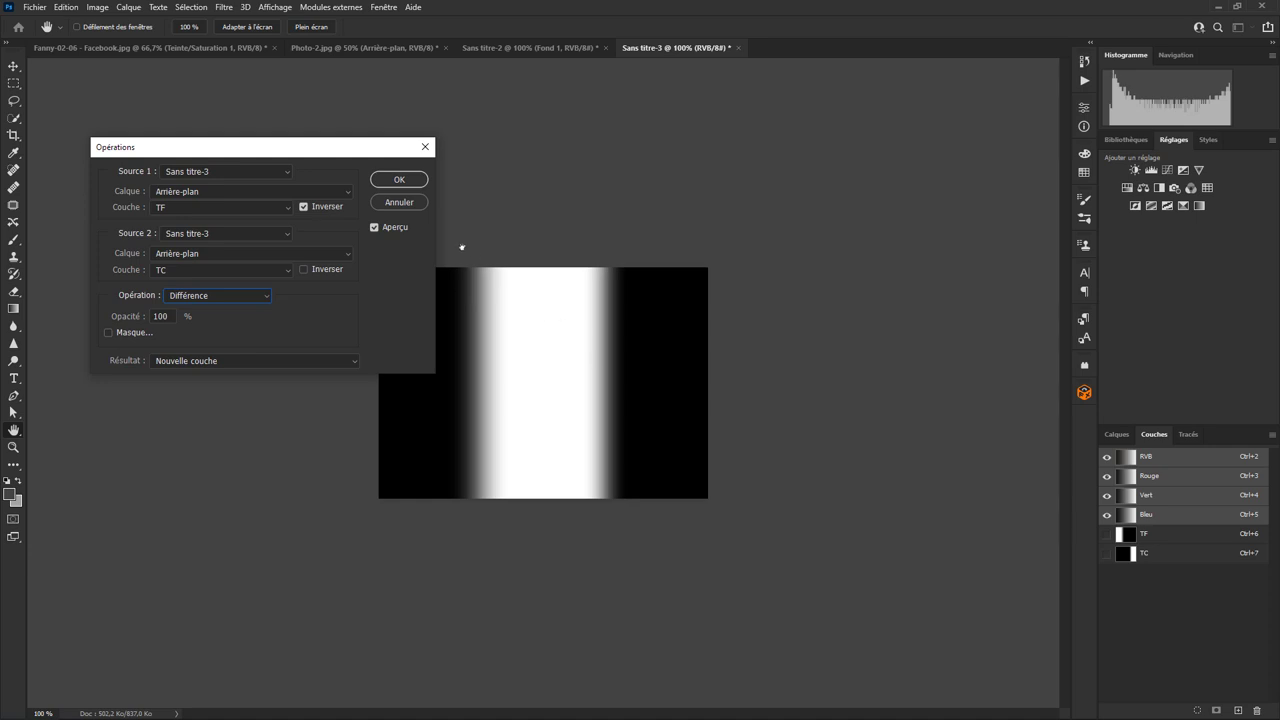
pyautogui.click(399, 180)
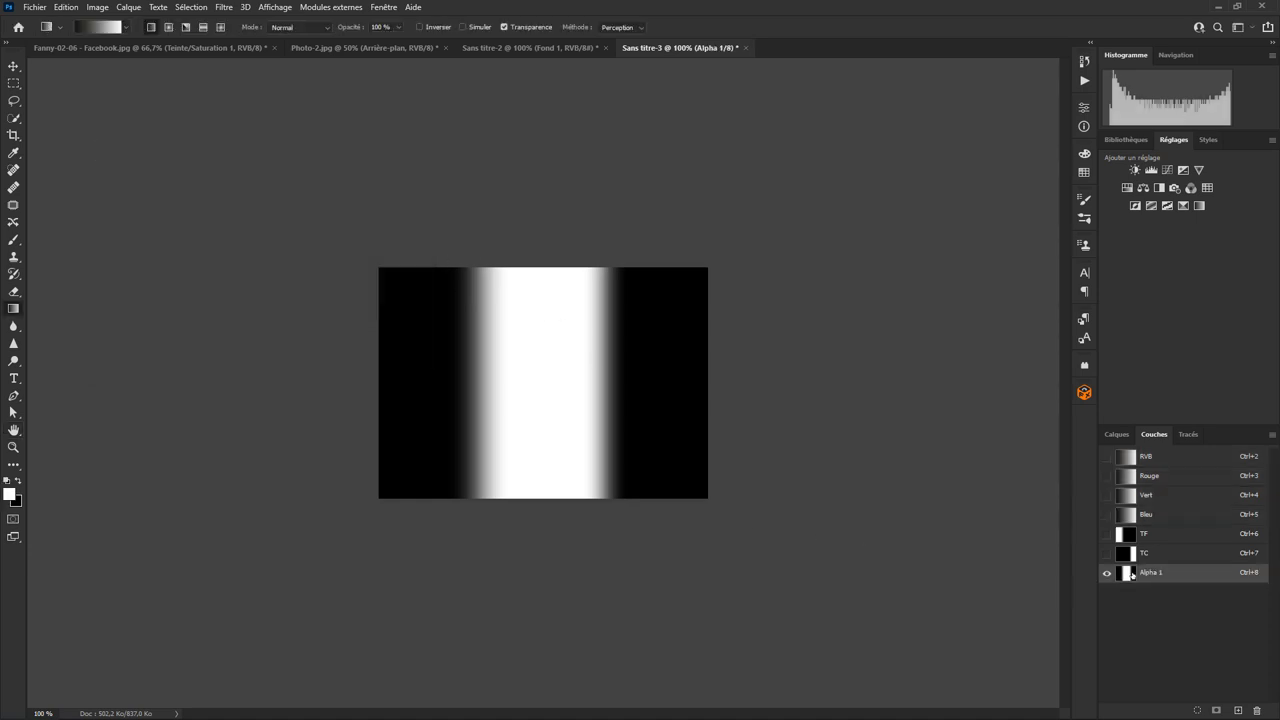
# Load Alpha 1 as a selection and return to the RVB composite and Layers panel
pyautogui.click(1197, 710)
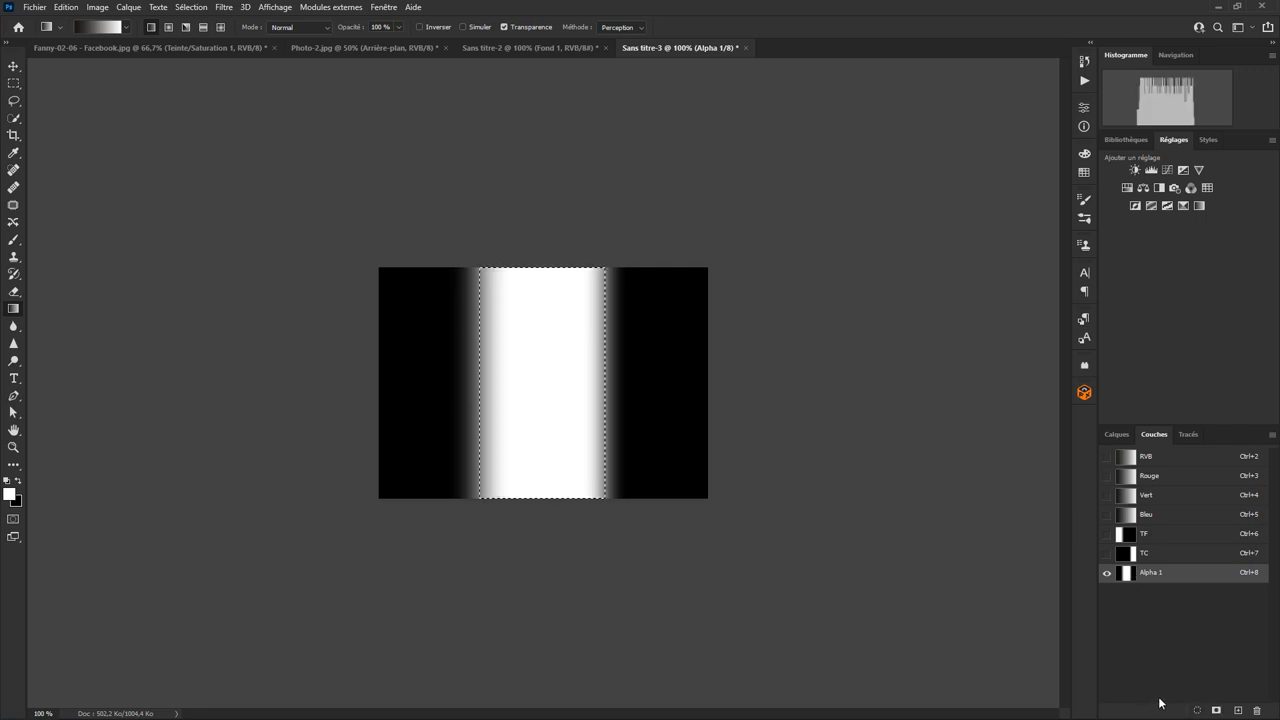
pyautogui.click(1116, 434)
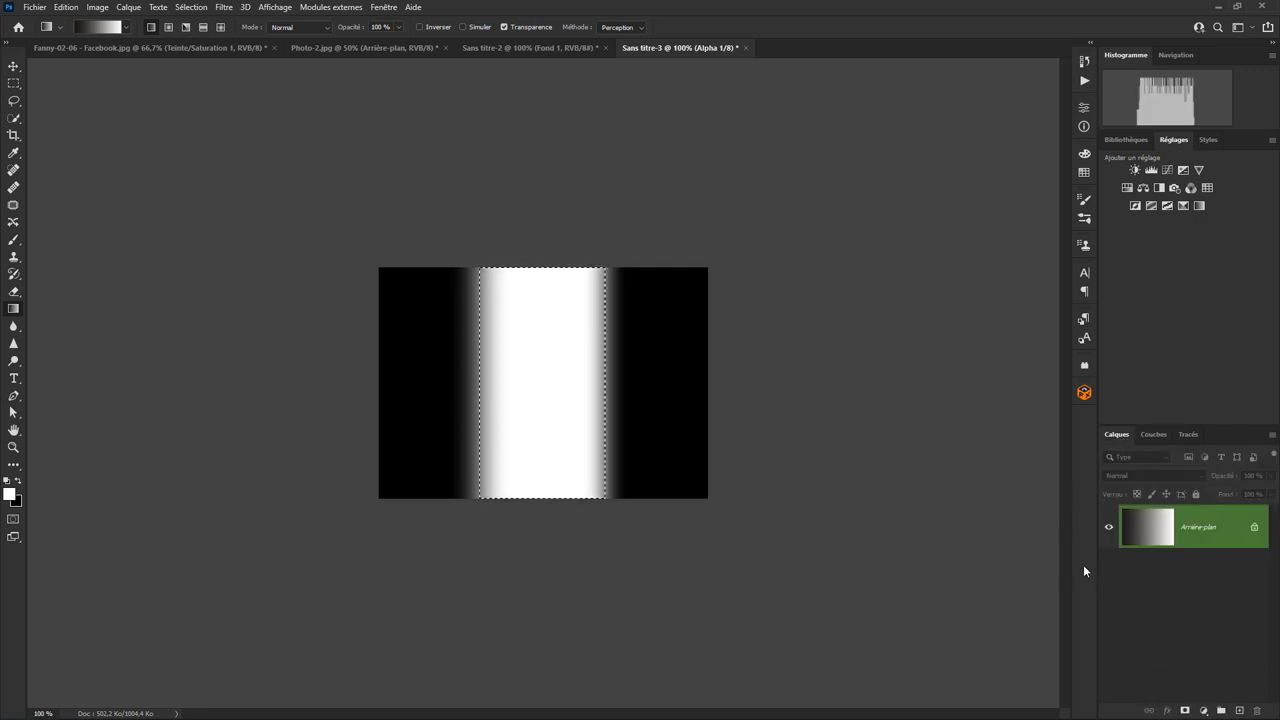
pyautogui.click(1154, 434)
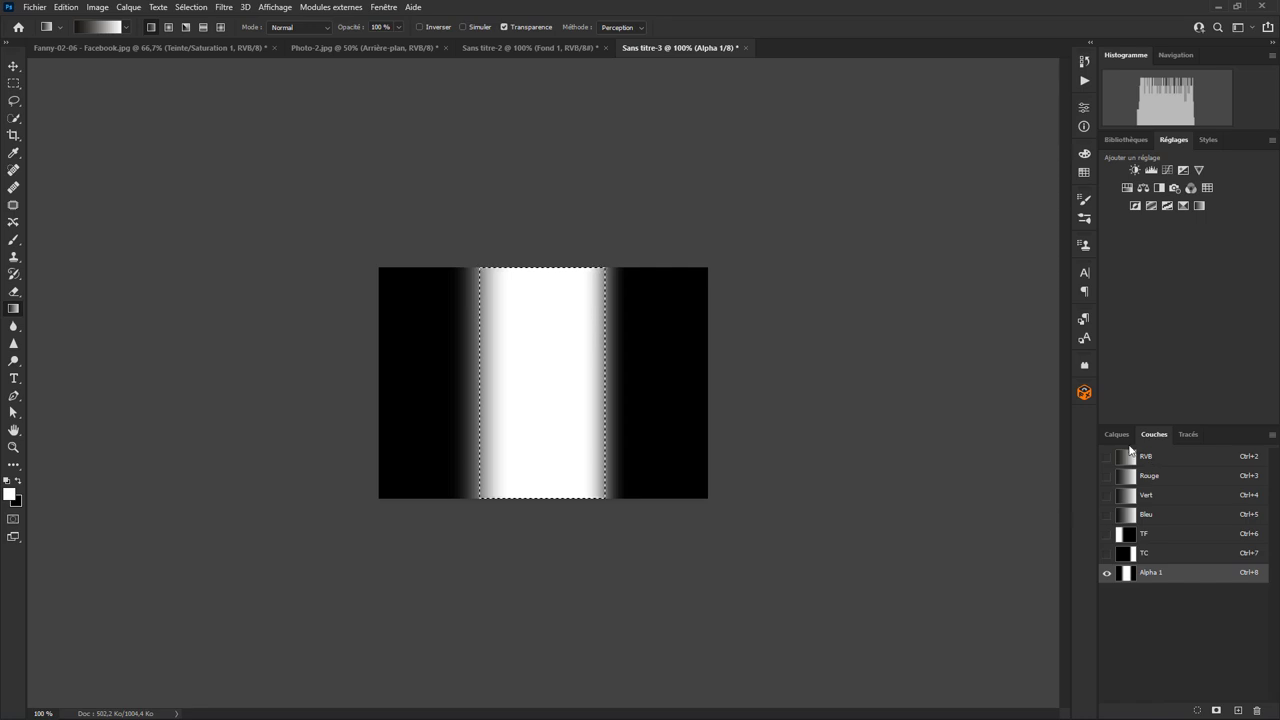
pyautogui.click(1116, 436)
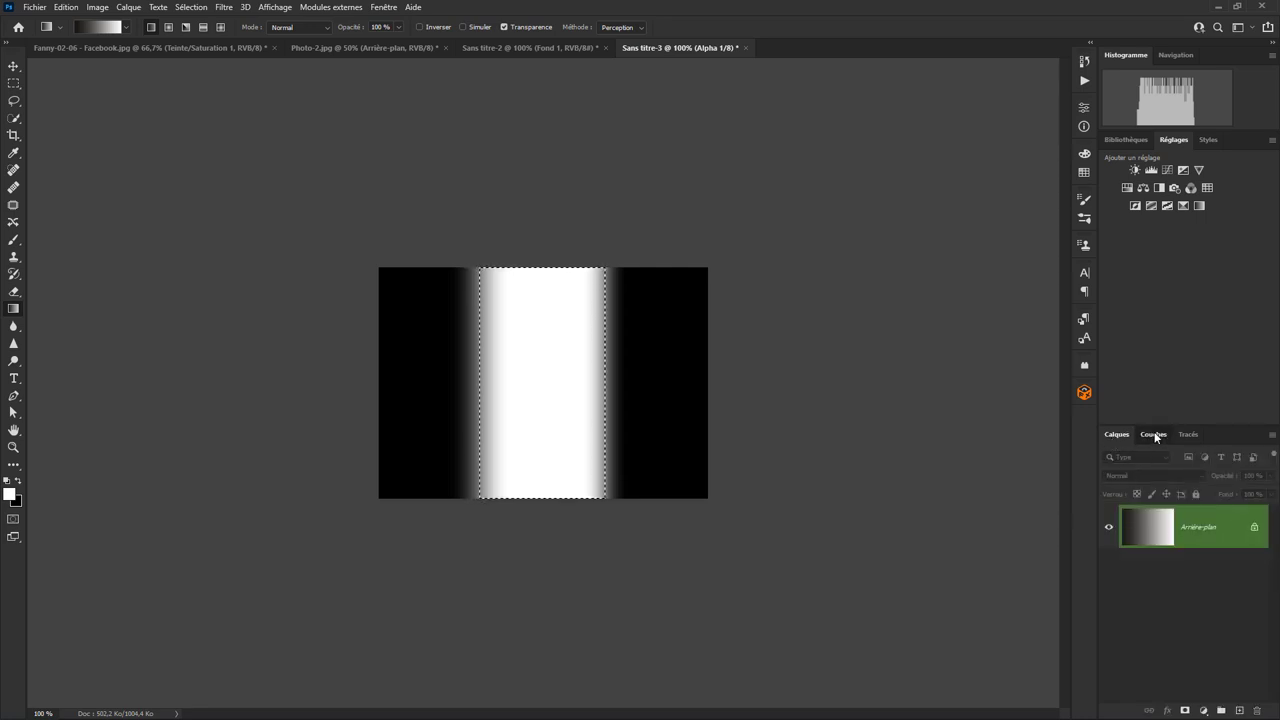
pyautogui.click(1154, 434)
pyautogui.click(1152, 457)
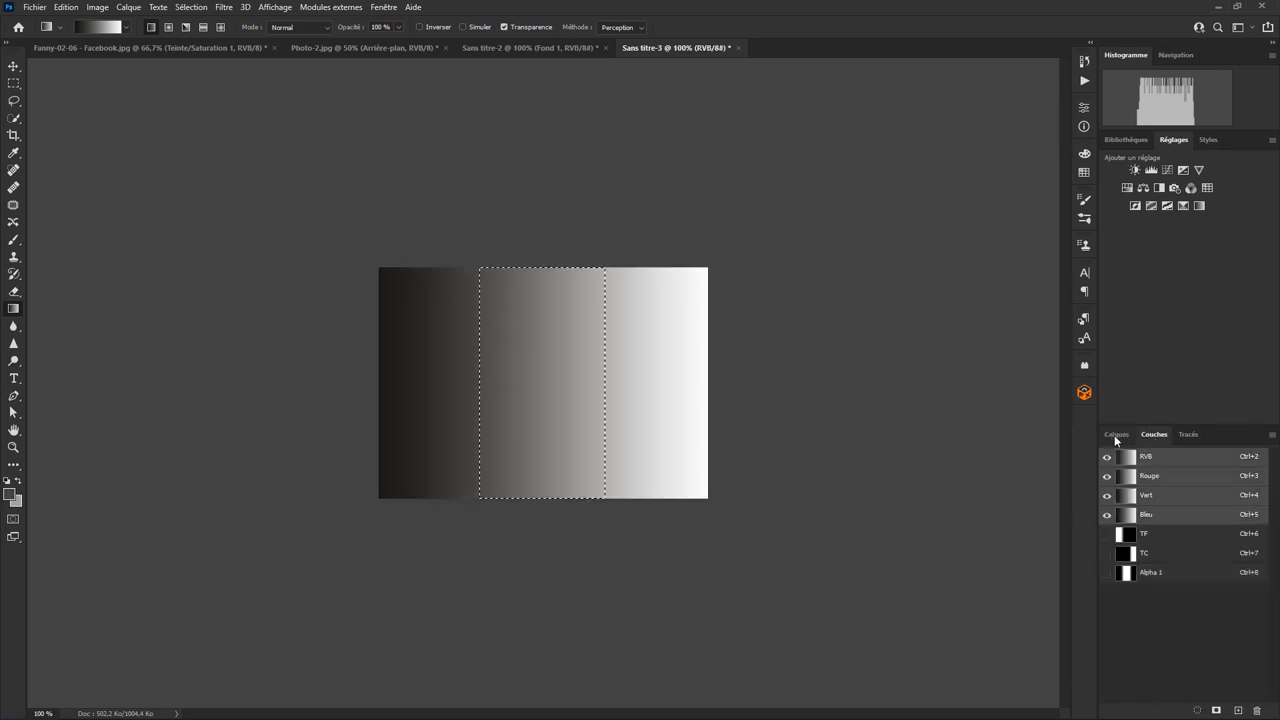
pyautogui.click(1115, 436)
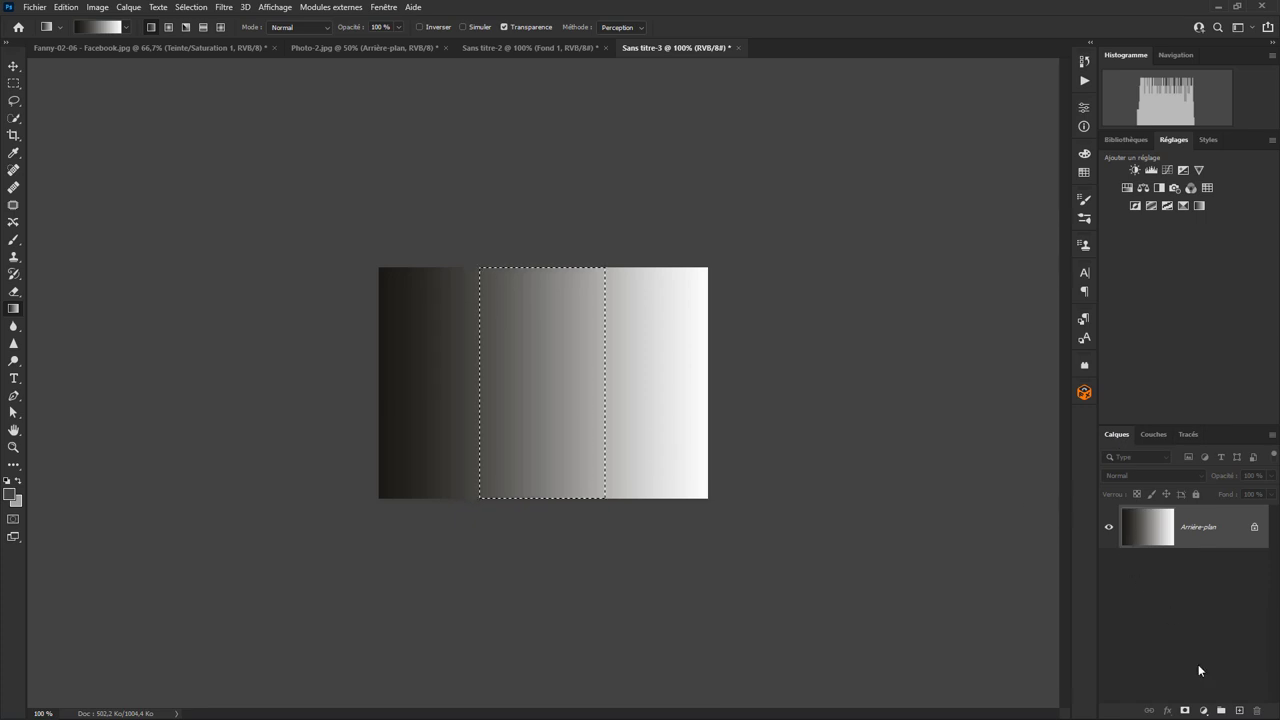
# Add an orange-red Couleur unie fill layer and set its blend mode to Couleur
pyautogui.click(1203, 710)
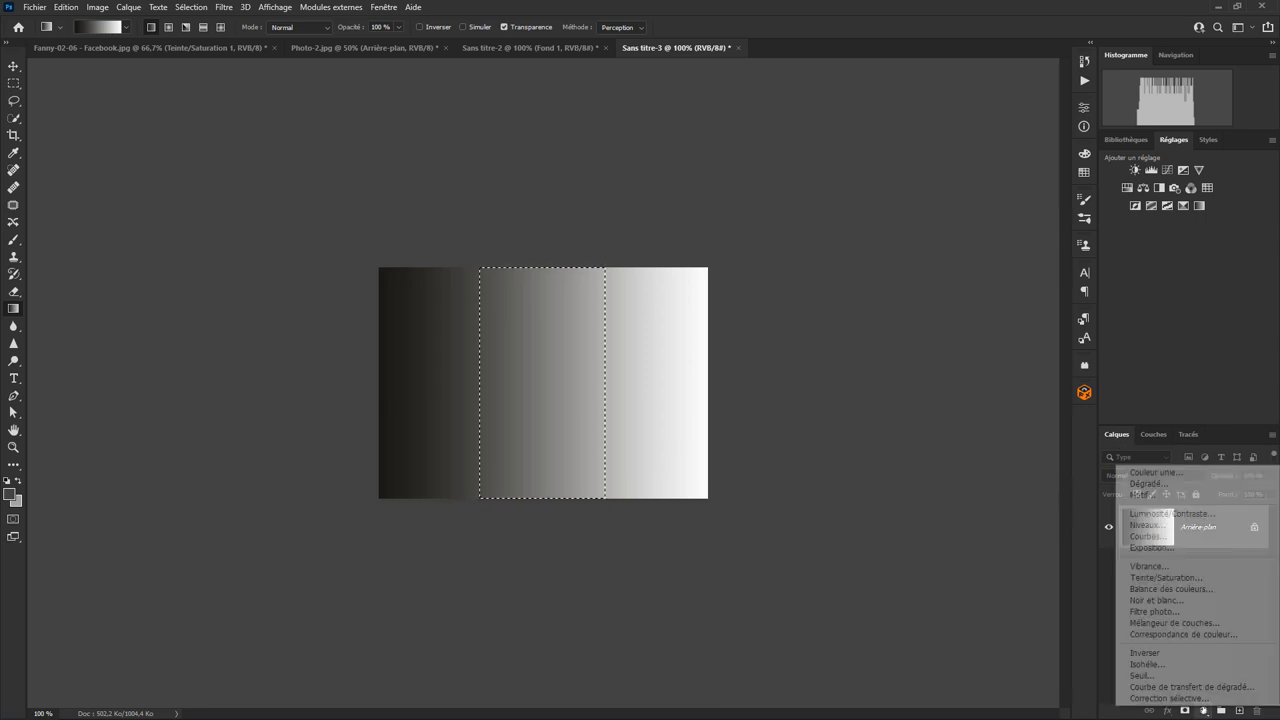
pyautogui.click(1172, 474)
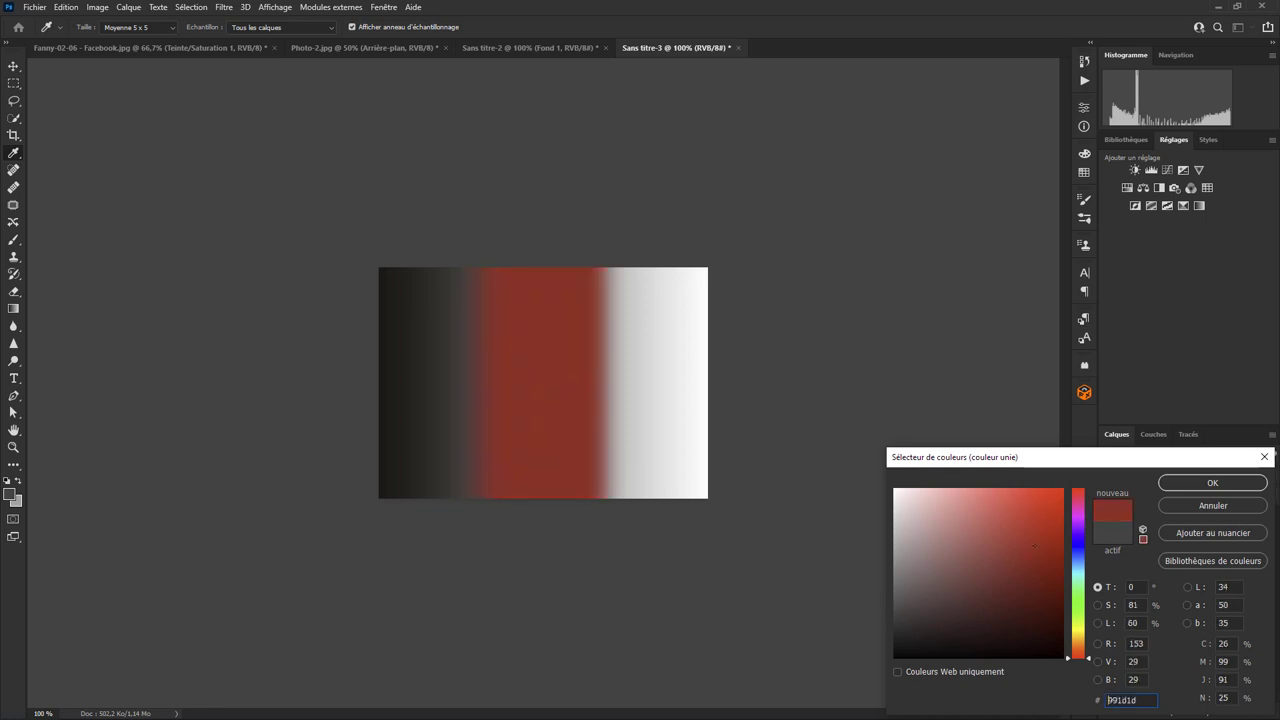
pyautogui.click(1040, 512)
pyautogui.click(1185, 483)
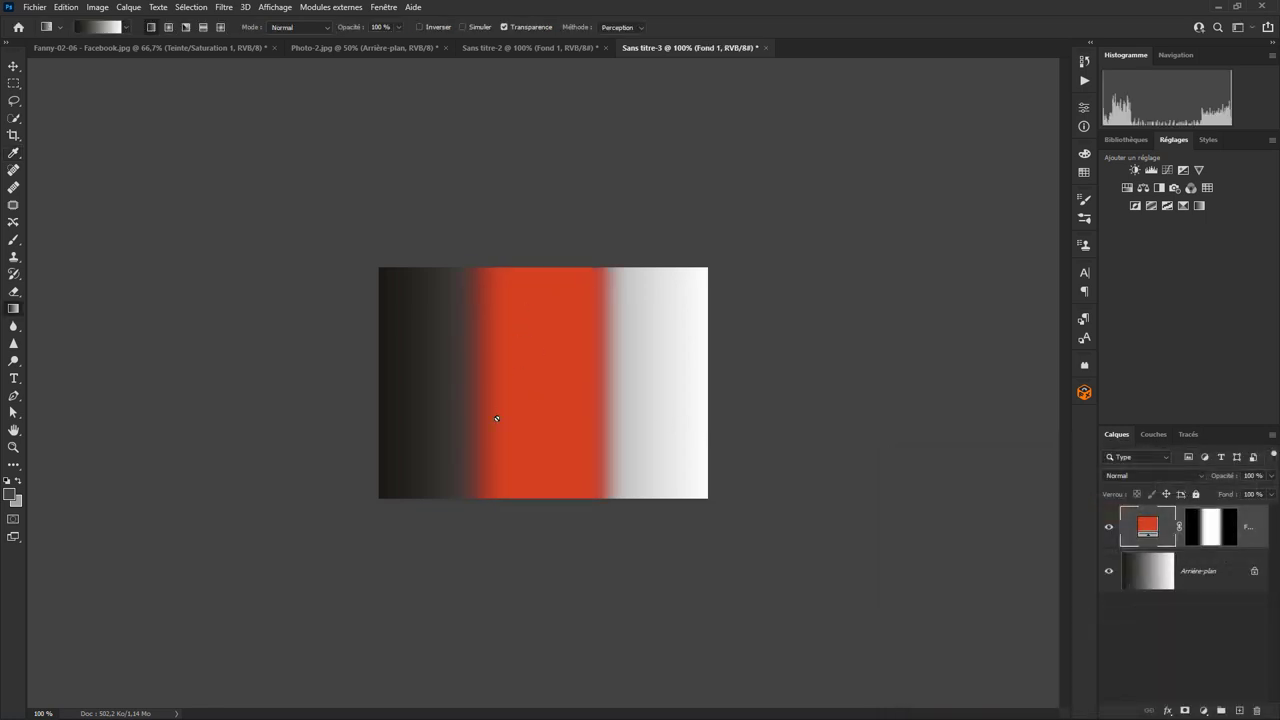
pyautogui.click(1152, 477)
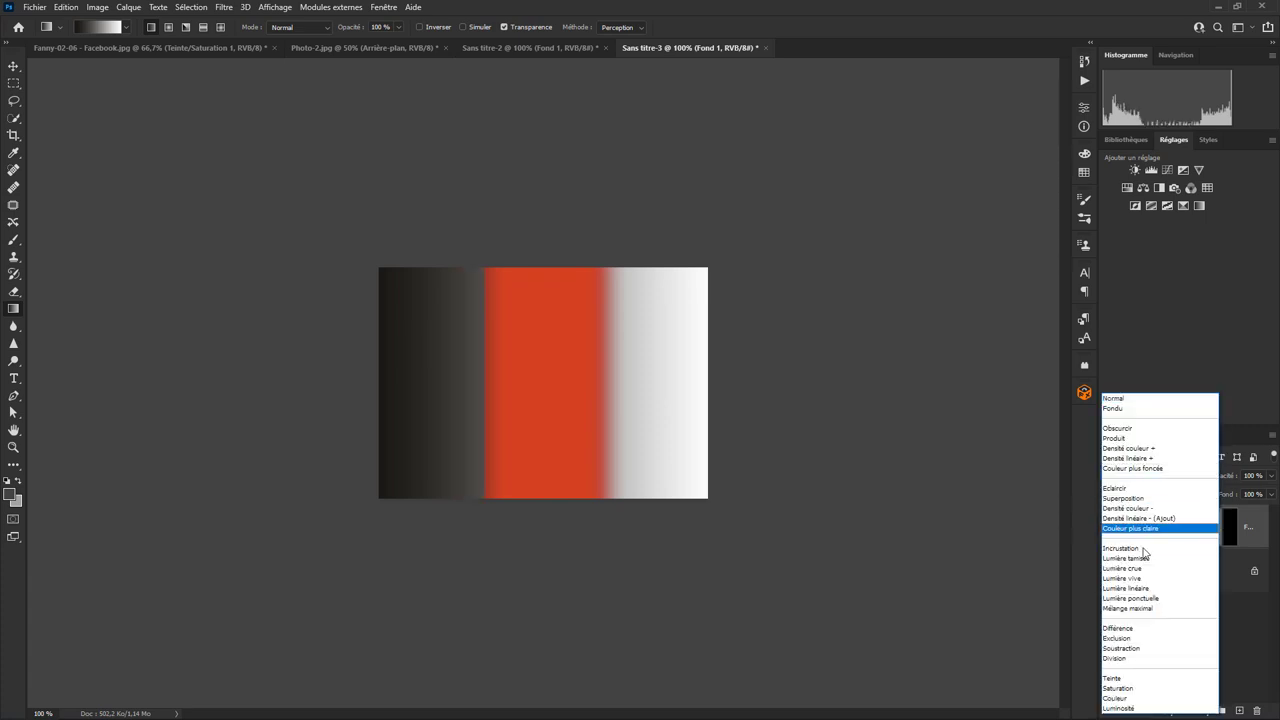
pyautogui.click(1113, 703)
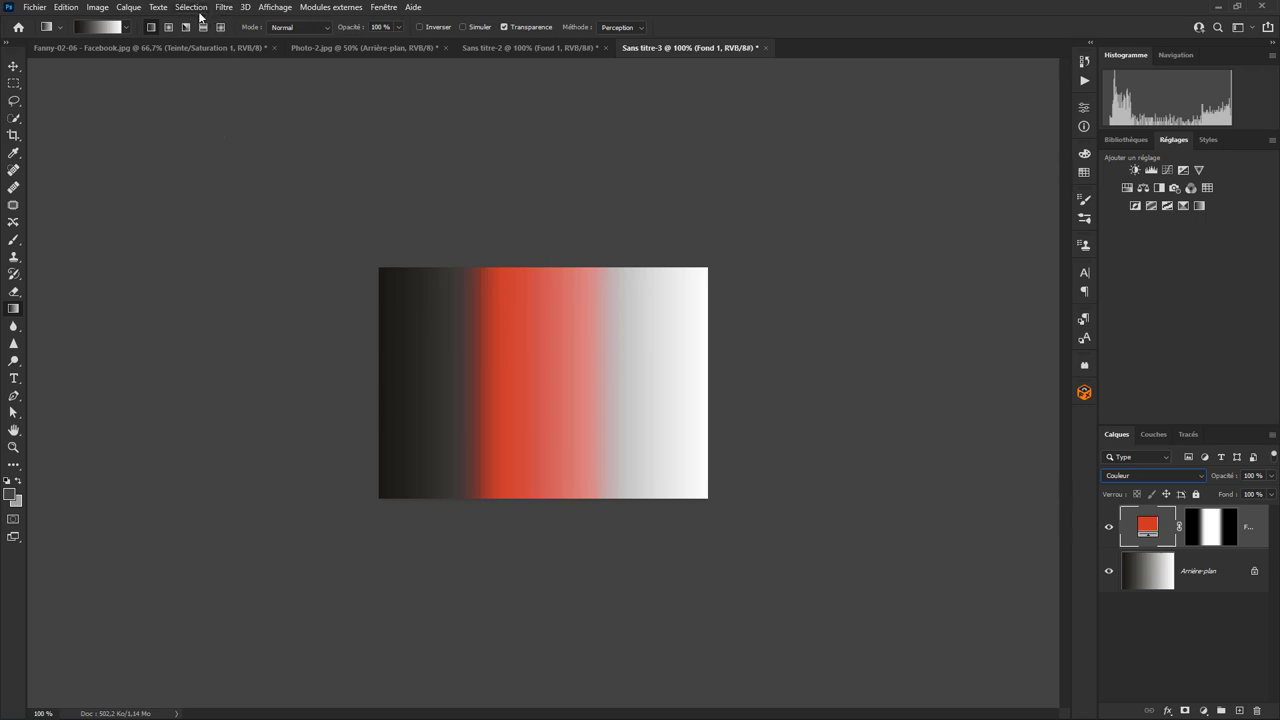
# Open the Plage de couleurs dialog from the Sélection menu
pyautogui.click(198, 8)
pyautogui.click(204, 138)
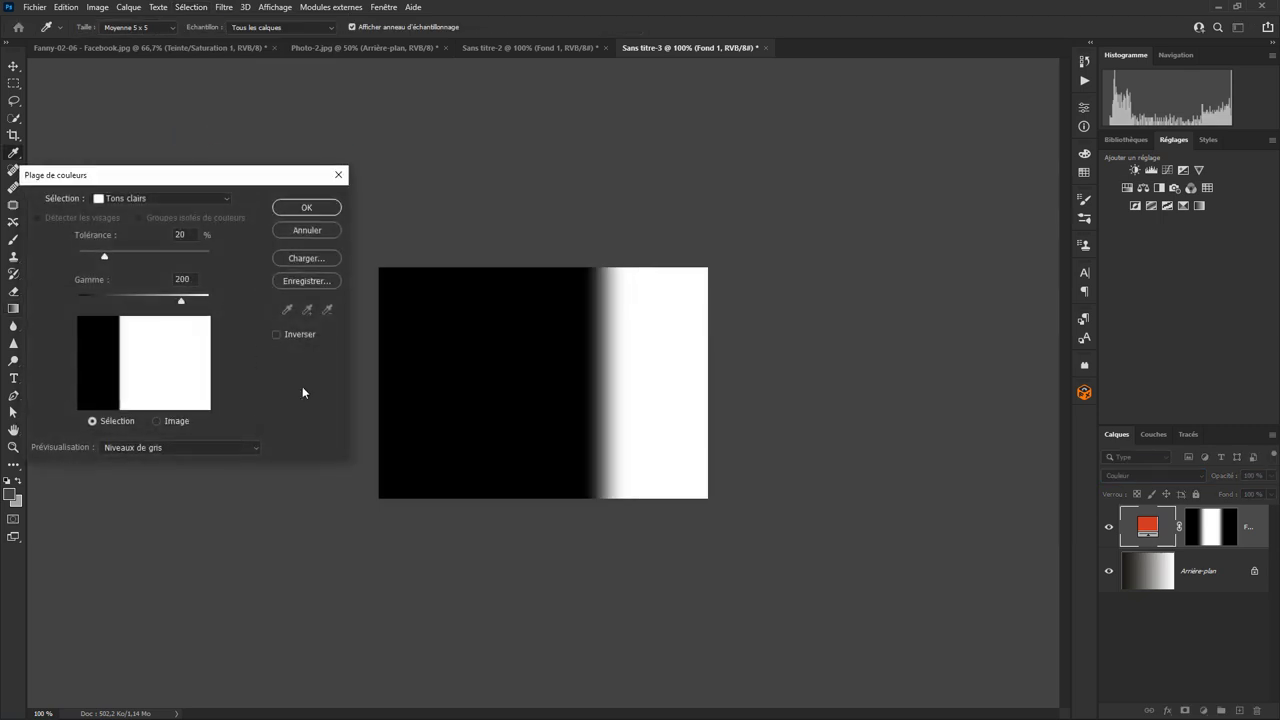